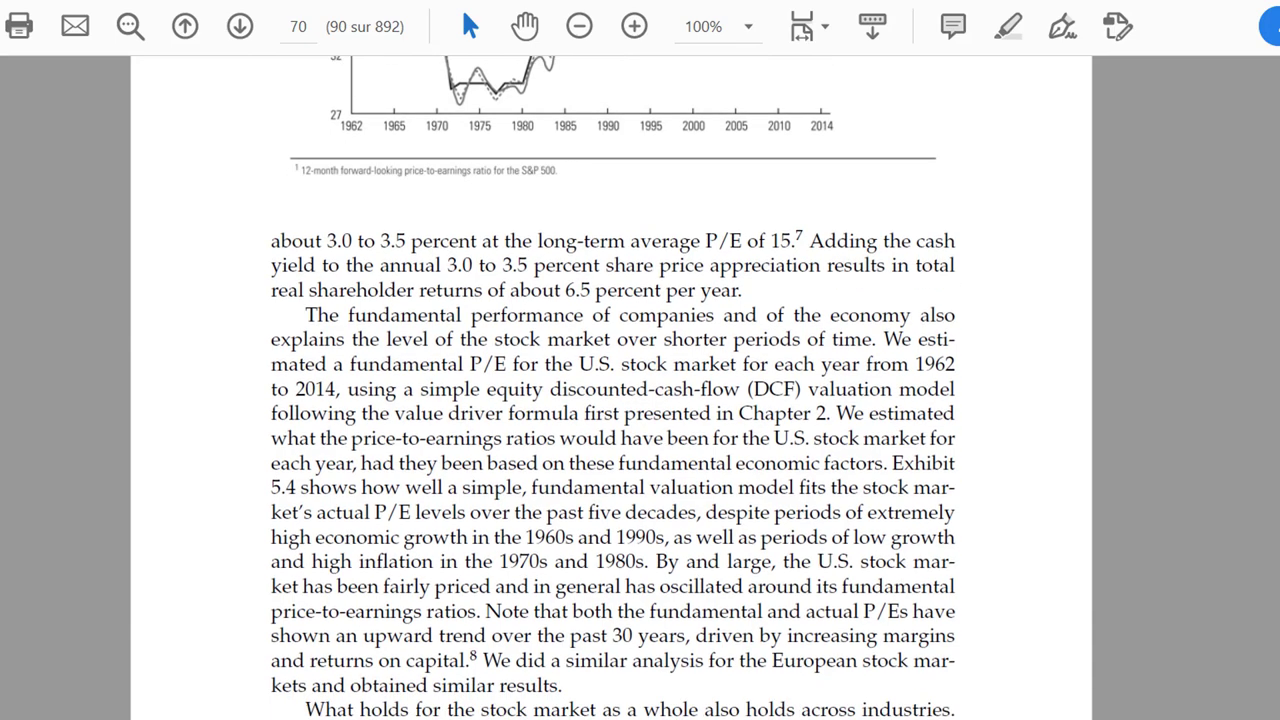
Go to Exhibit 5.5 comparing market value with ROIC and growth across industry sectors and examine its figures.
scroll(612, 388, down, 20)
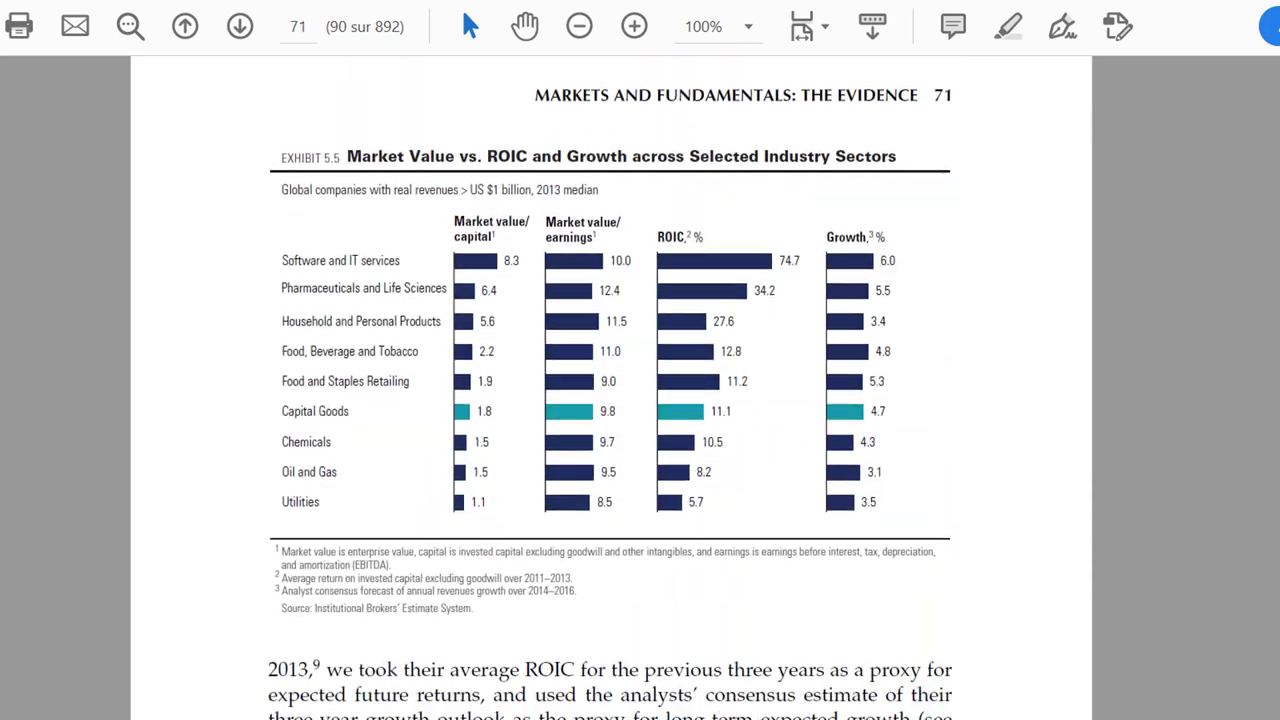
scroll(612, 388, down, 3)
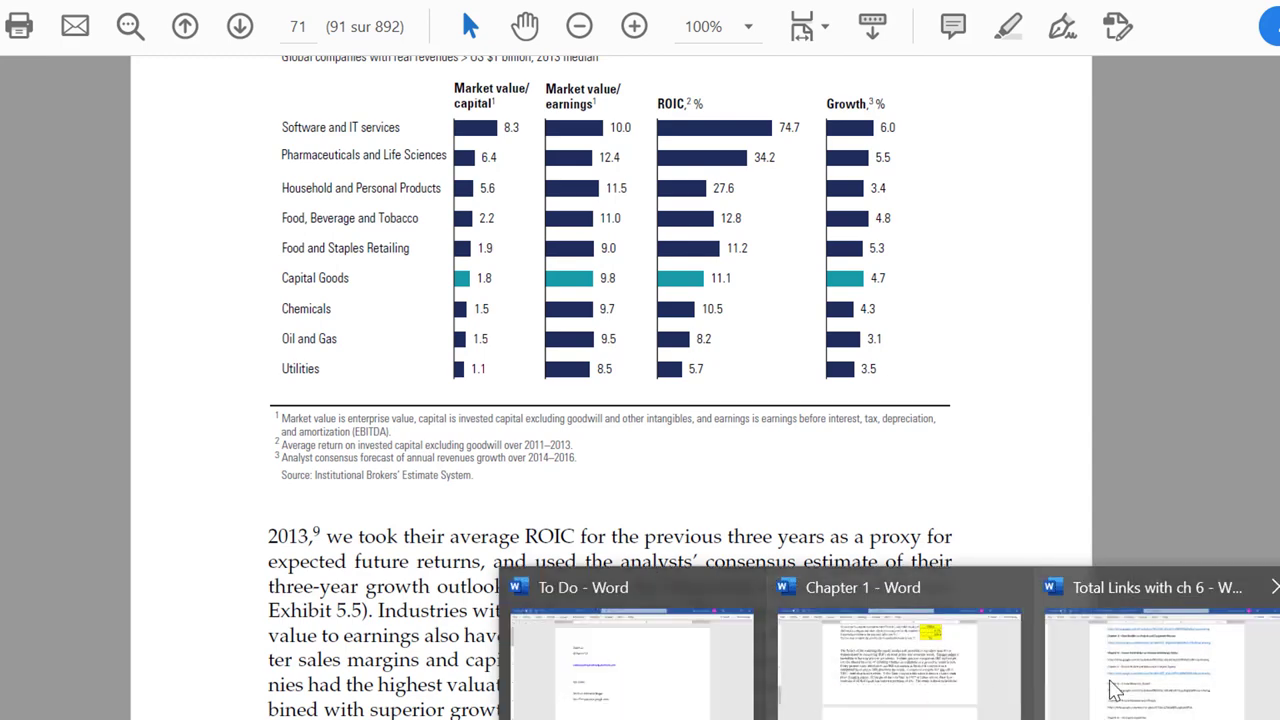
Switch to the Chapter 1 Word document and go back to the paragraphs introducing the equity market risk premium.
click(858, 680)
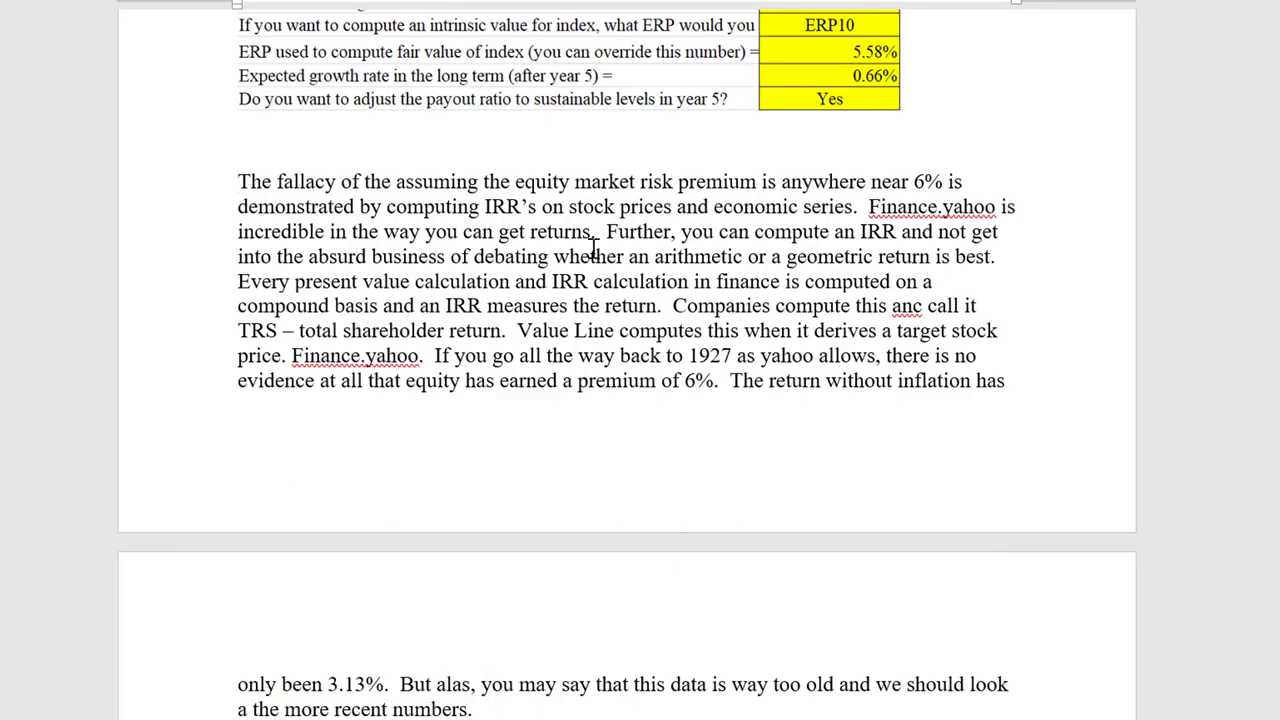
key(Up)
key(Up)
key(Up)
key(Up)
key(Up)
key(Up)
key(Up)
key(Up)
key(Up)
key(Up)
key(Up)
key(Up)
key(Up)
key(Up)
key(Up)
key(Up)
key(Up)
key(Up)
key(Up)
key(Up)
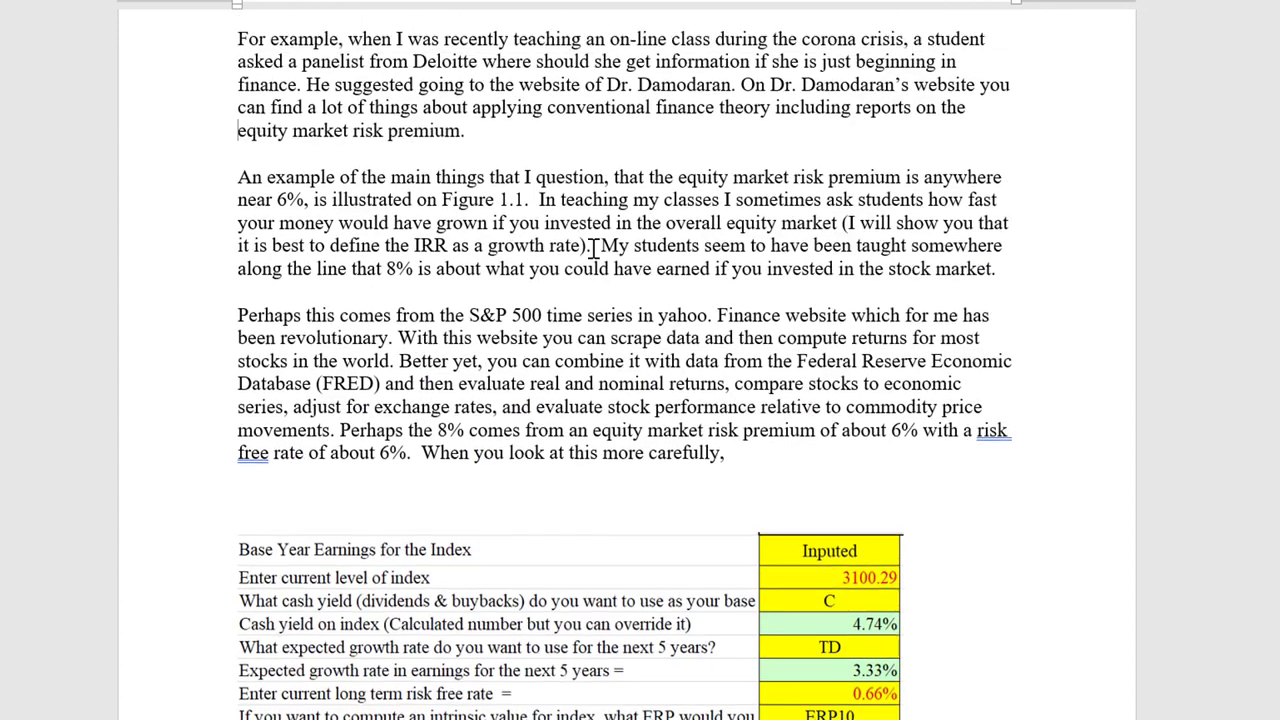
Examine the index valuation input table and the paragraph below it on the fallacy of a 6% equity premium.
key(Down)
key(Down)
key(Down)
key(Down)
key(Down)
key(Down)
key(Down)
key(Down)
key(Down)
key(Down)
key(Down)
key(Down)
key(Down)
key(Down)
key(Down)
key(Down)
key(Down)
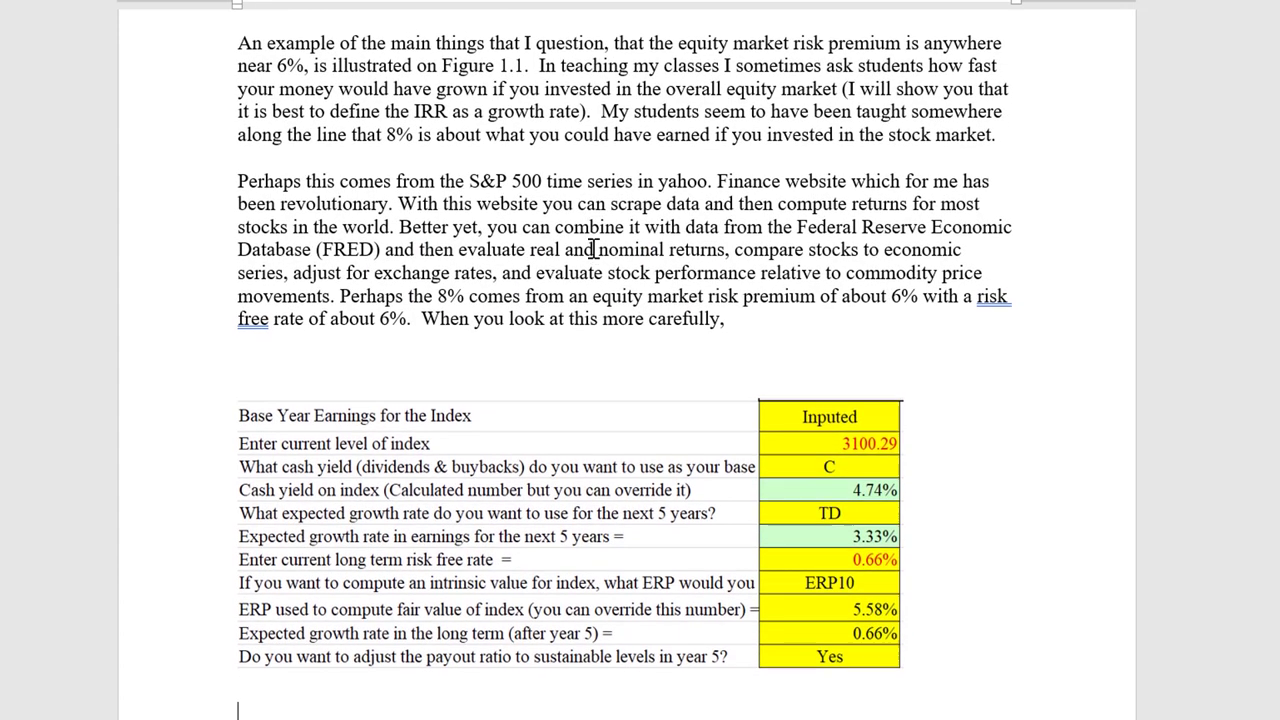
key(Up)
key(Down)
key(Down)
key(Down)
key(Down)
key(Down)
key(Down)
key(Down)
key(Down)
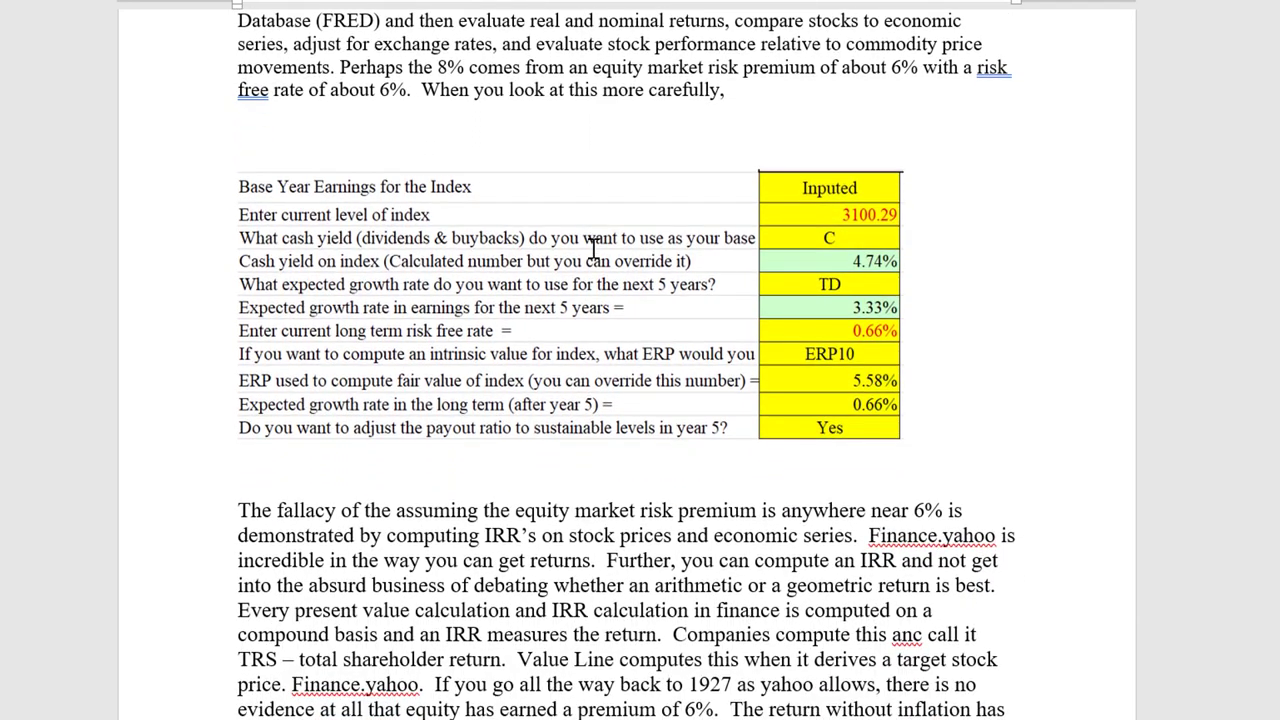
key(Down)
key(Down)
key(Up)
key(Up)
key(Up)
key(Up)
key(Up)
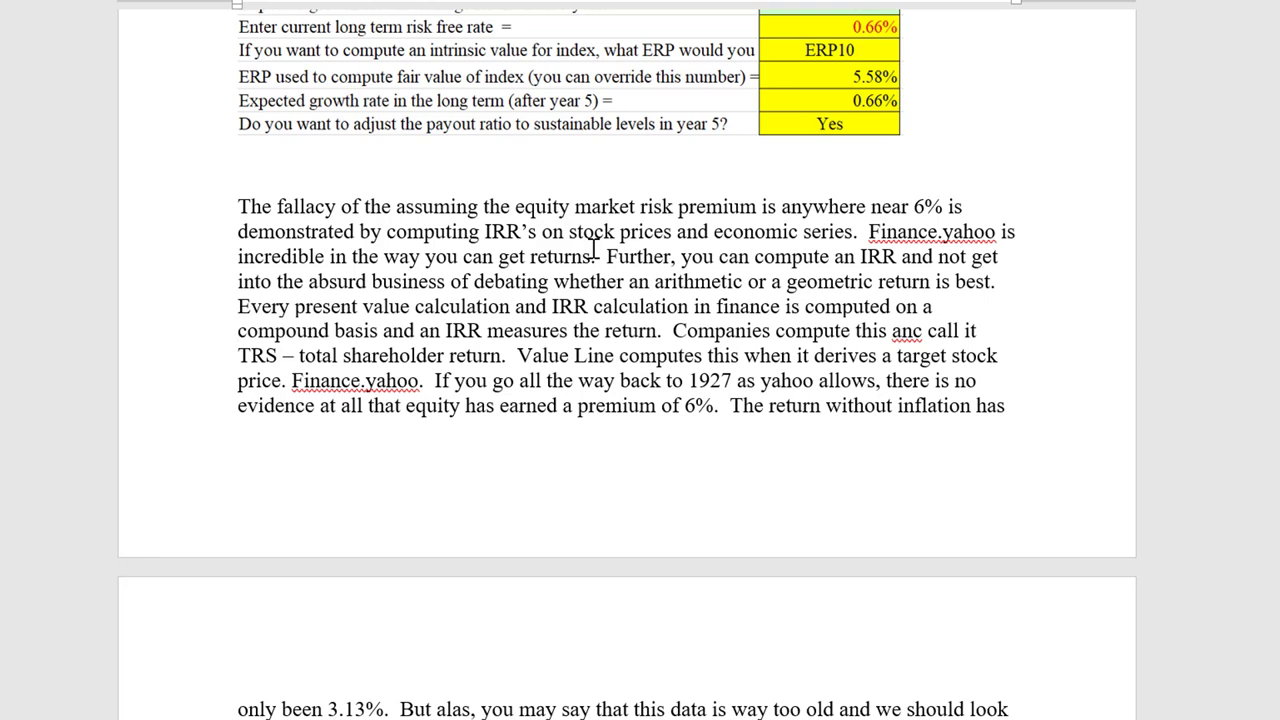
Switch to the Comprehensive Stock Analysis workbook in Excel and open its Summary sheet from the Multiple Stock Graph sheet.
mouse_move(640, 719)
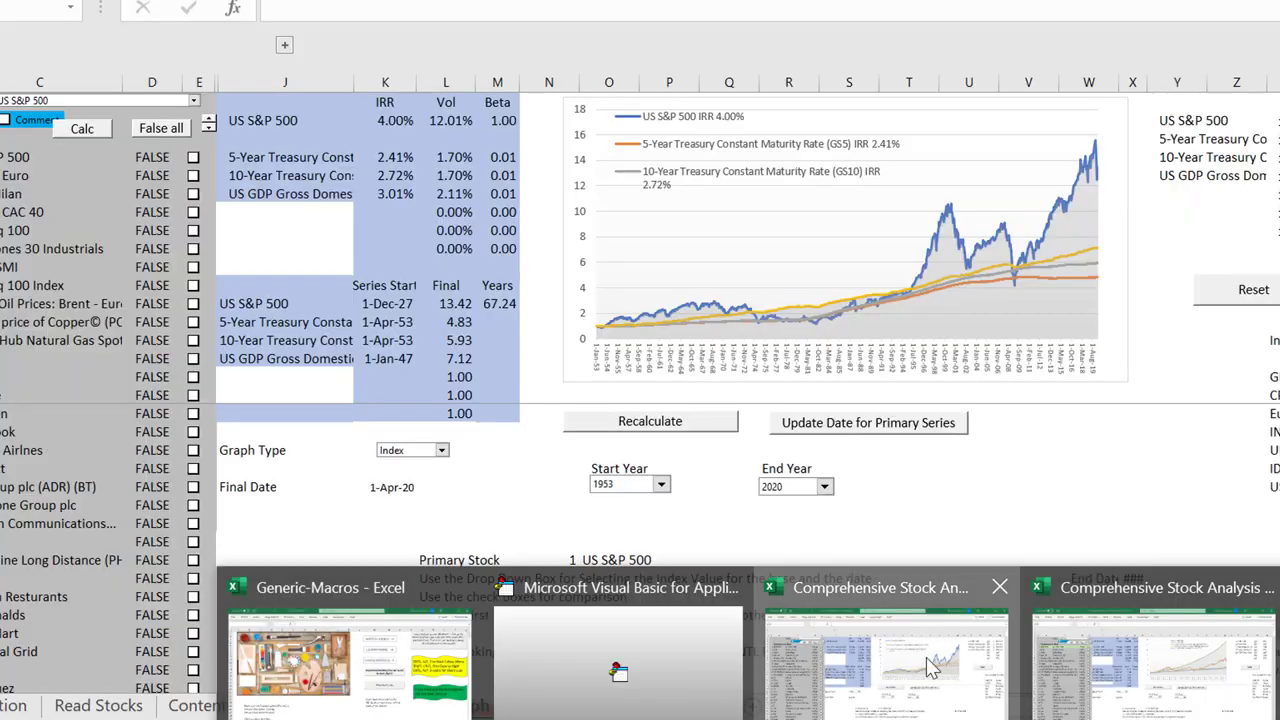
click(932, 665)
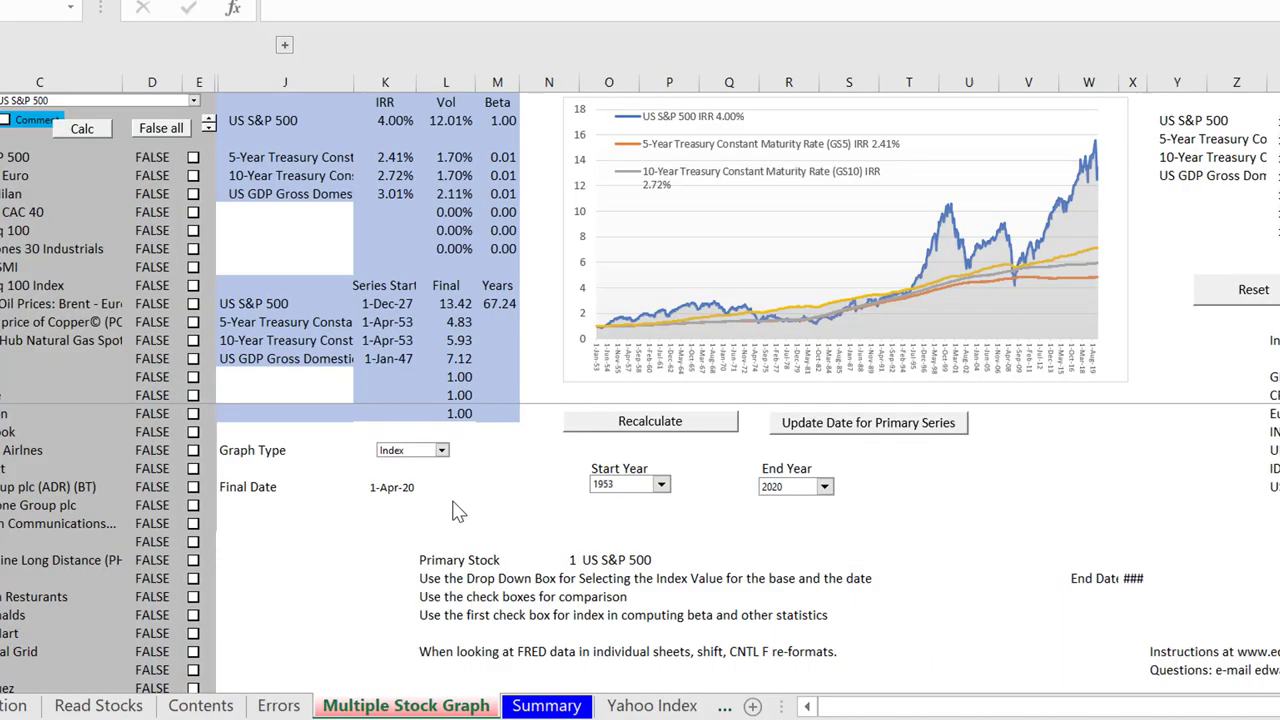
click(390, 521)
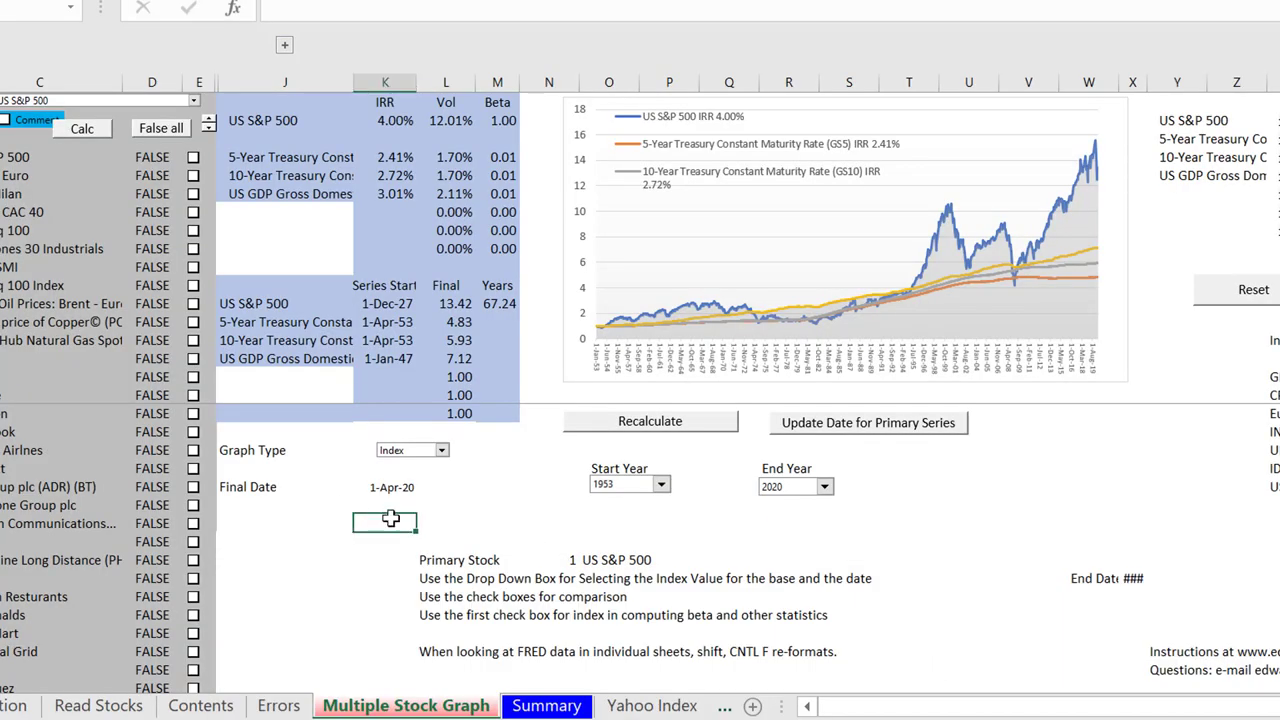
key(ctrl+Page_Down)
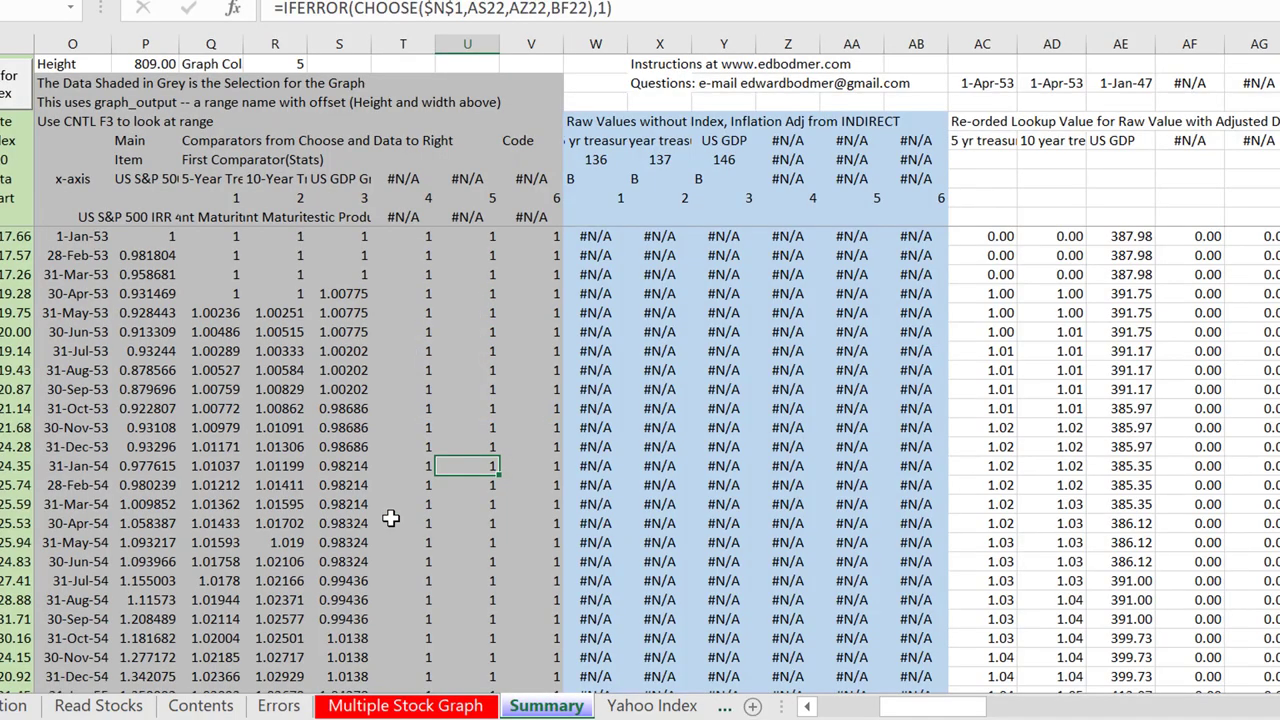
Examine the base index raw data and selected start date columns at the beginning of the Summary sheet.
key(Left)
key(Left)
key(Left)
key(Left)
key(Left)
key(Left)
key(Left)
key(Left)
key(Left)
key(Left)
key(Left)
key(Left)
key(Left)
key(Left)
key(Left)
key(Left)
key(Left)
key(Left)
key(Left)
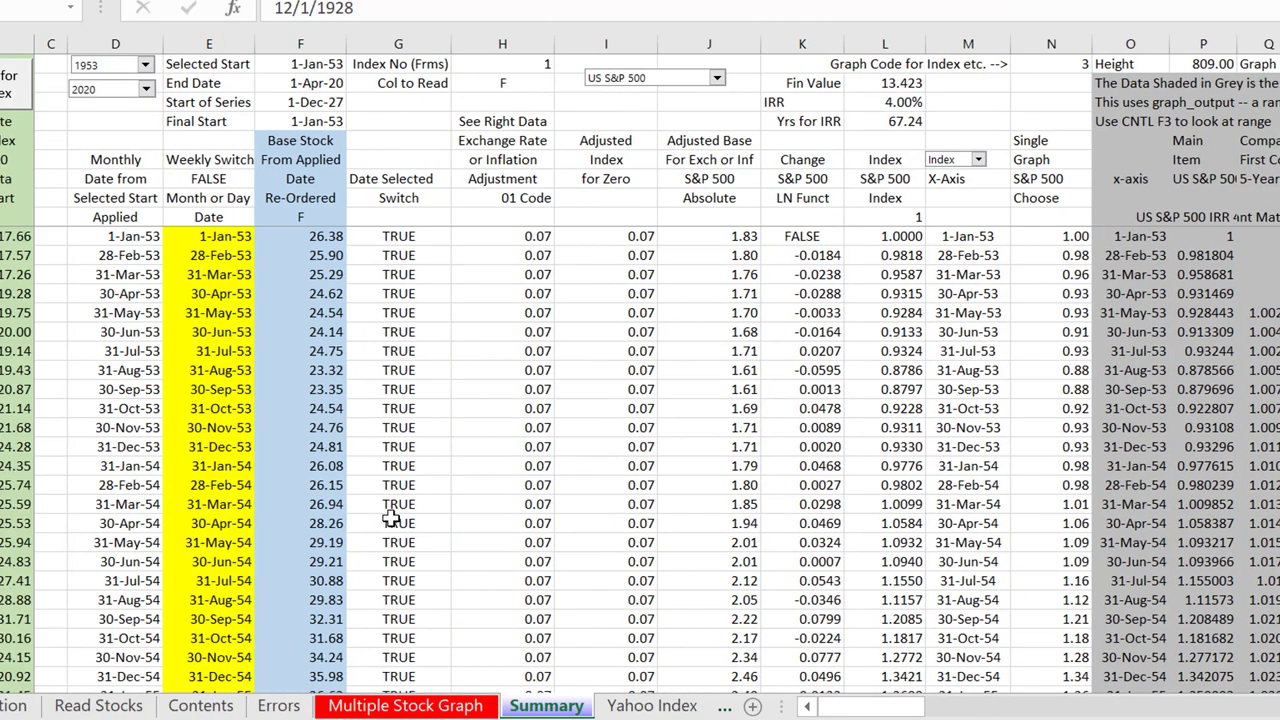
key(Right)
key(Right)
key(Right)
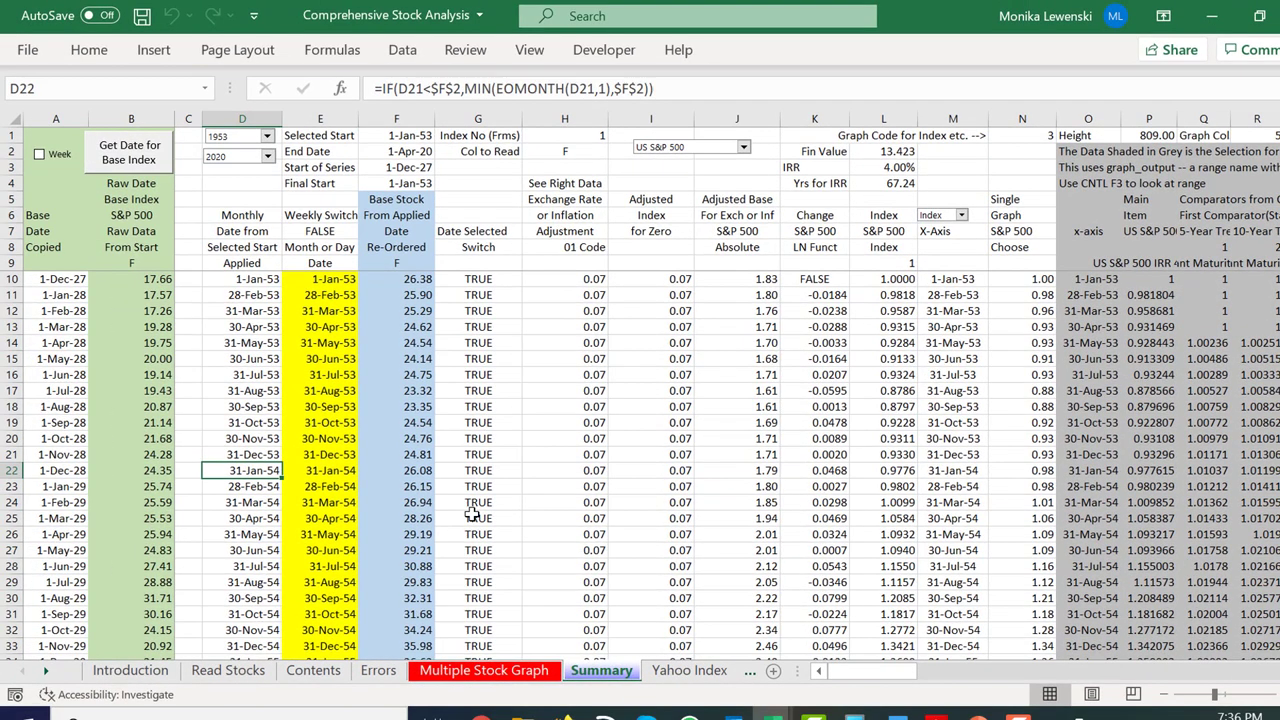
Examine the raw base index column's headings and lookup formulas, together with the series' first date and value in row 10.
key(Left)
key(Left)
key(Up)
key(Up)
key(Up)
key(Up)
key(Up)
key(Up)
key(Up)
key(Up)
key(Up)
key(Up)
key(Up)
key(Up)
key(Up)
key(Up)
key(Up)
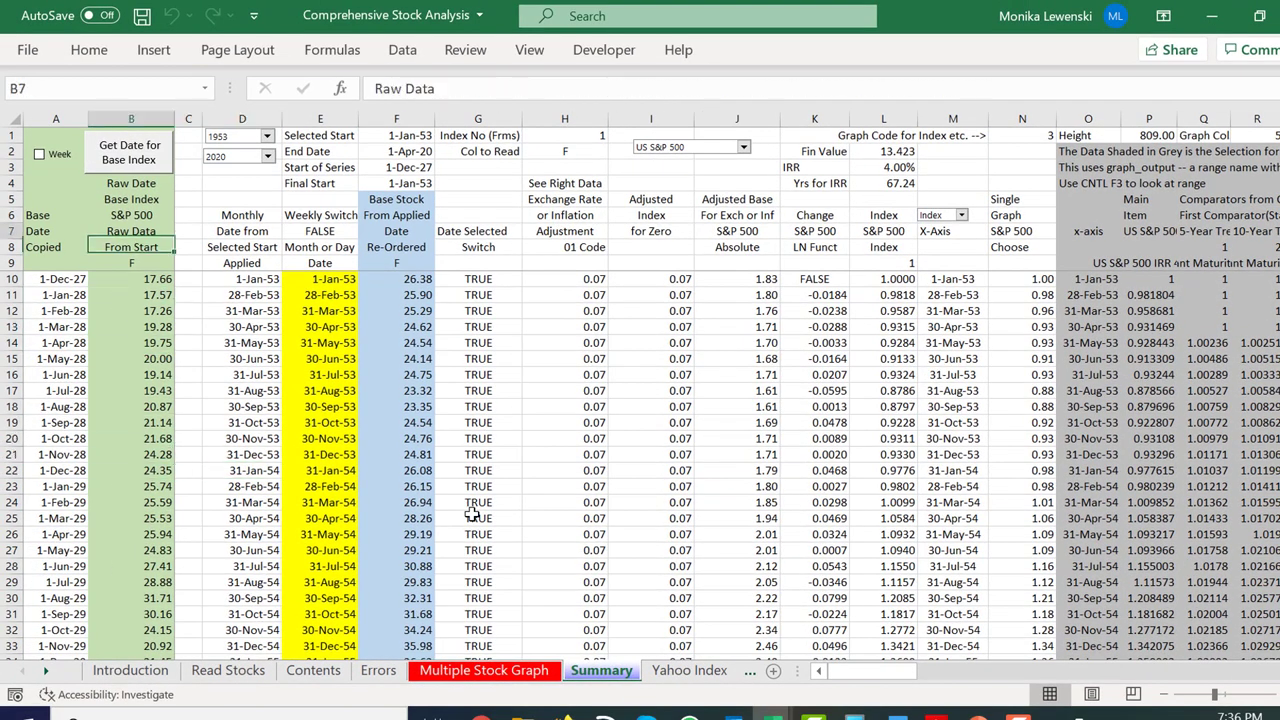
key(Up)
key(Up)
key(Up)
key(Up)
key(Up)
key(Down)
key(Down)
key(Down)
key(Down)
key(Down)
key(Down)
key(Down)
key(Down)
key(Down)
key(Down)
key(Down)
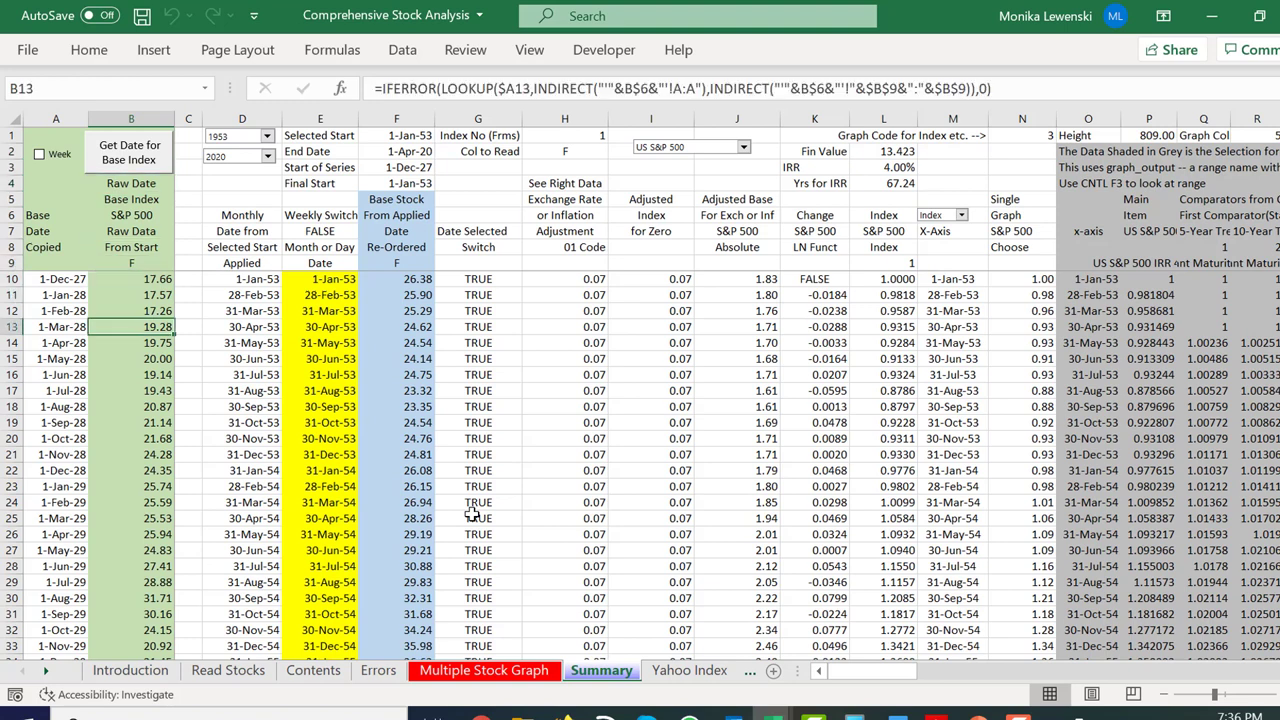
key(Up)
key(Up)
key(Up)
key(Left)
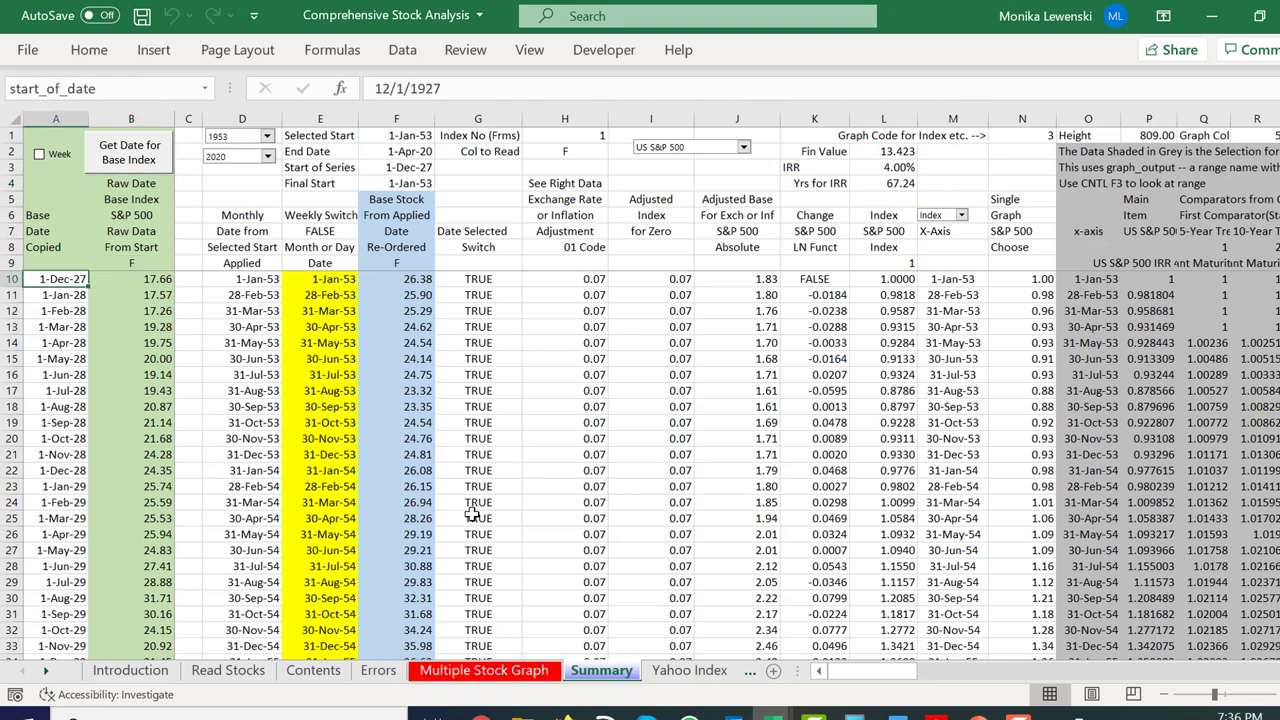
key(Right)
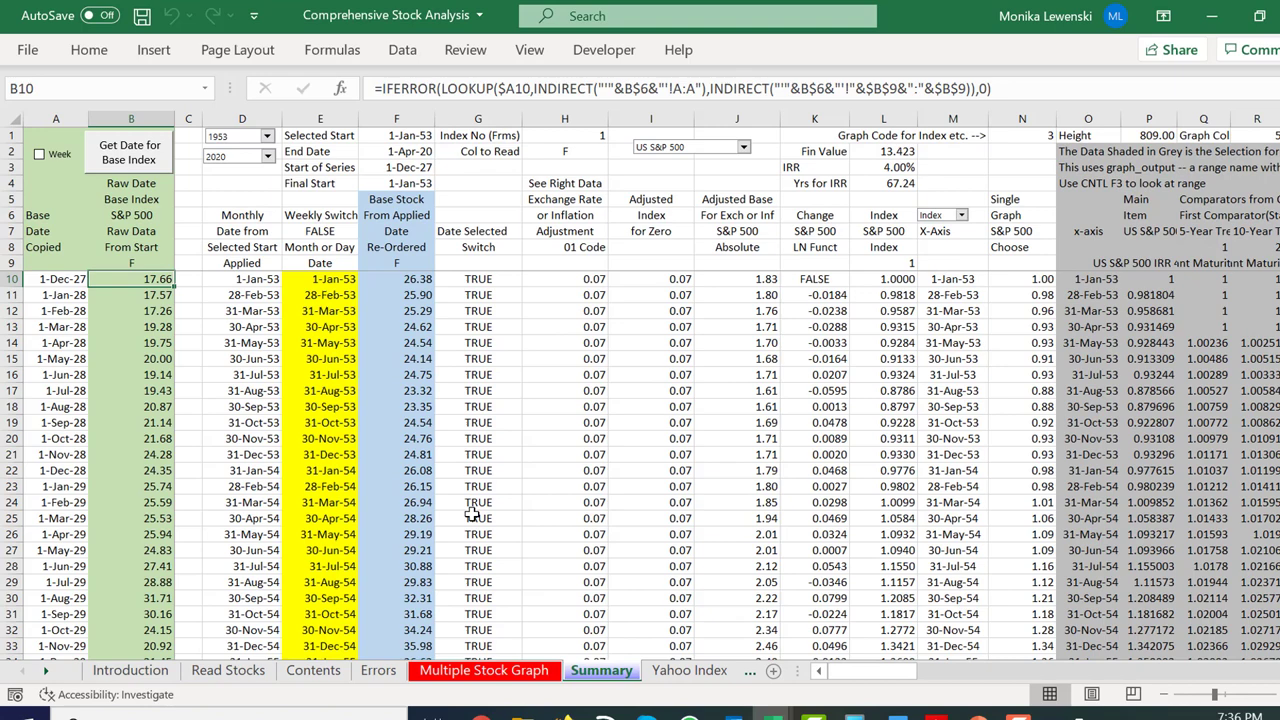
Go to the end of the raw base index column to check the most recent S&P 500 entries.
key(ctrl+Down)
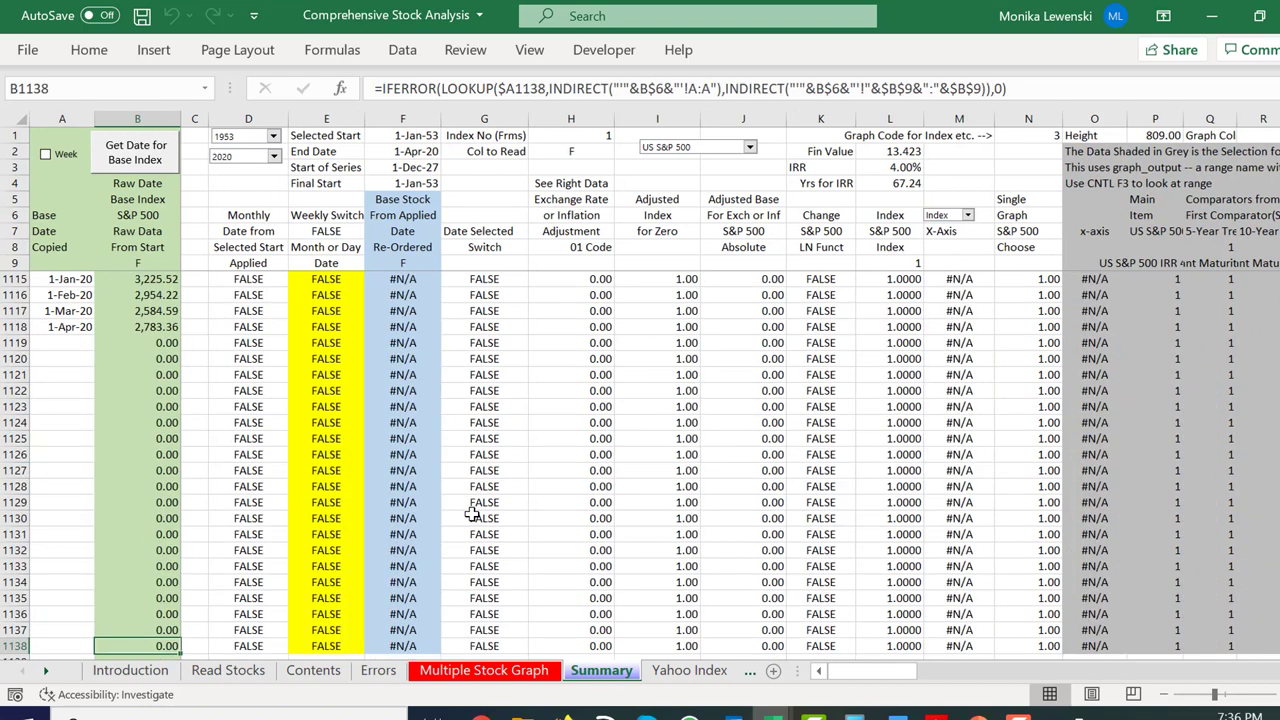
key(Page_Up)
key(Page_Up)
key(Page_Down)
key(ctrl+Down)
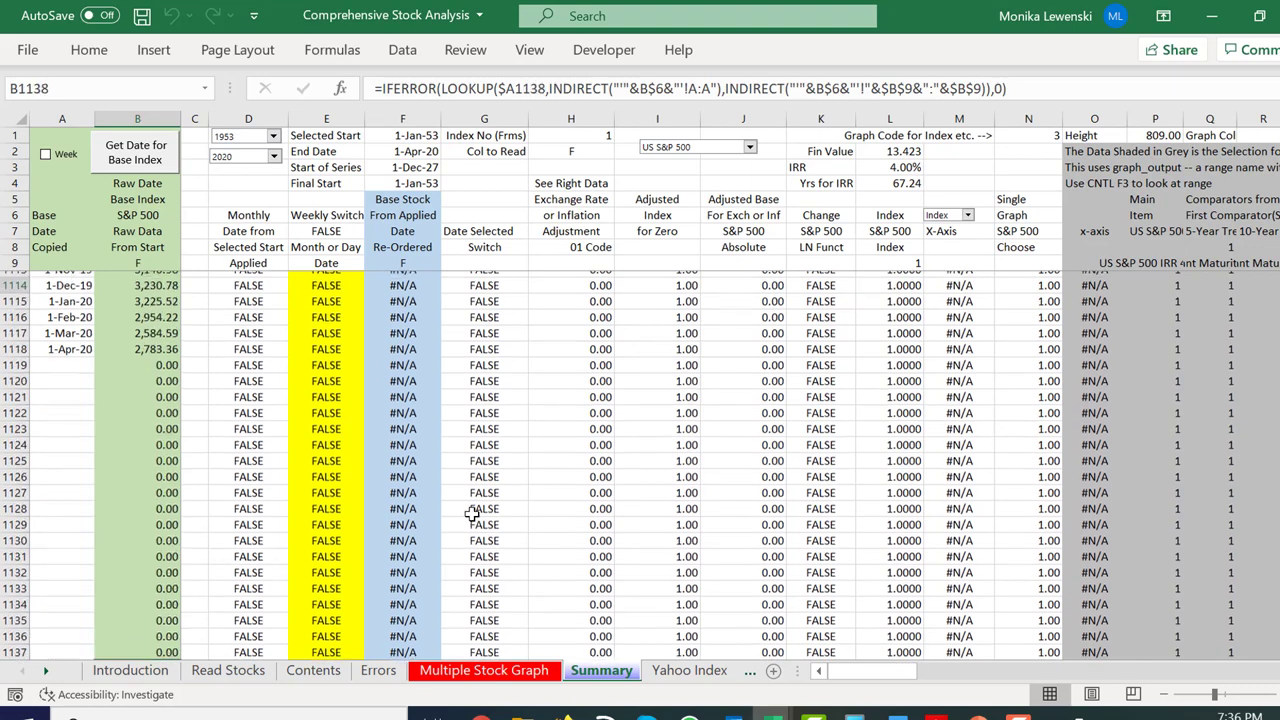
Look back through the historical S&P 500 values in the raw base index column and return to its heading.
key(Page_Up)
key(Page_Up)
key(Page_Up)
key(Page_Up)
key(Page_Up)
key(Page_Up)
key(Page_Up)
key(Page_Up)
key(Page_Up)
key(Page_Up)
key(Page_Up)
key(Page_Up)
key(Page_Up)
key(Page_Up)
key(Page_Up)
key(Page_Up)
key(Page_Up)
key(Page_Up)
key(Page_Up)
key(Page_Up)
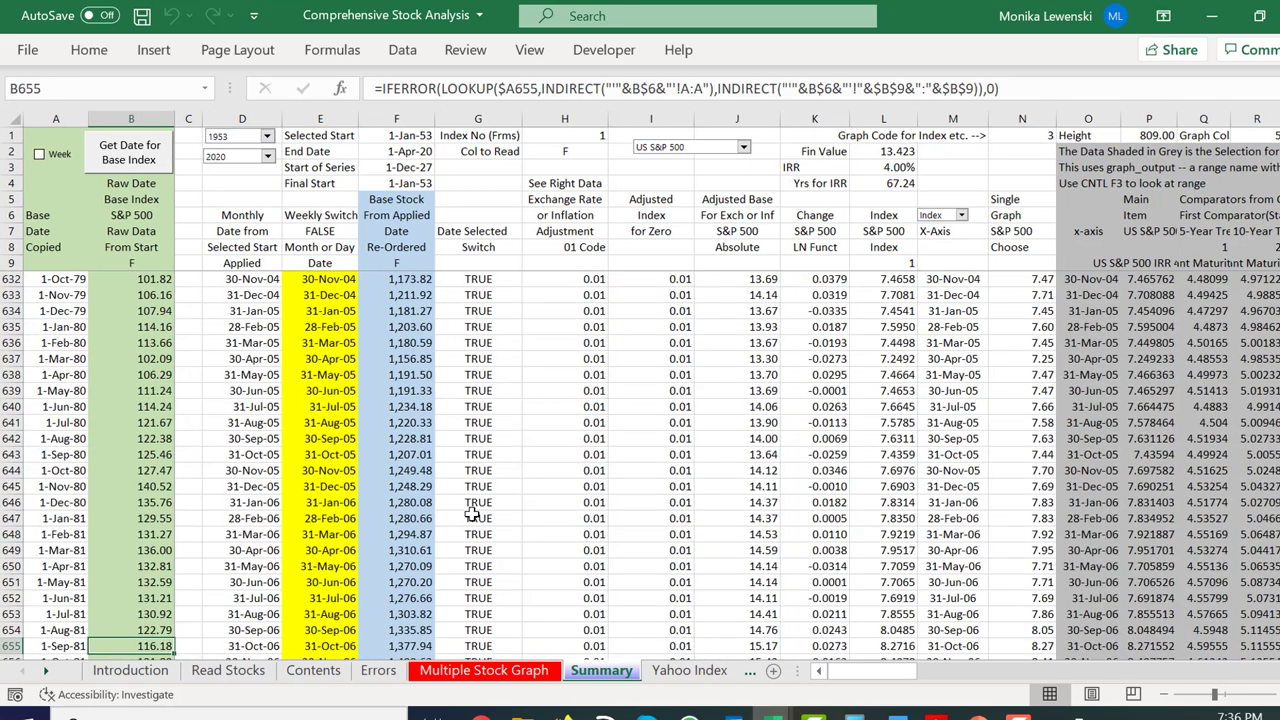
key(Page_Up)
key(Page_Up)
key(Page_Up)
key(Page_Up)
key(Page_Up)
key(Page_Up)
key(Page_Up)
key(Page_Up)
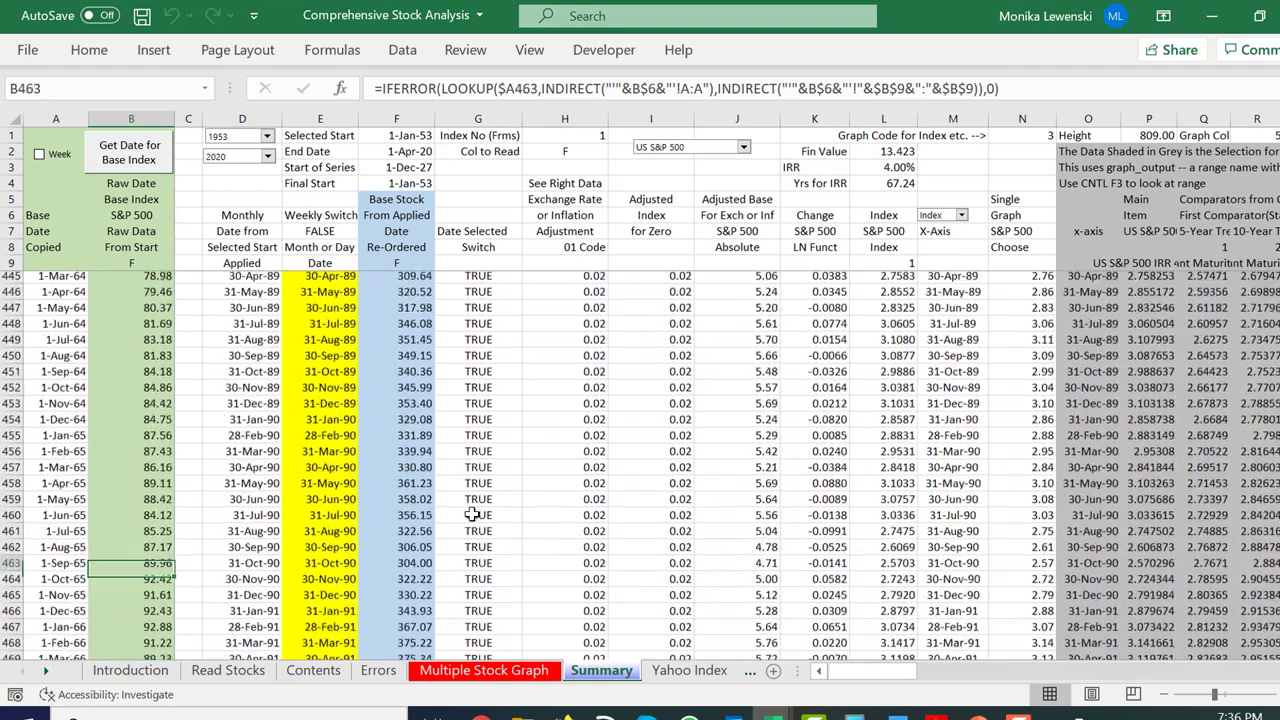
key(Up)
key(ctrl+Up)
key(Down)
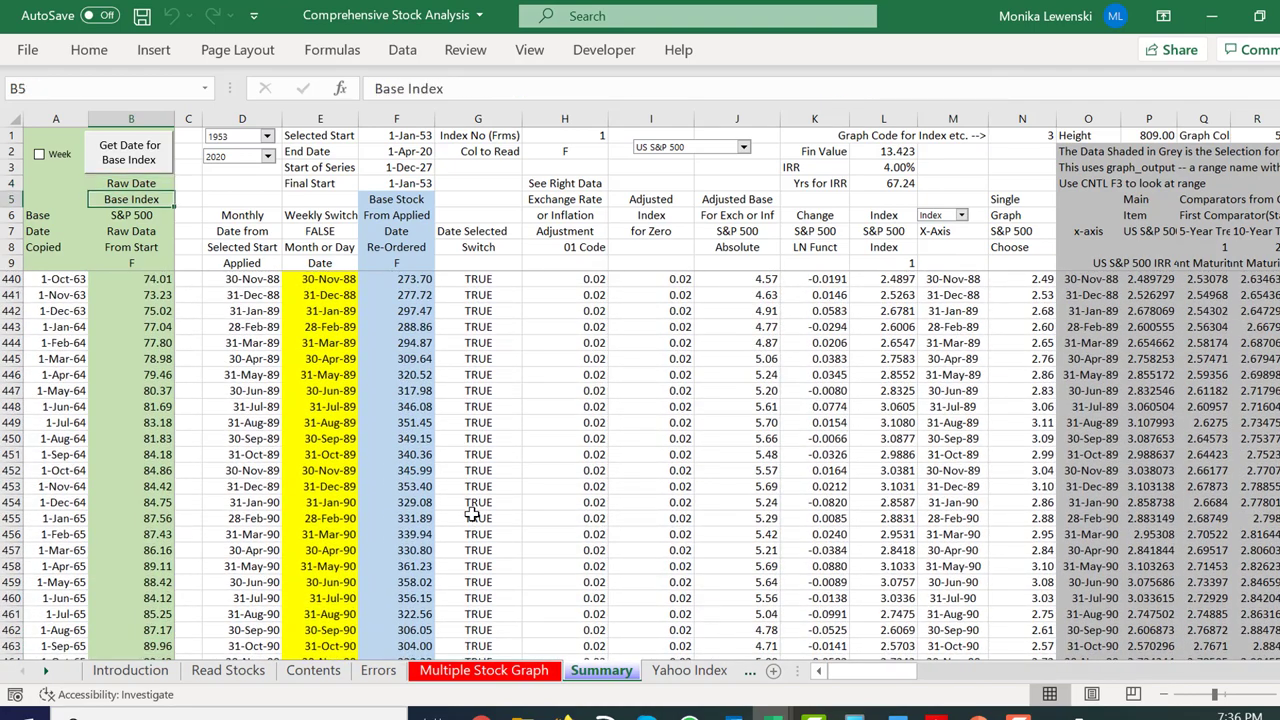
Look down to the first base index rows of the Summary sheet and across their selected date, adjustment and index columns.
key(Down)
key(Down)
key(Down)
key(Down)
key(Down)
key(Down)
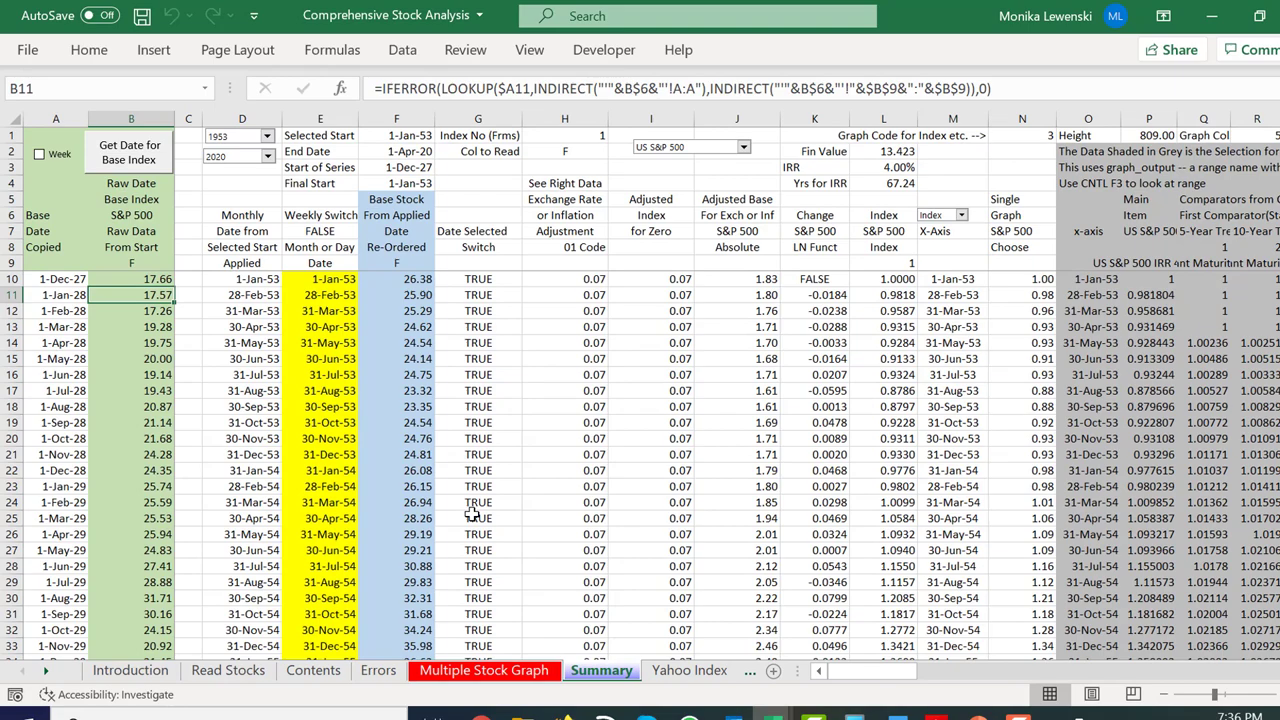
key(Right)
key(Right)
key(Right)
key(Right)
key(Right)
key(Right)
key(Right)
Look through the data source sheets after Summary, from Yahoo Index and FRED Indicies to Interest Rates and IRR.
key(ctrl+Page_Down)
key(ctrl+Page_Down)
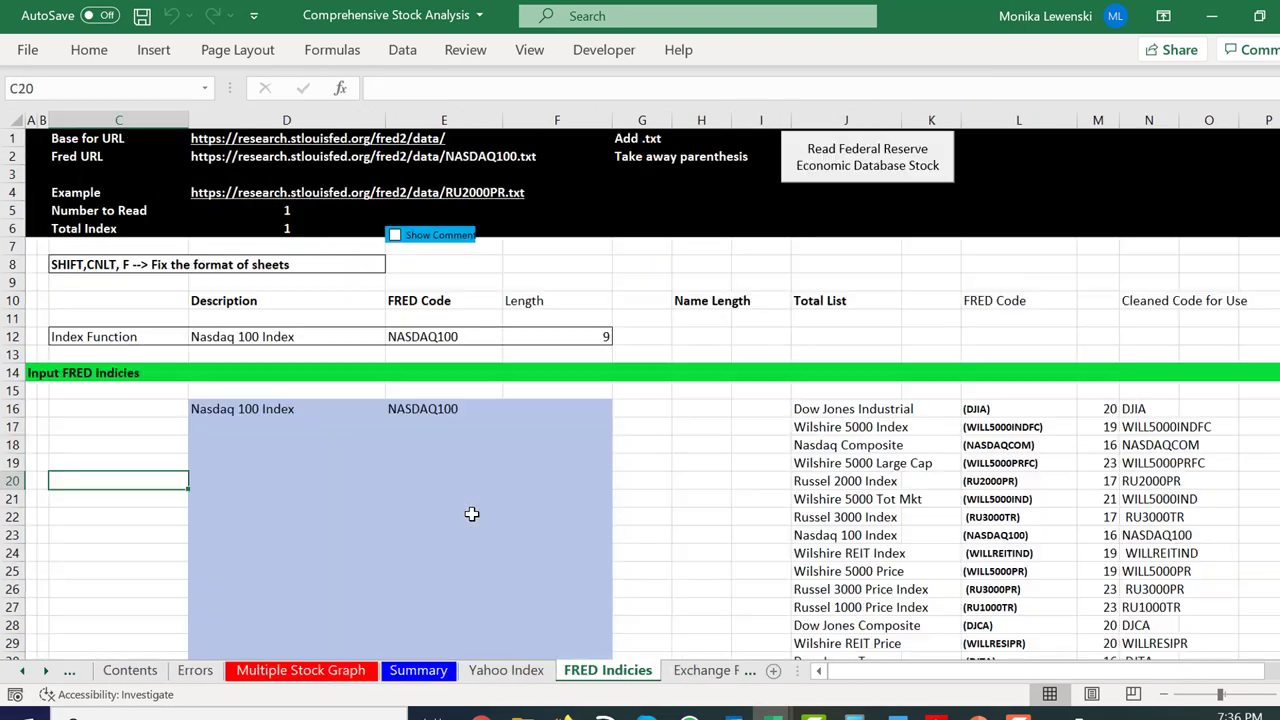
key(ctrl+Page_Down)
key(ctrl+Page_Down)
key(ctrl+Page_Down)
key(ctrl+Page_Down)
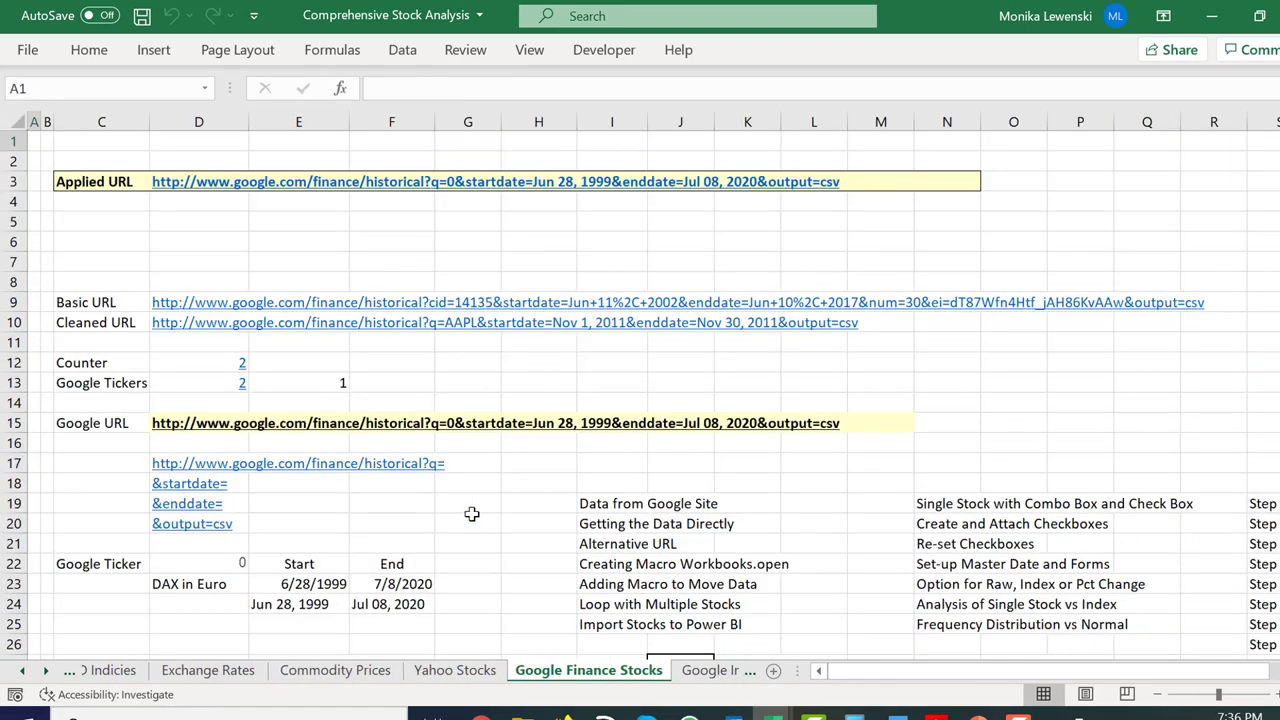
key(ctrl+Page_Down)
key(ctrl+Page_Down)
key(ctrl+Page_Down)
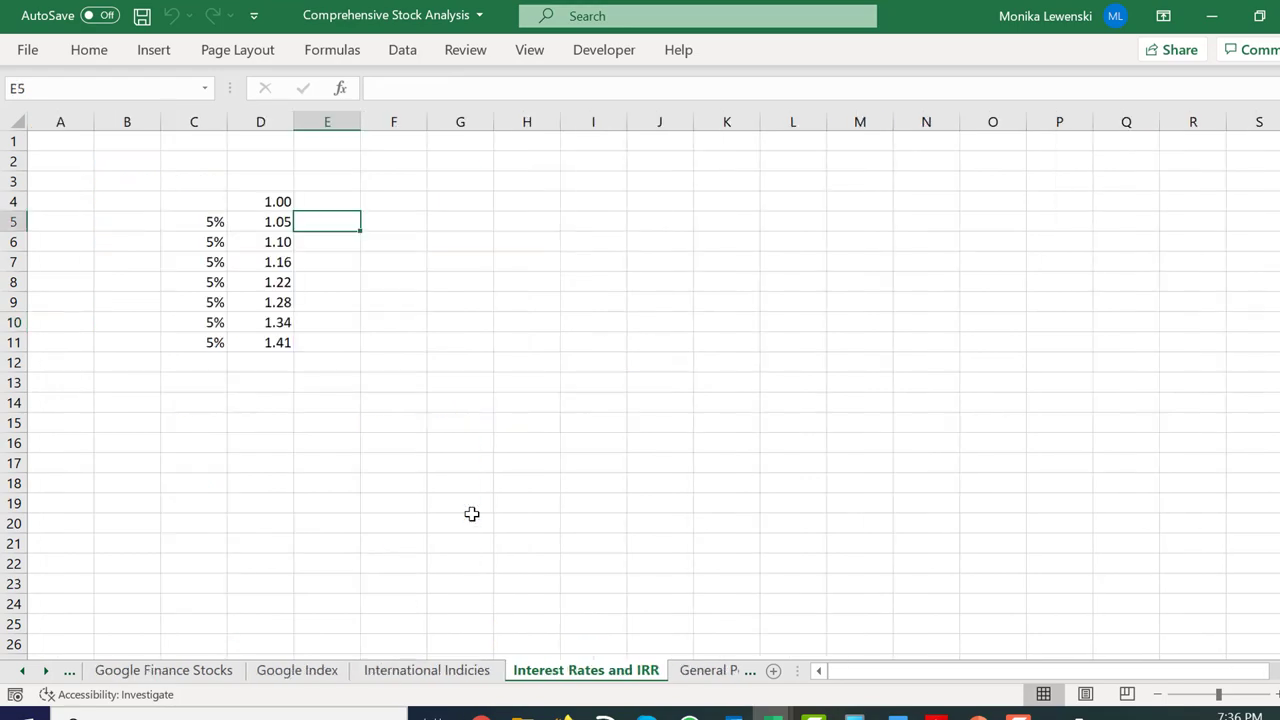
Look through the downloaded stock index sheets, including DAX and CAC 40, and settle on the GDP Inf sheet.
key(ctrl+Page_Down)
key(ctrl+Page_Down)
key(ctrl+Page_Down)
key(ctrl+Page_Down)
key(ctrl+Page_Down)
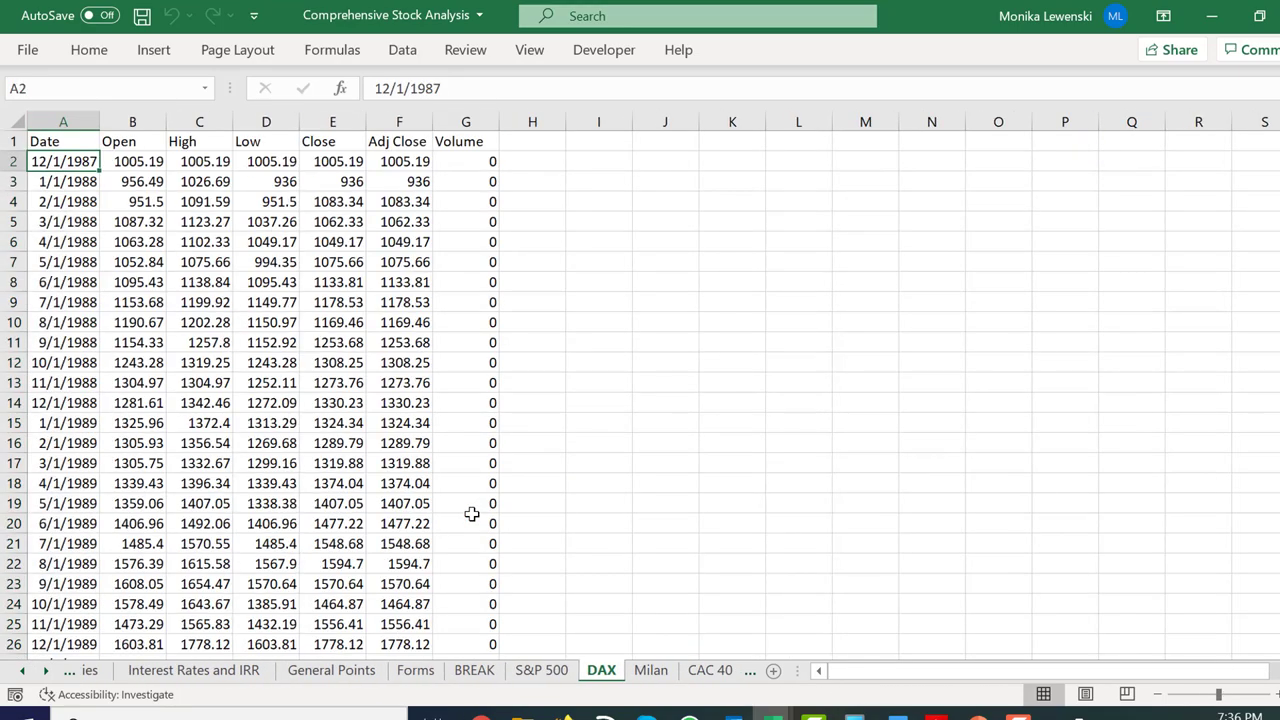
key(ctrl+Page_Down)
key(ctrl+Page_Down)
key(ctrl+Page_Down)
key(ctrl+Page_Down)
key(ctrl+Page_Down)
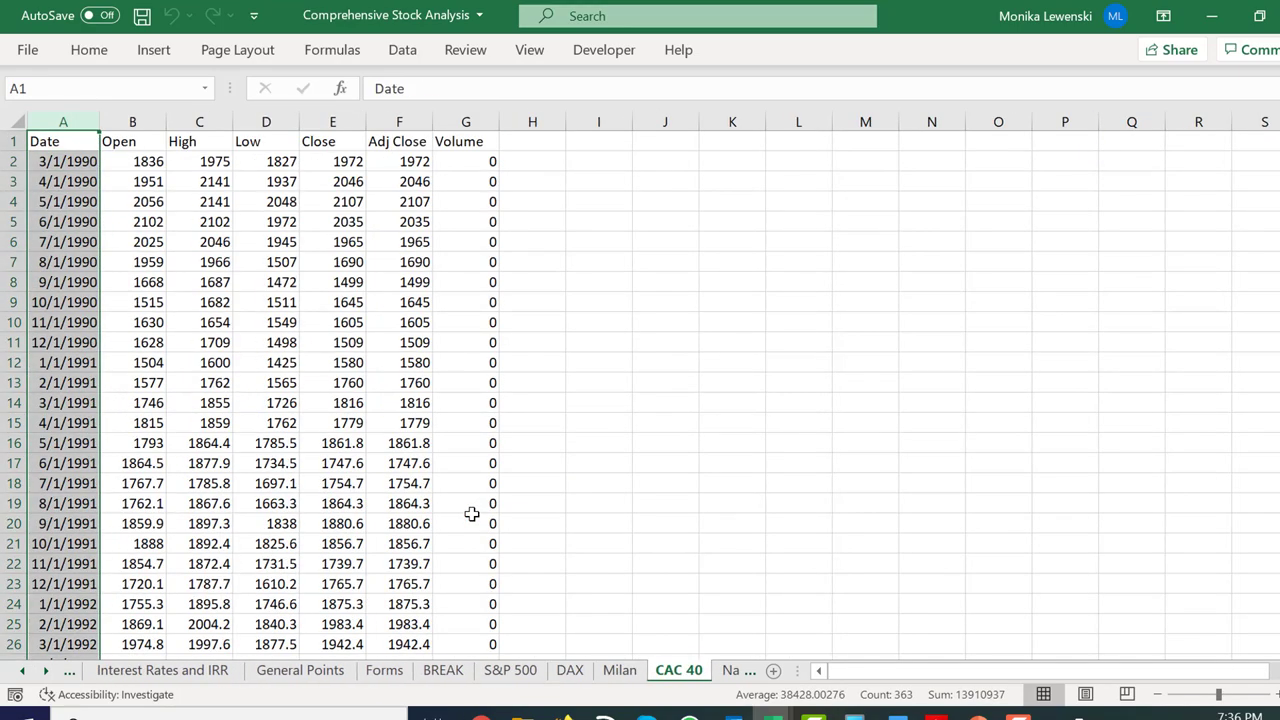
key(ctrl+Page_Down)
key(ctrl+Page_Down)
key(ctrl+Page_Down)
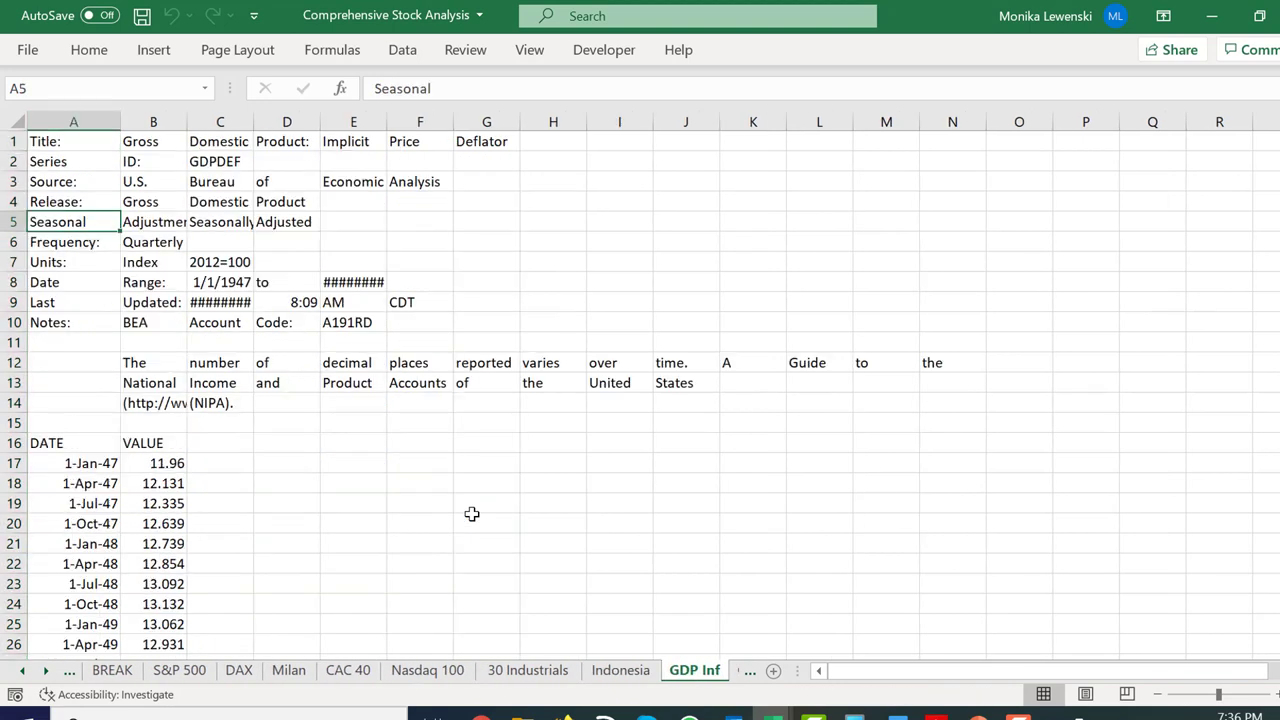
key(ctrl+Page_Up)
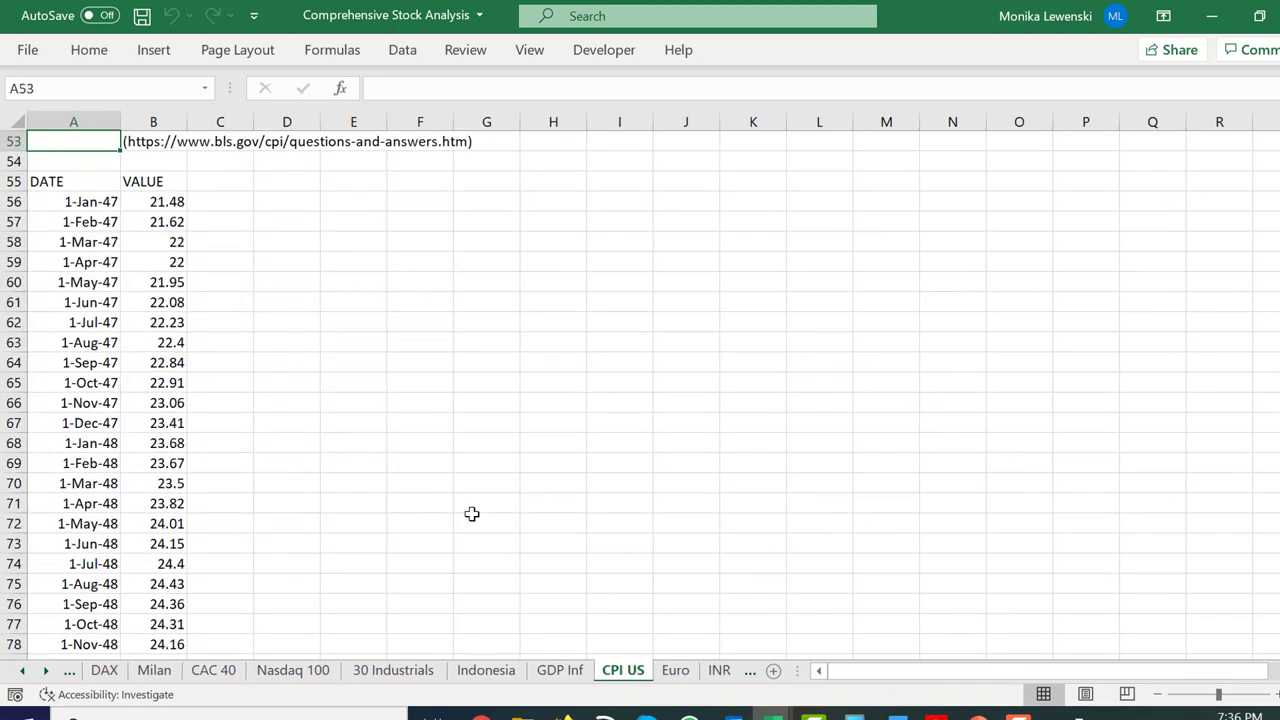
key(ctrl+Page_Up)
Examine the GDP implicit price deflator's description and quarterly values on the GDP Inf sheet, then return to its beginning.
key(Down)
key(Down)
key(Down)
key(Down)
key(Down)
key(Down)
key(Down)
key(Down)
key(Down)
key(Down)
key(Down)
key(Down)
key(Down)
key(Down)
key(Down)
key(Down)
key(Down)
key(Down)
key(Down)
key(Down)
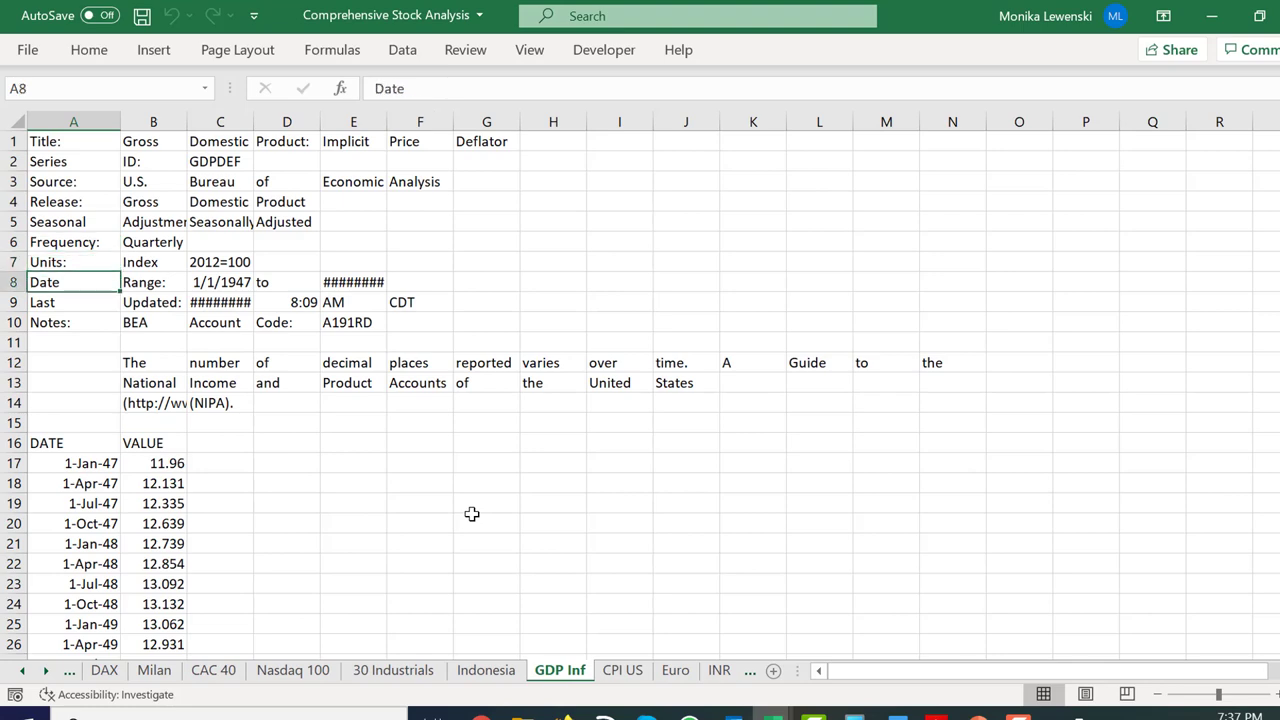
key(Right)
key(Page_Down)
key(Page_Down)
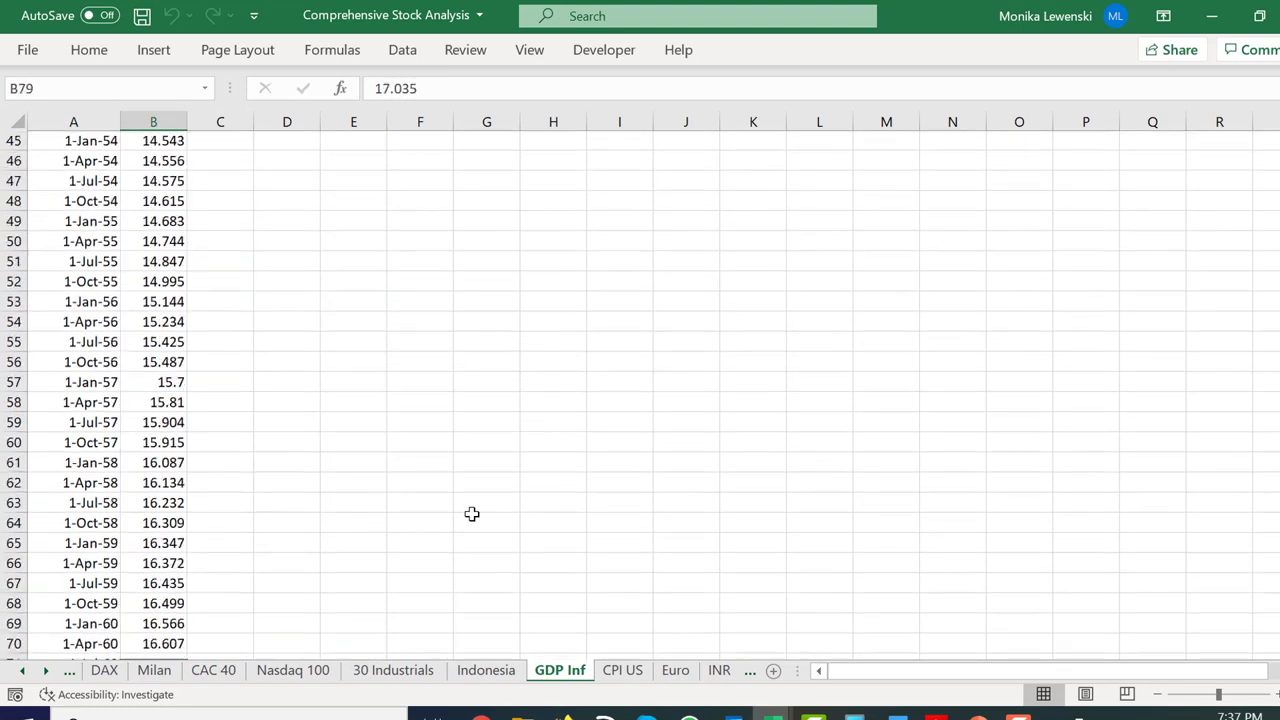
key(Page_Up)
key(Page_Up)
key(Page_Up)
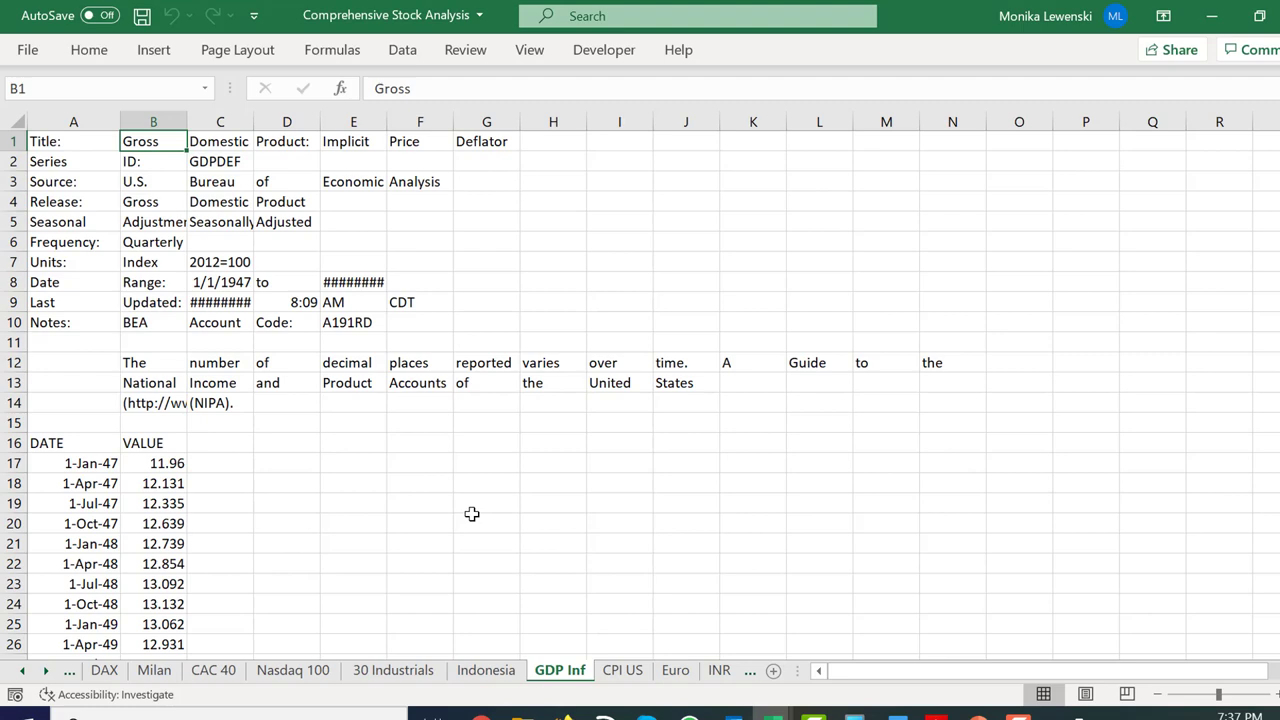
Go past the CPI US, currency and India rate sheets to the 5 yr treasury sheet.
key(ctrl+Page_Down)
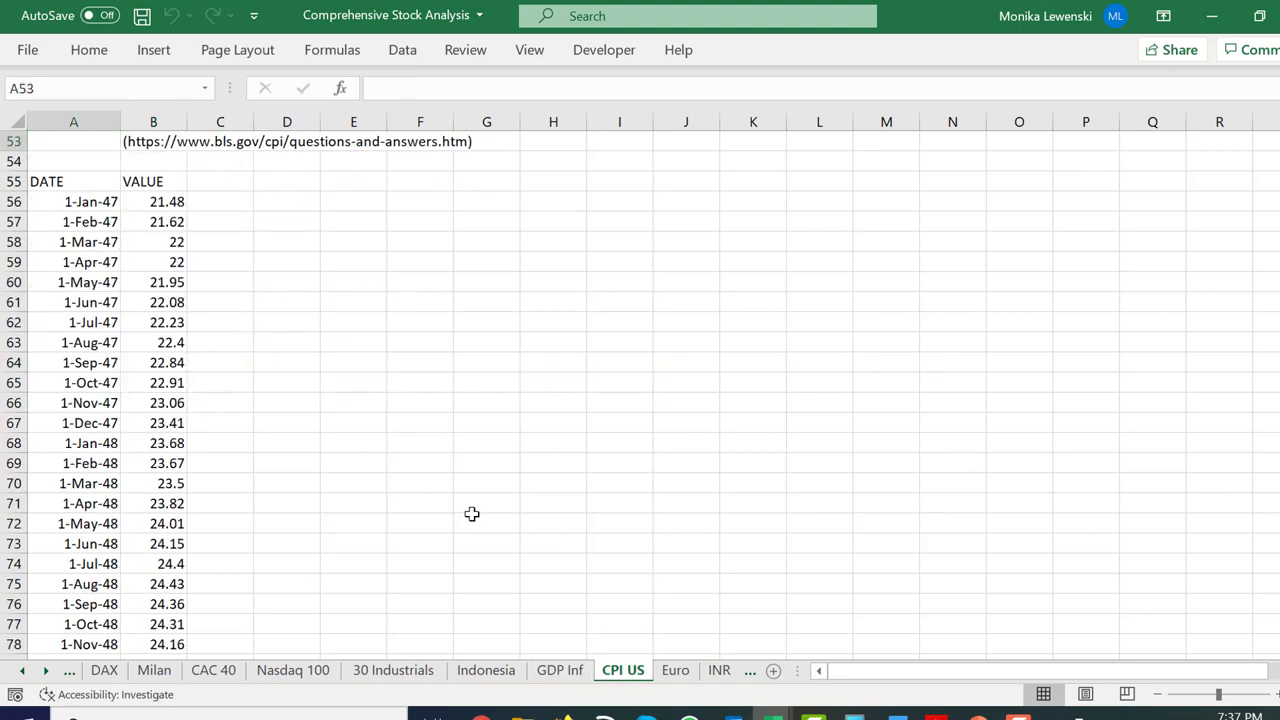
key(ctrl+Page_Down)
key(ctrl+Page_Down)
key(ctrl+space)
key(ctrl+Page_Down)
key(ctrl+Page_Down)
key(ctrl+Page_Down)
key(ctrl+Page_Down)
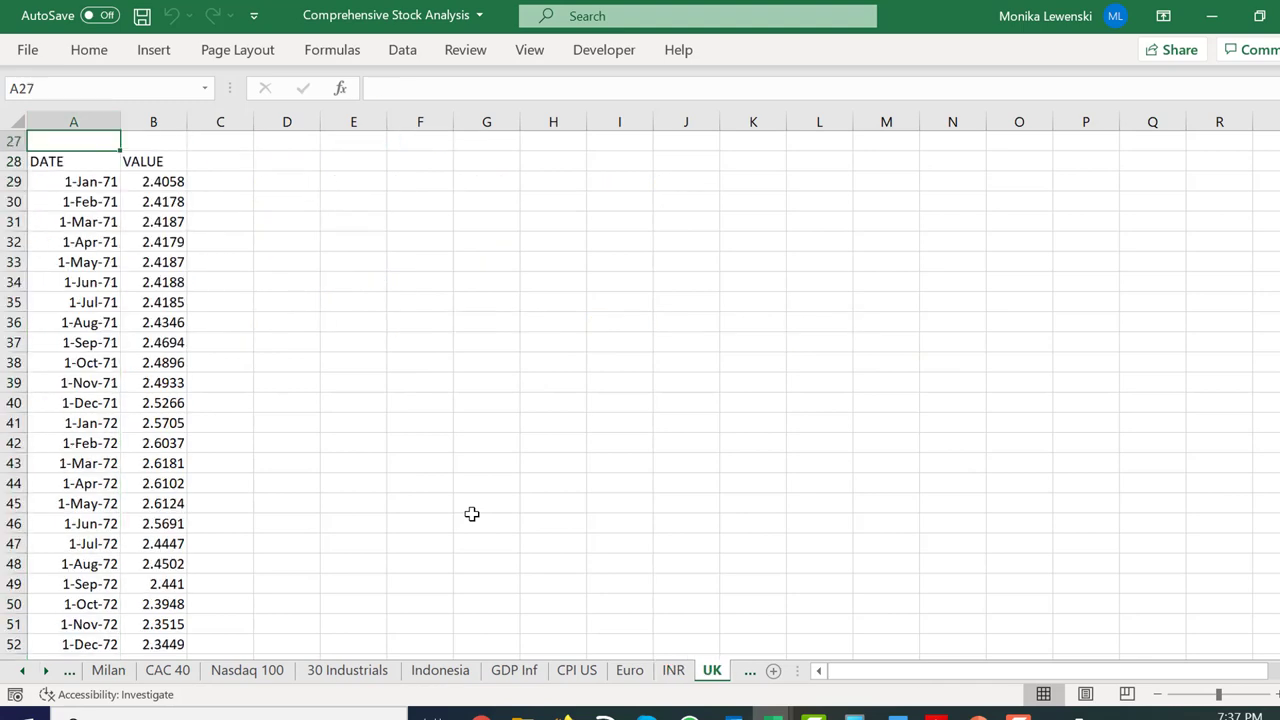
key(ctrl+Page_Down)
key(ctrl+Page_Down)
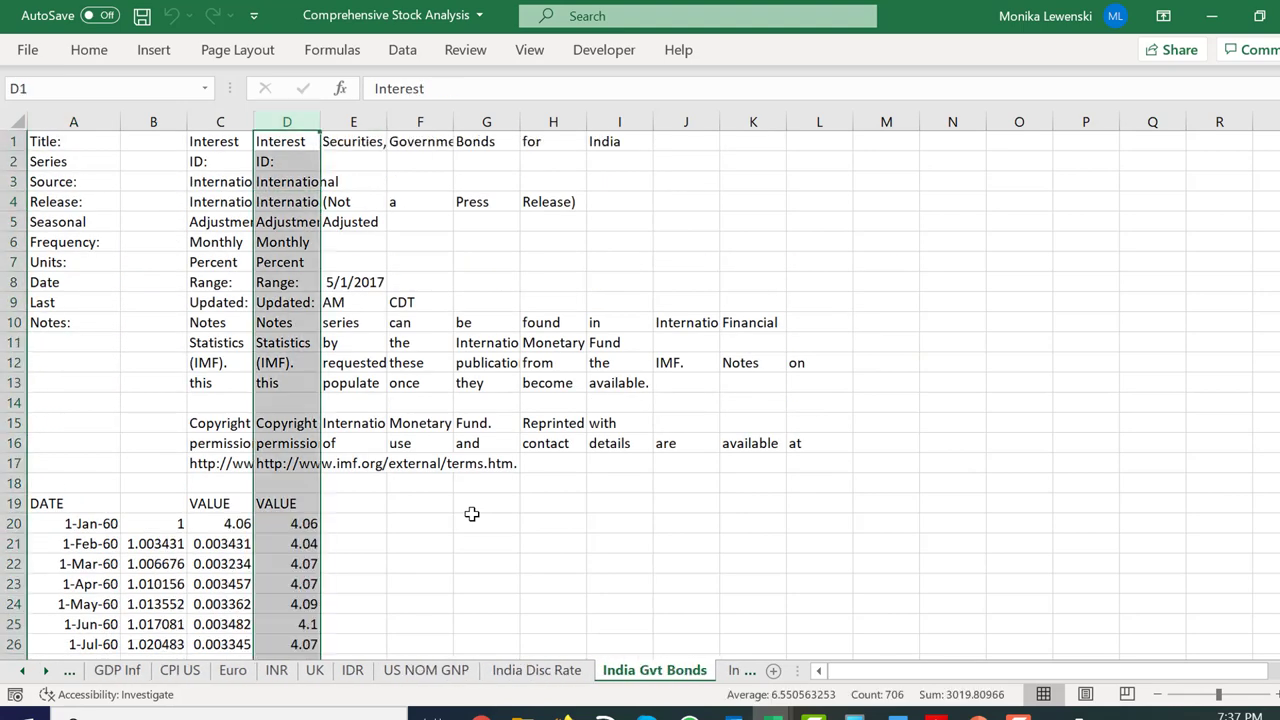
key(ctrl+Page_Down)
key(ctrl+Page_Down)
key(ctrl+Page_Down)
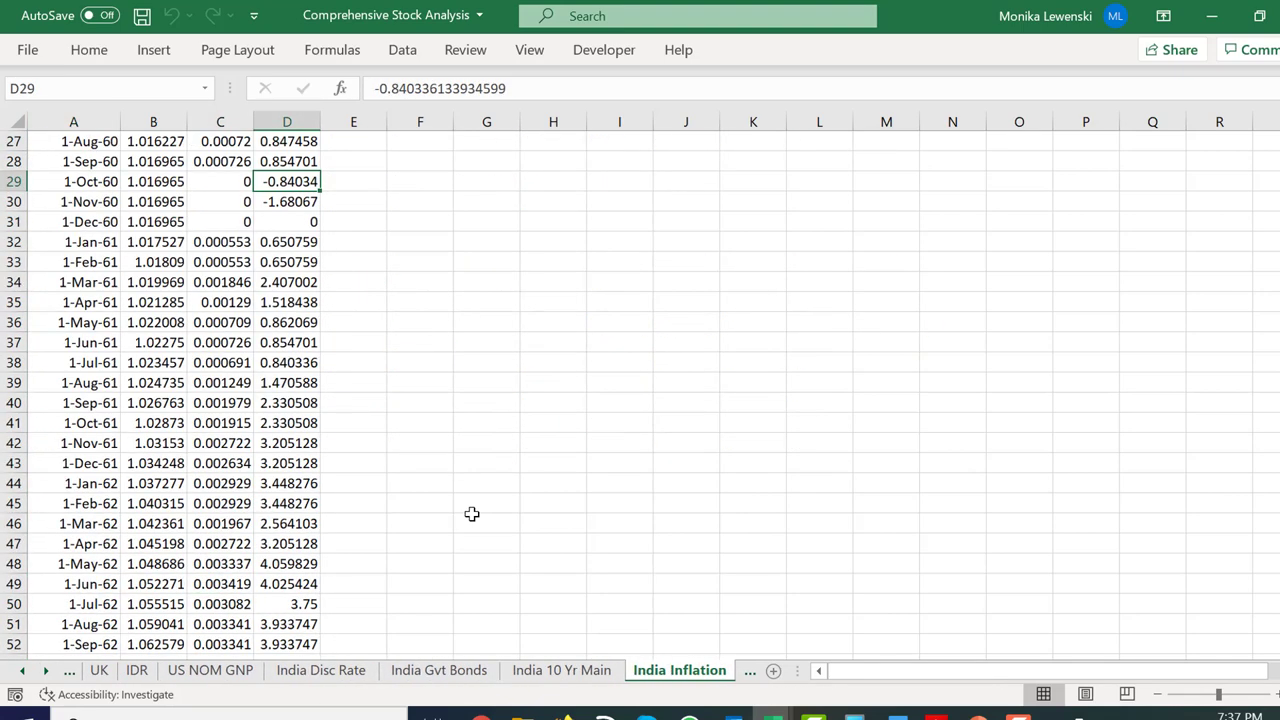
key(ctrl+Page_Up)
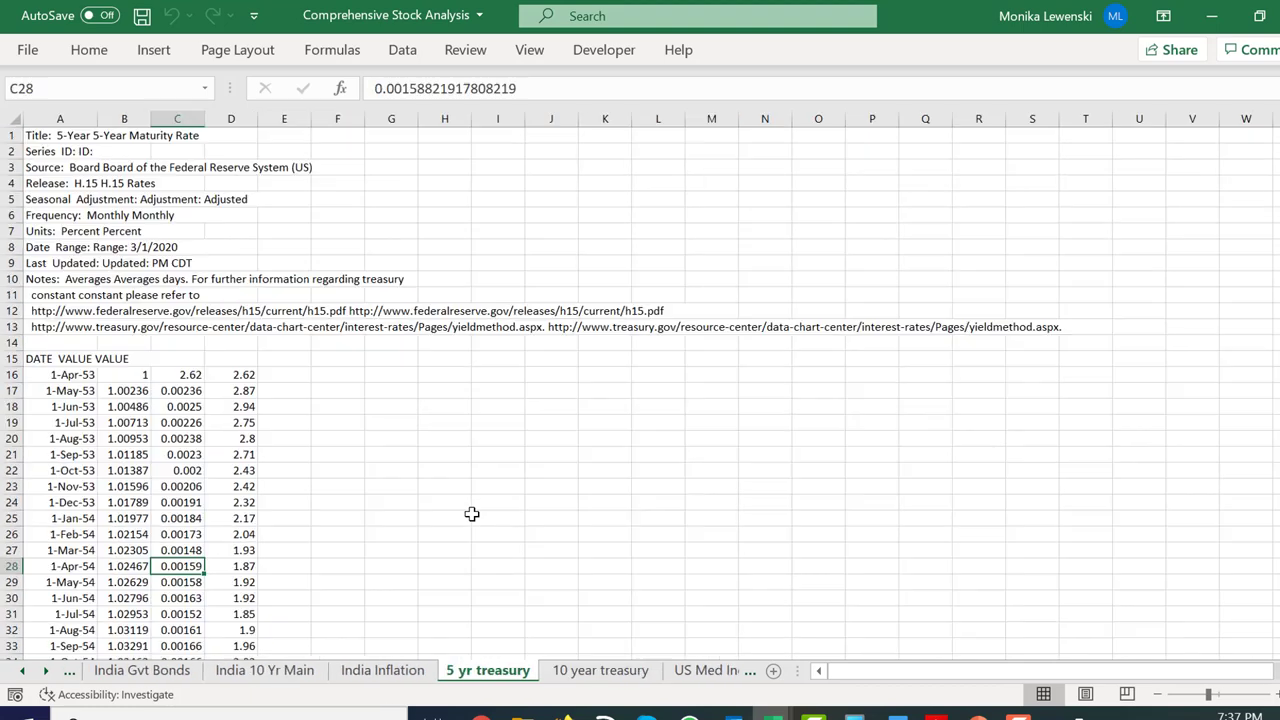
Inspect the 5-year treasury yield and monthly return for April 1954, then the cumulative index for June 1953.
key(Right)
key(Left)
key(Right)
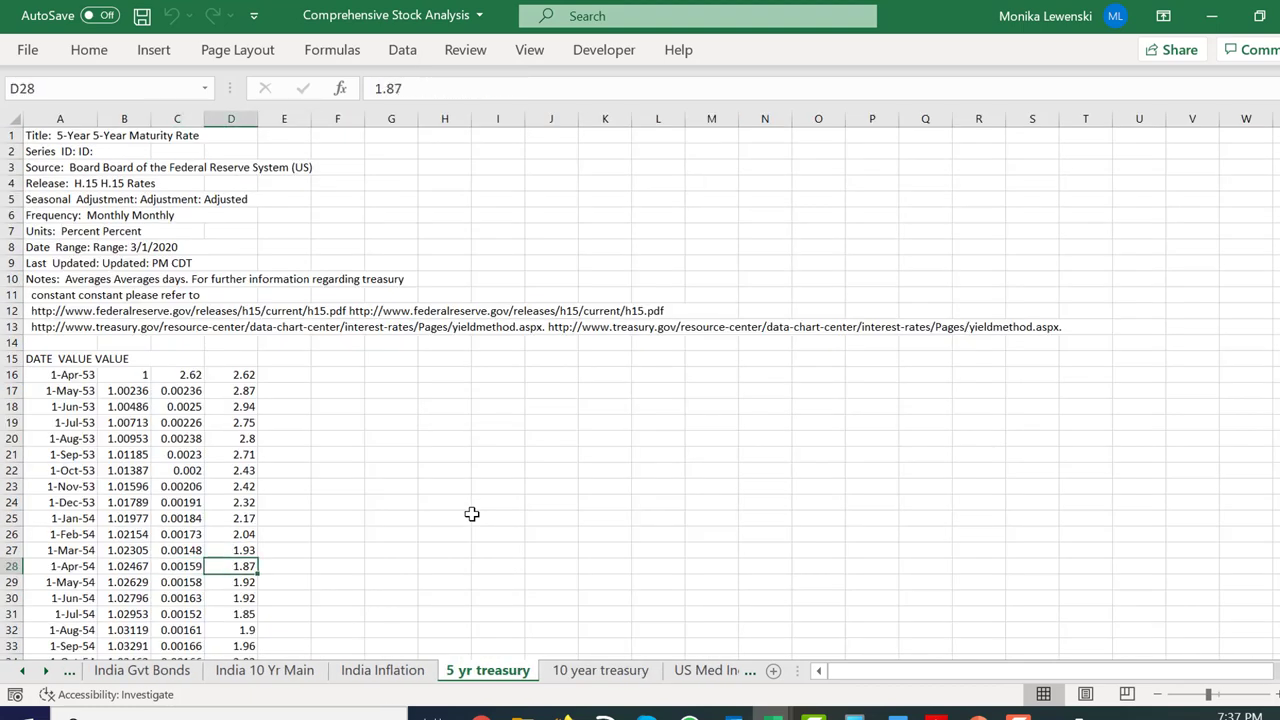
key(Up)
key(Up)
key(Up)
key(Up)
key(Up)
key(Up)
key(Up)
key(Up)
key(Up)
key(Up)
key(Left)
key(Left)
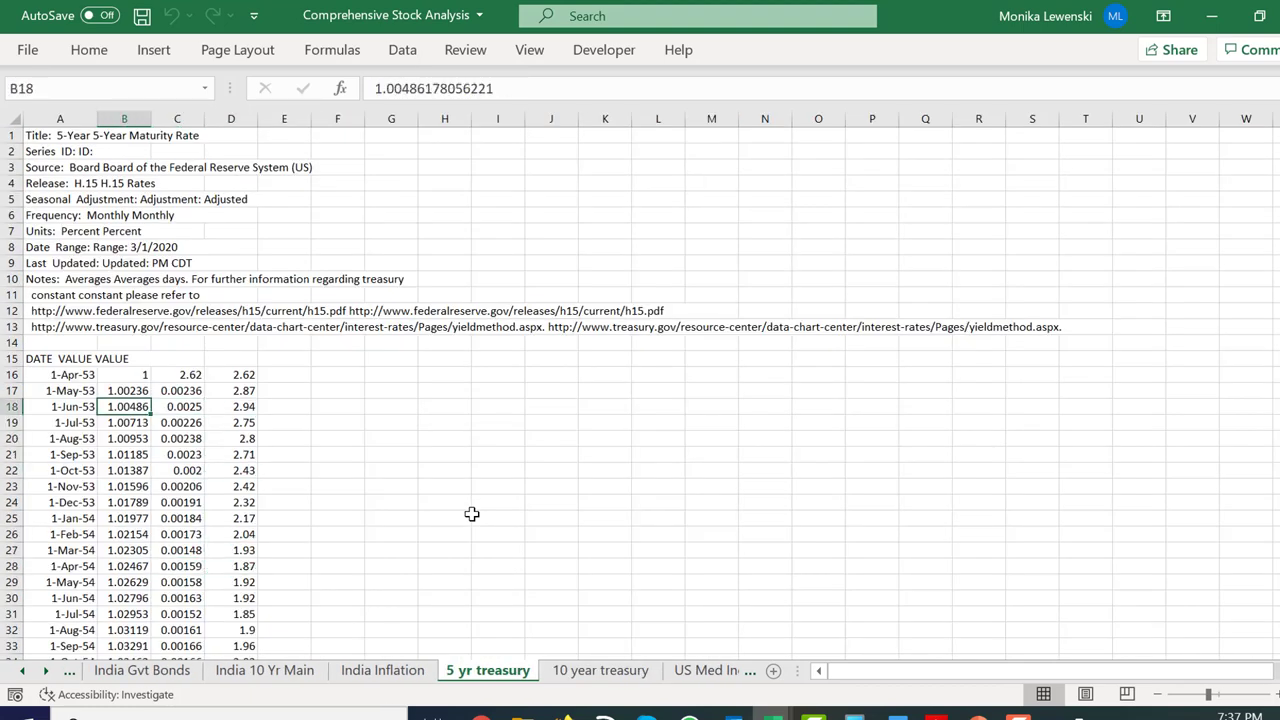
Compare the annual yield, monthly return and cumulative index columns in the June and May 1953 treasury rows.
key(Right)
key(Right)
key(Left)
key(Left)
key(Right)
key(Right)
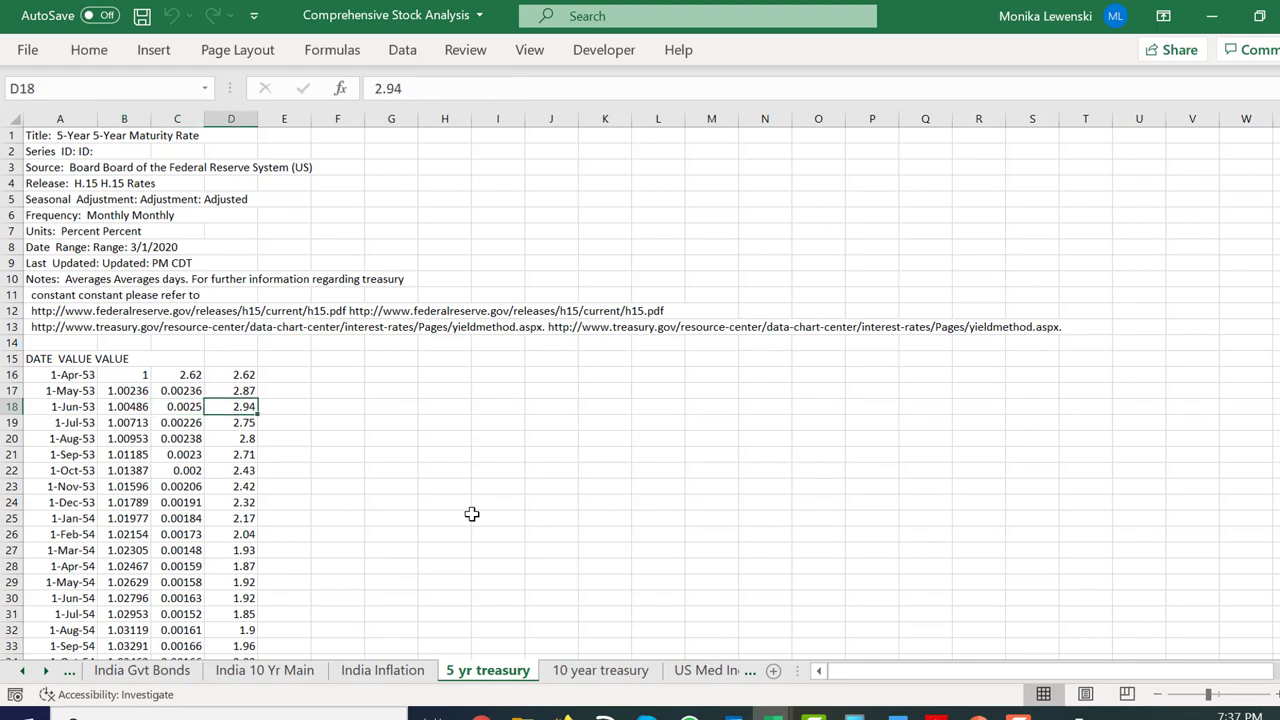
key(Up)
key(Left)
key(Left)
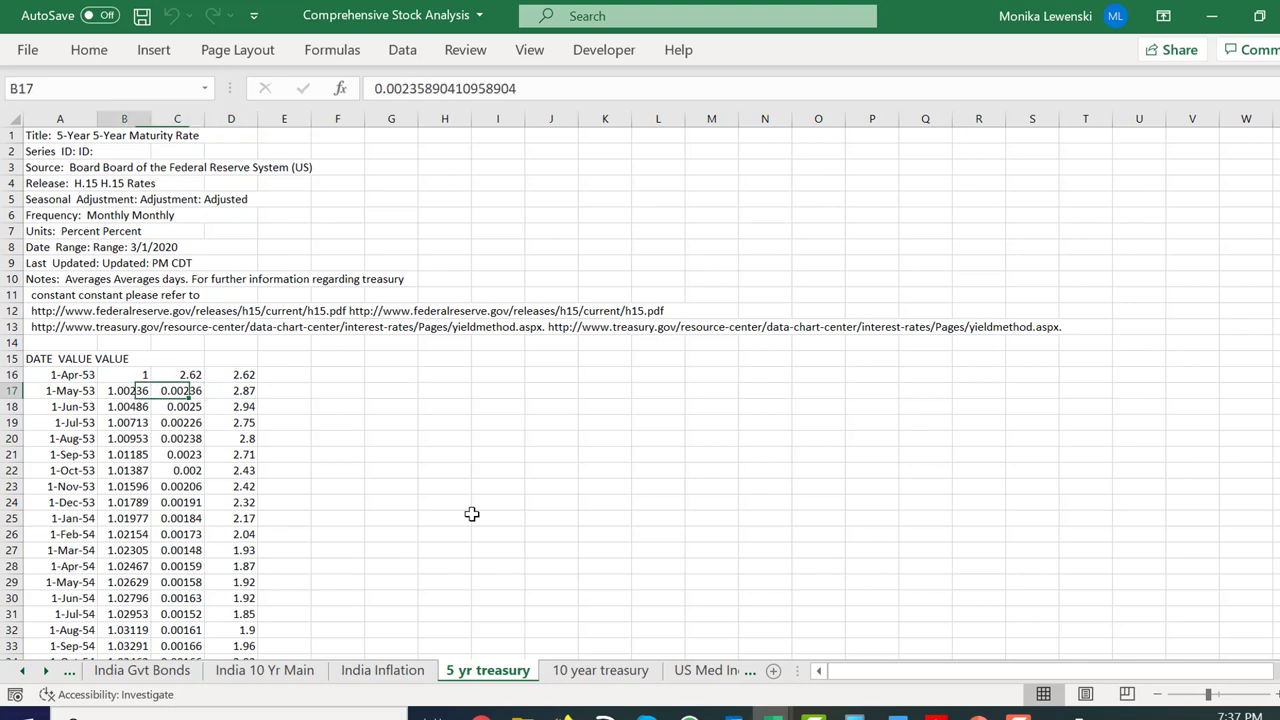
Compare the October 1953 treasury yield with its monthly return and cumulative index value.
key(Down)
key(Down)
key(Down)
key(Down)
key(Down)
key(Right)
key(Right)
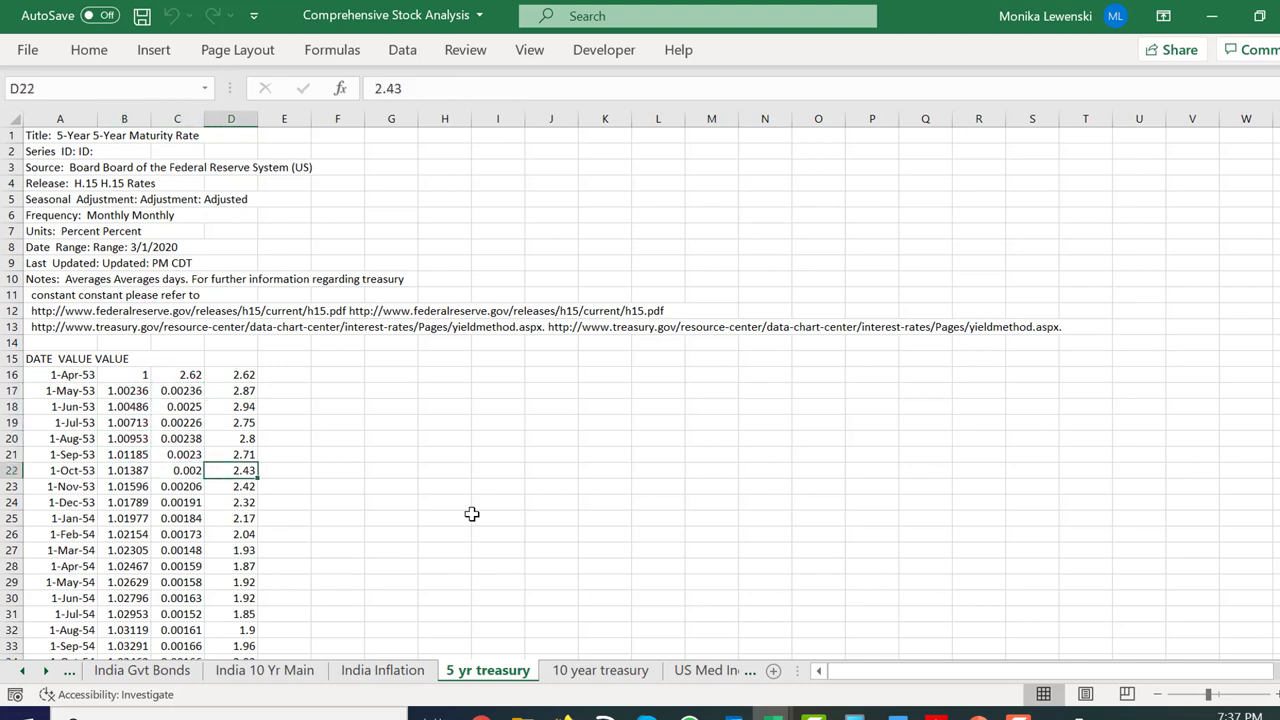
key(Left)
key(Right)
key(Left)
key(Right)
key(Left)
key(Left)
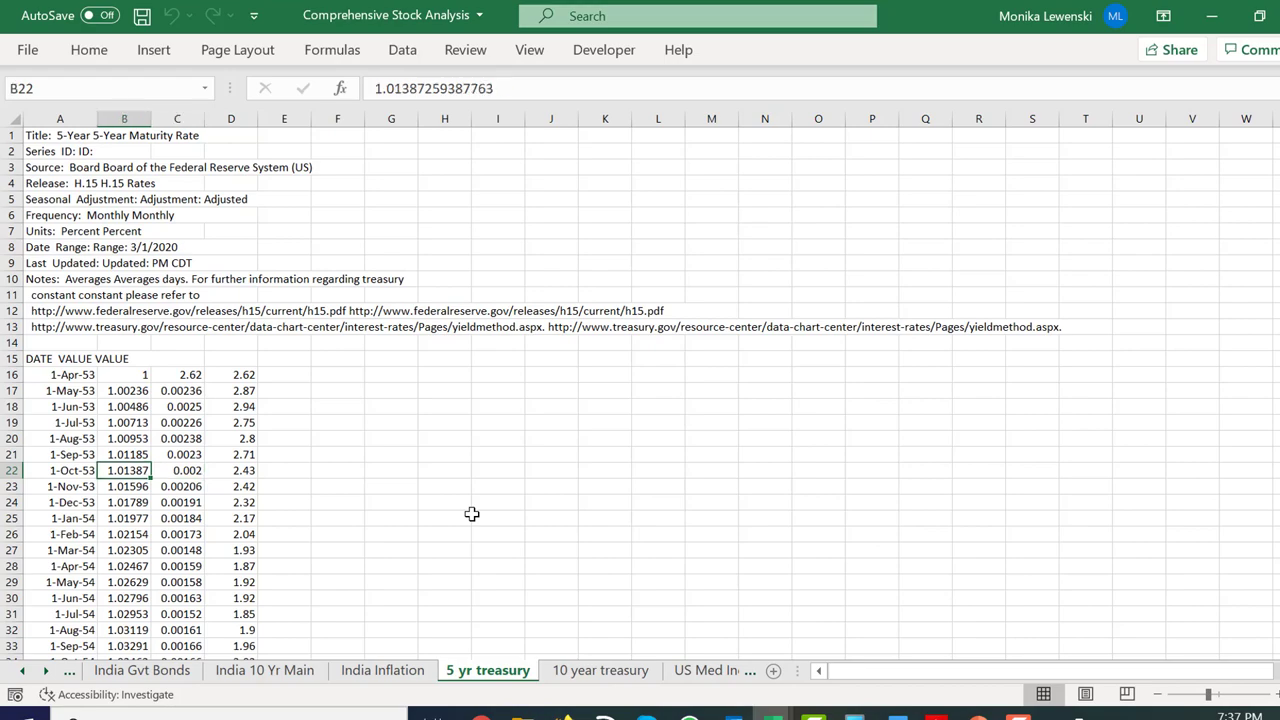
Examine the 5-year treasury index and yield history into the early 1960s, then return to the first rows.
key(Page_Down)
key(Page_Down)
key(Page_Down)
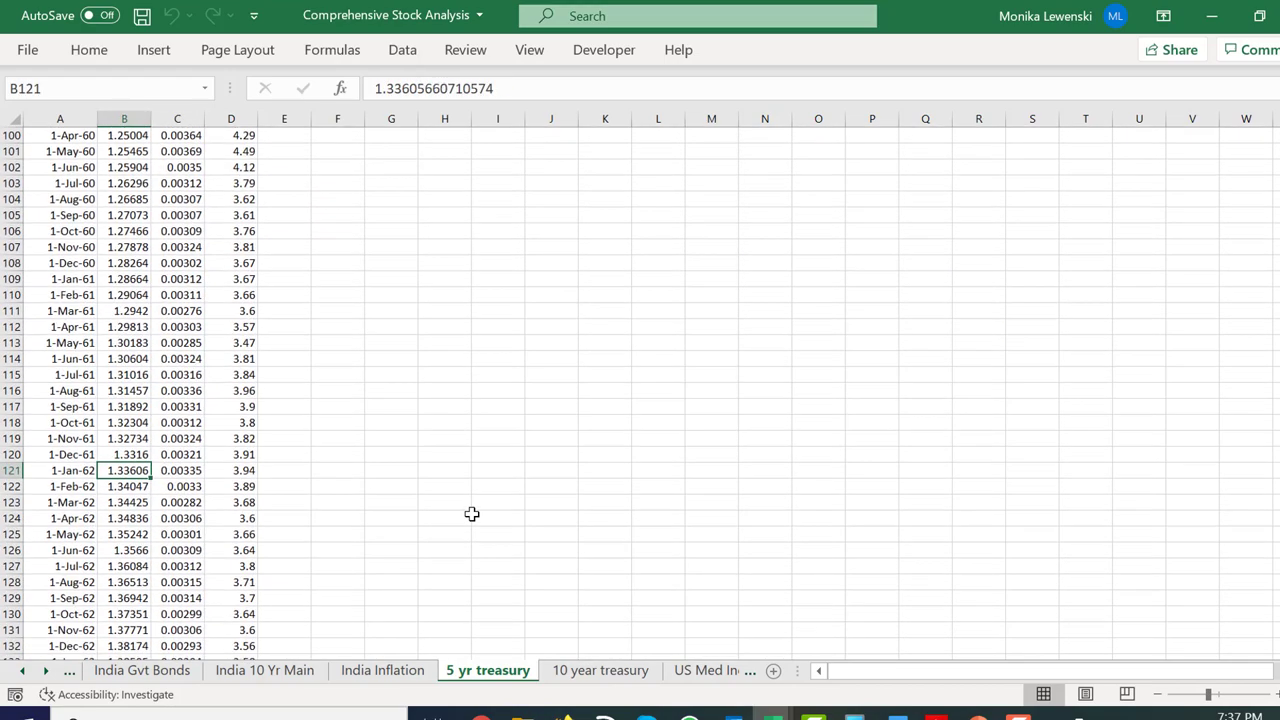
key(Page_Down)
key(Page_Up)
key(Page_Up)
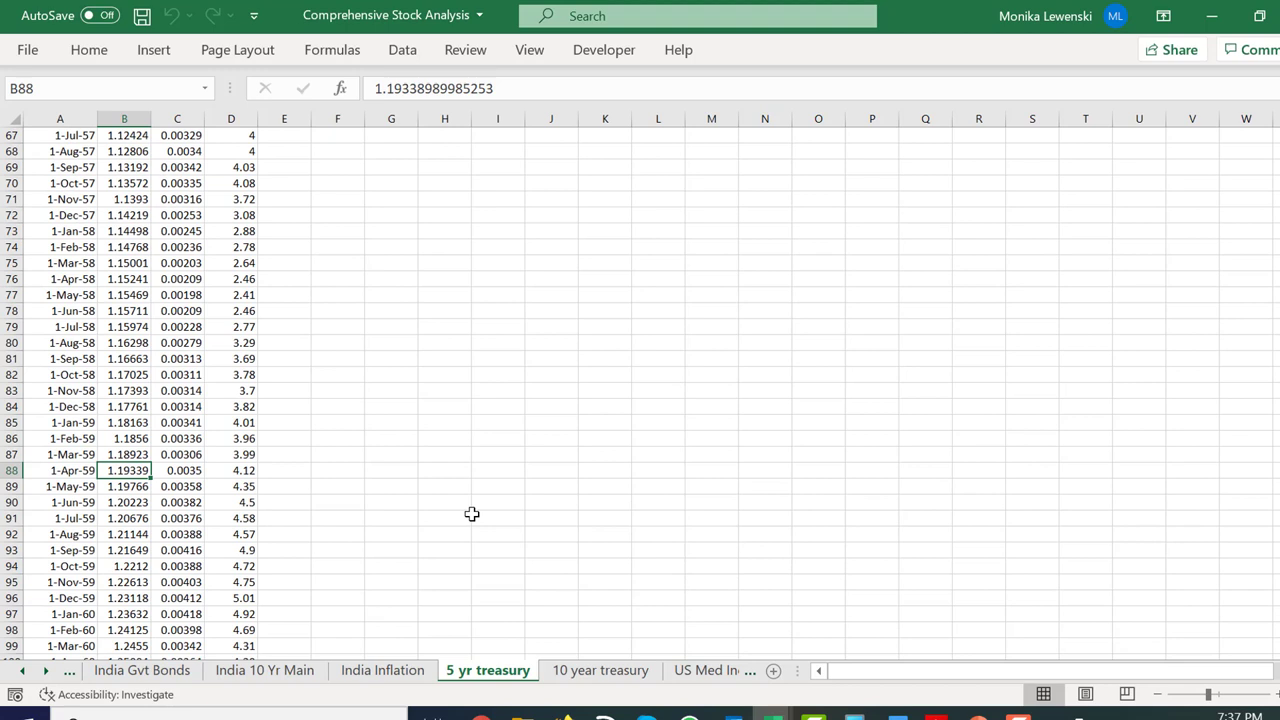
key(Right)
key(Right)
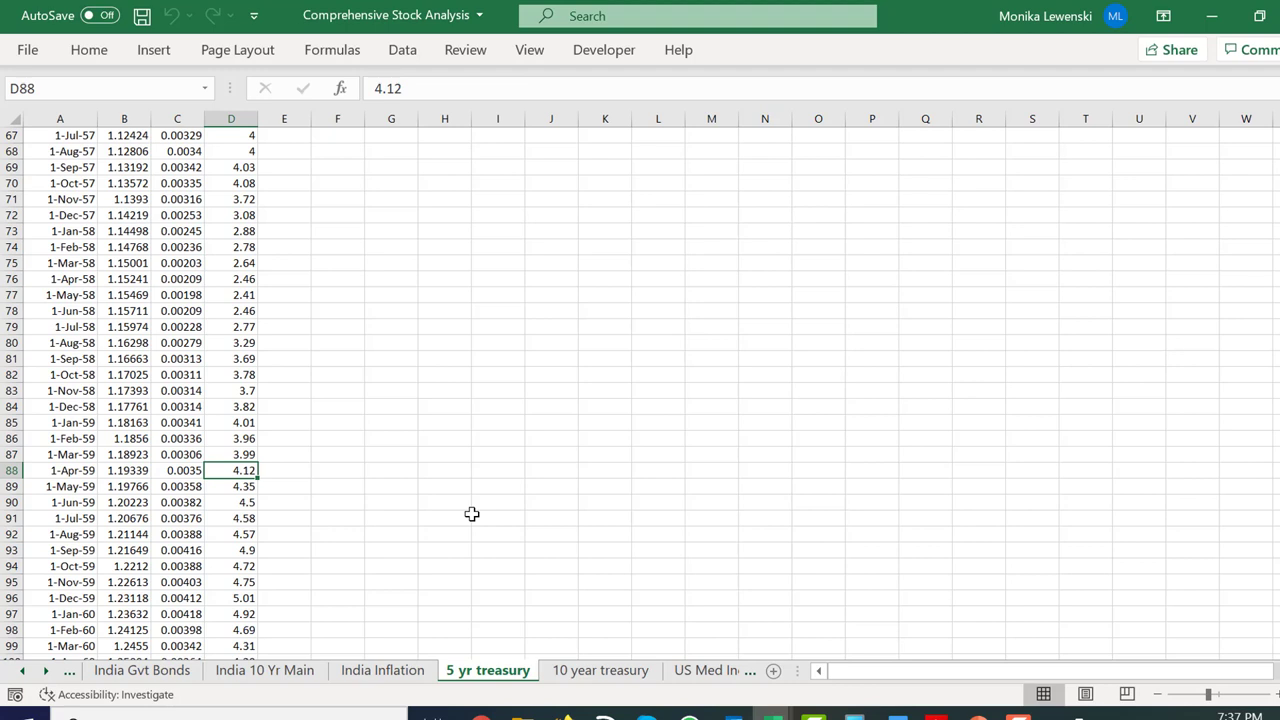
key(Page_Up)
key(Page_Up)
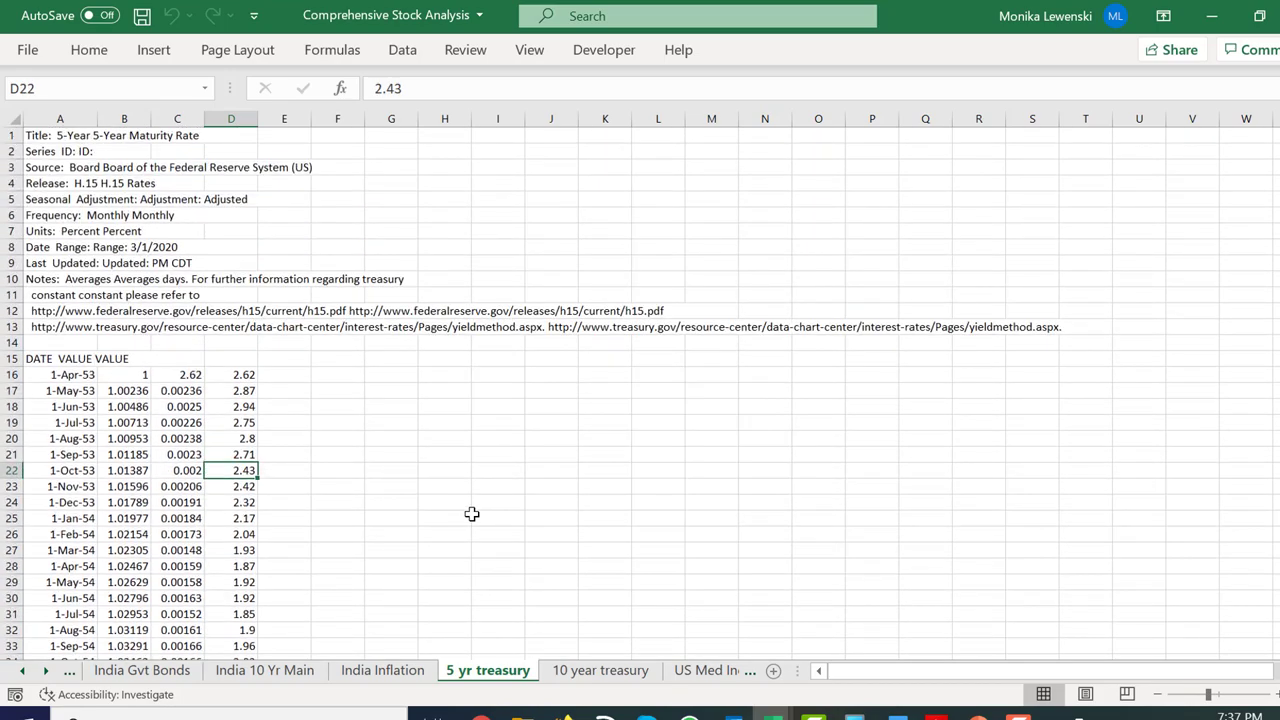
Look through the treasury, median income, corporate profit and inflation sheets up to CPI US Index.
key(ctrl+Page_Down)
key(ctrl+Page_Down)
key(ctrl+Page_Down)
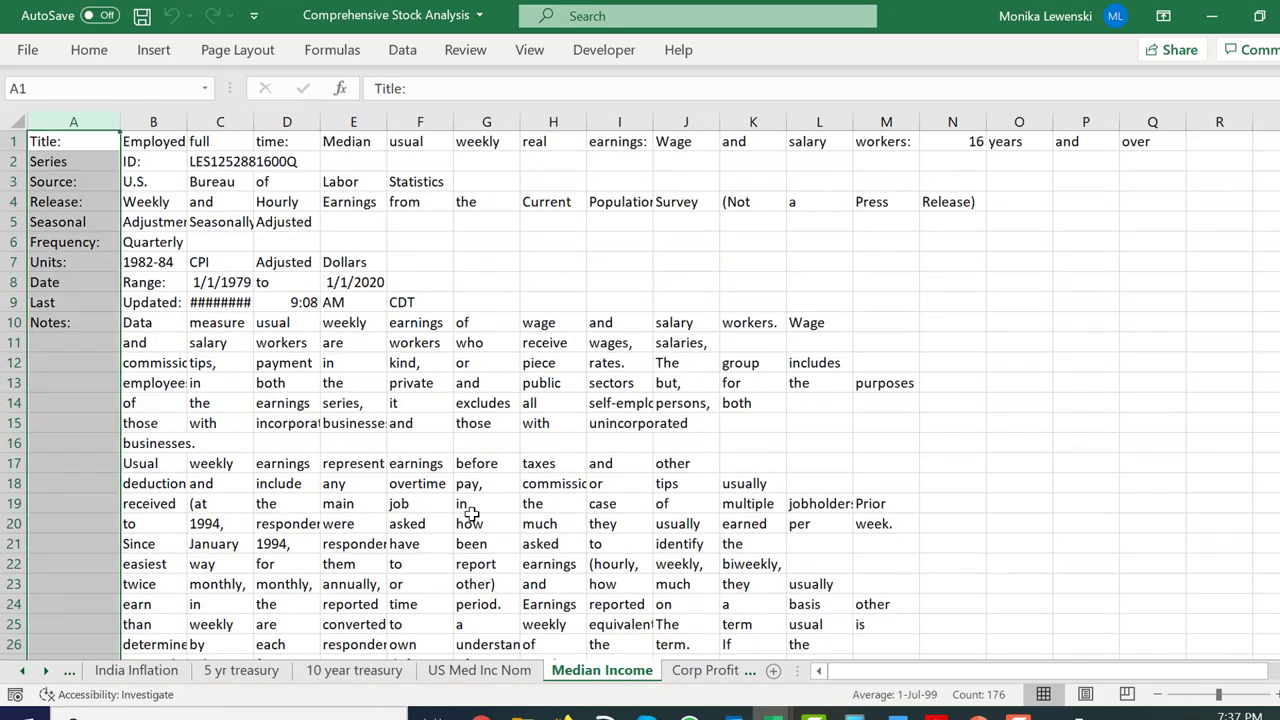
key(ctrl+Page_Down)
key(ctrl+Page_Up)
key(ctrl+Page_Down)
key(ctrl+Page_Down)
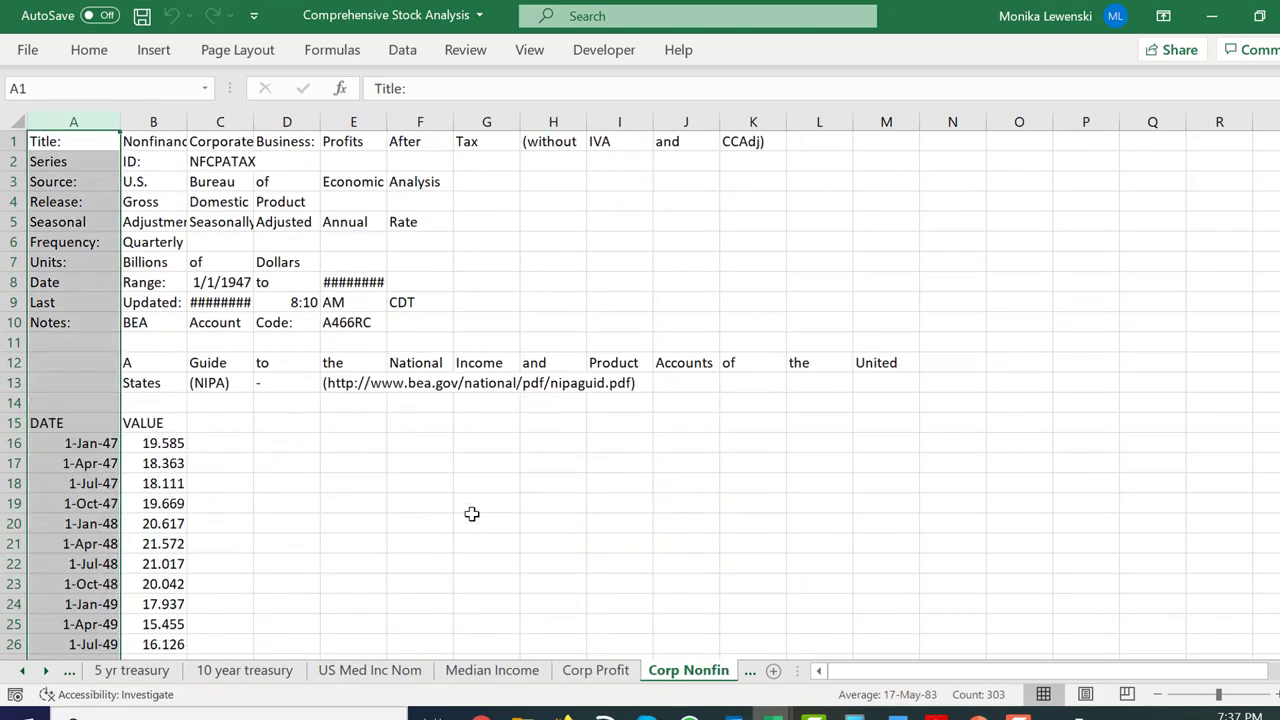
key(ctrl+Page_Down)
key(ctrl+Page_Down)
key(ctrl+Page_Down)
key(ctrl+Page_Down)
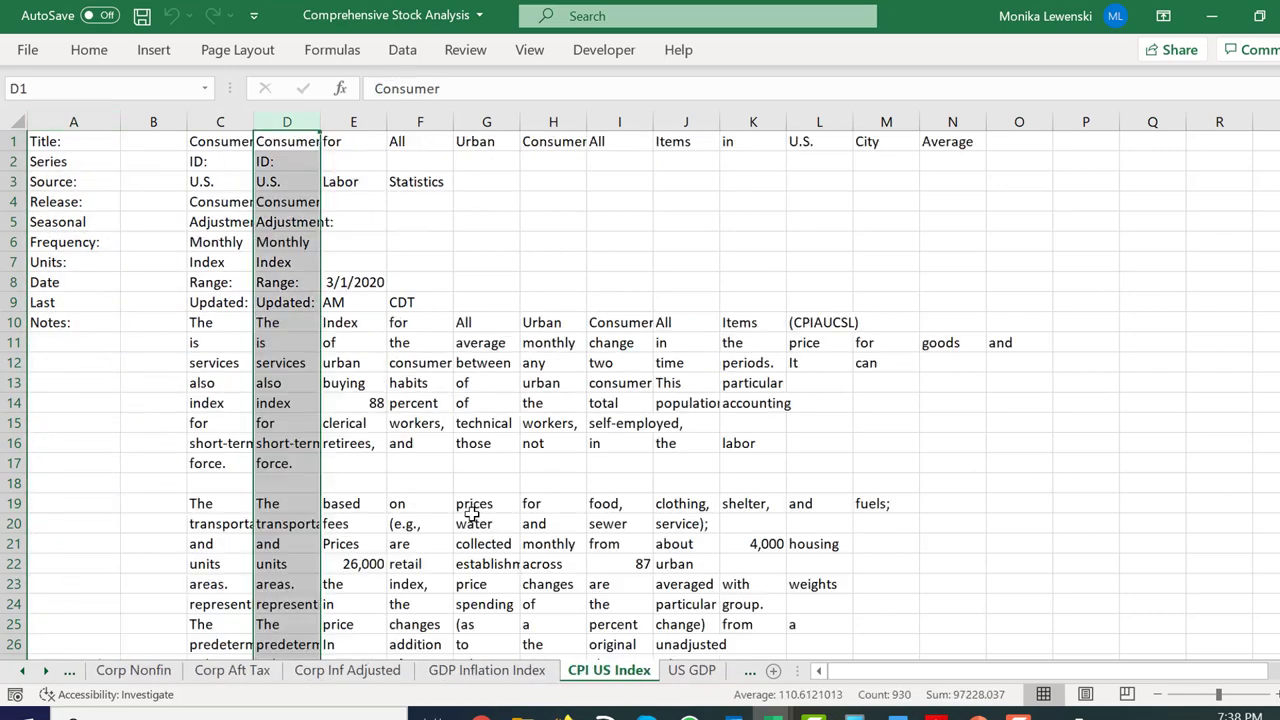
Check the CPI US Index sheet against its neighbouring sheets and move to US GDP.
key(ctrl+Page_Down)
key(ctrl+Page_Up)
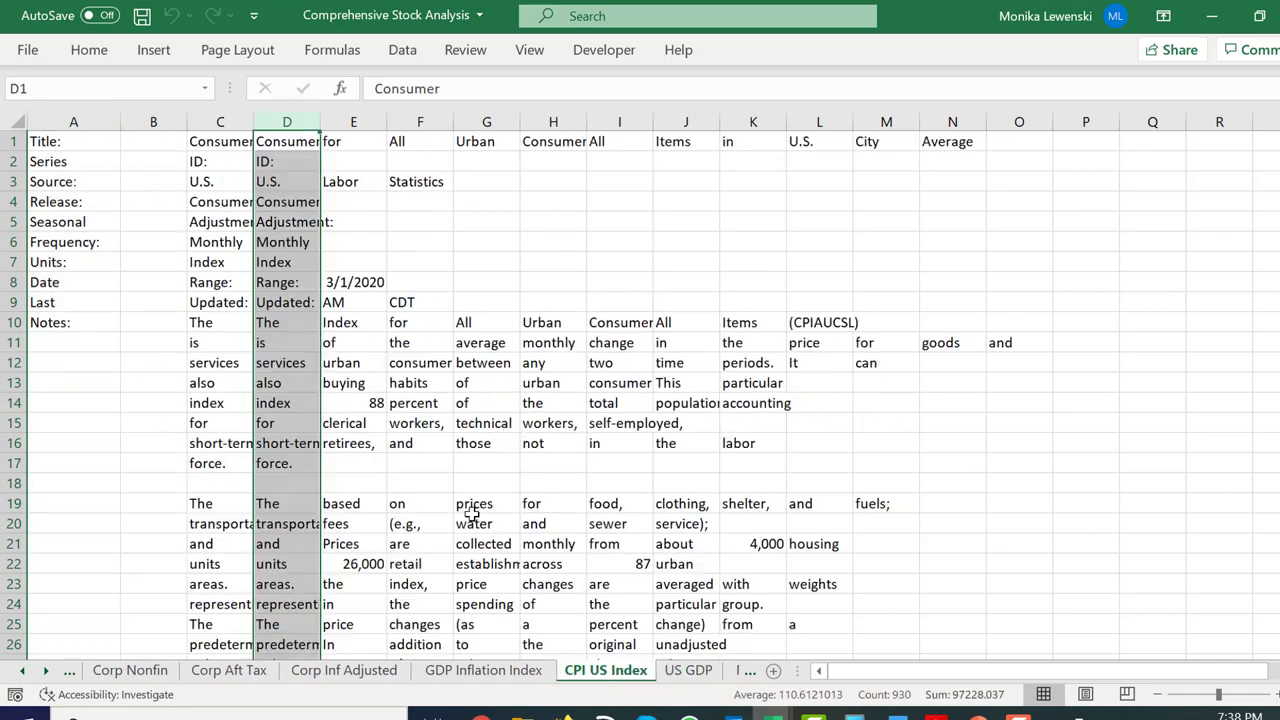
key(ctrl+Page_Up)
key(ctrl+Page_Down)
key(ctrl+Page_Down)
key(ctrl+Page_Up)
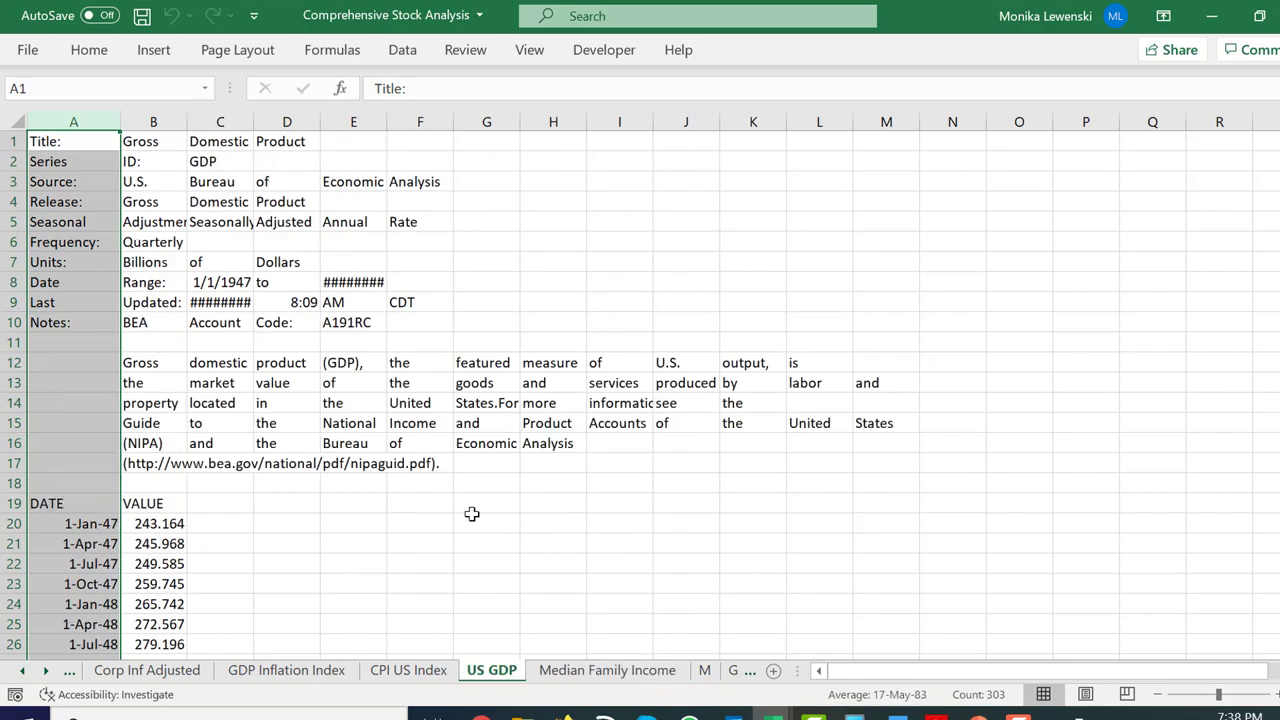
Look through the individual company stock sheets, including AMZN, and go back to Median Family Income.
key(ctrl+Page_Down)
key(ctrl+Page_Down)
key(ctrl+Page_Down)
key(ctrl+Page_Down)
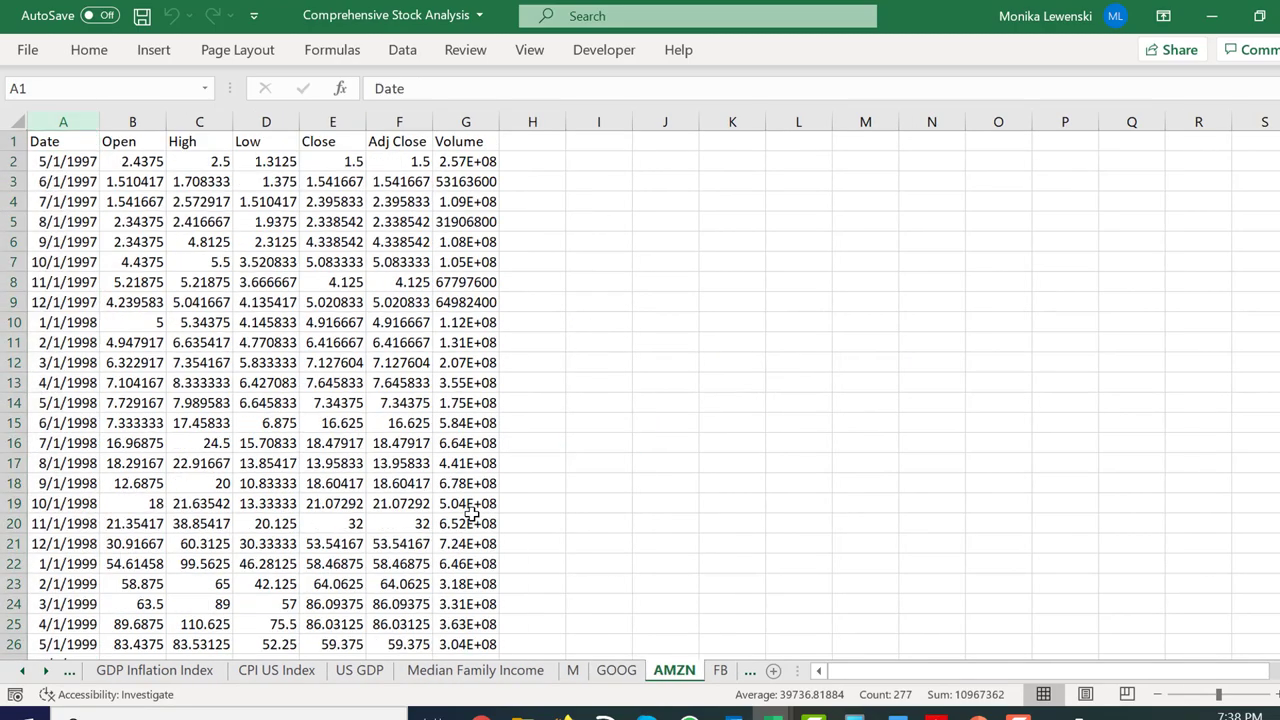
key(ctrl+Page_Down)
key(ctrl+Page_Down)
key(ctrl+Page_Up)
key(ctrl+Page_Up)
key(ctrl+Page_Up)
key(ctrl+Page_Up)
key(ctrl+Page_Up)
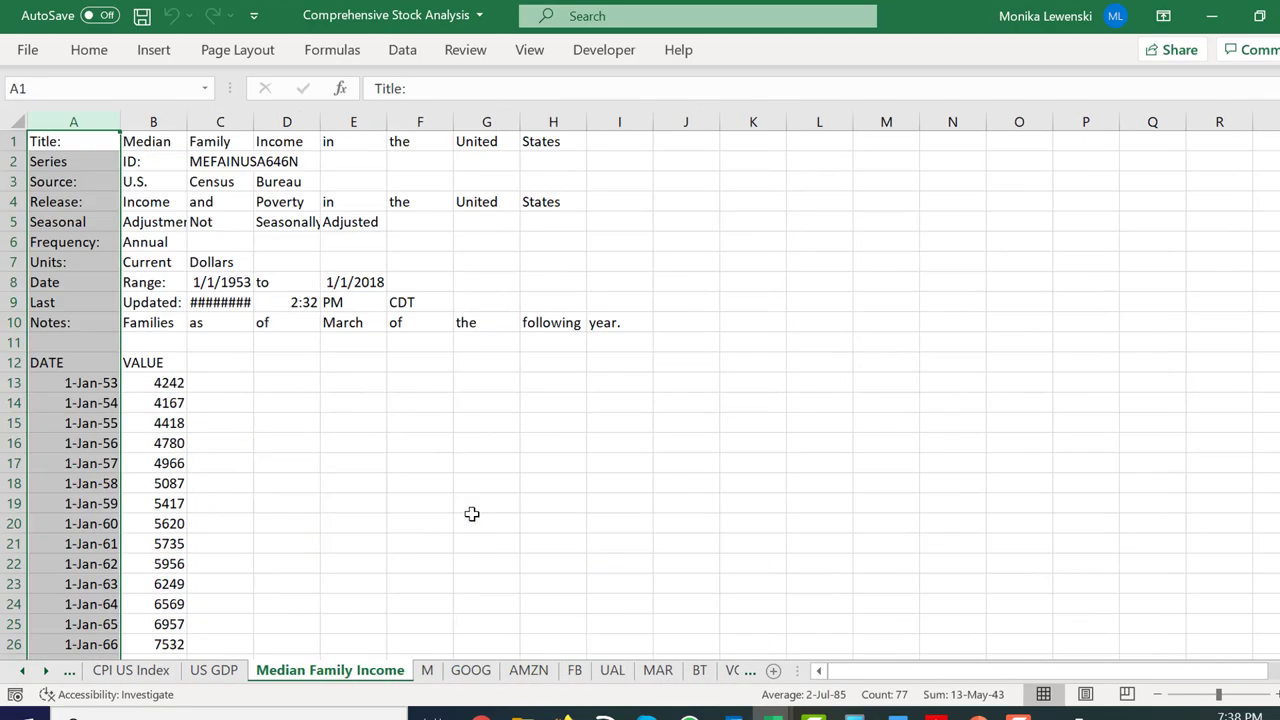
Return to the US GDP sheet and consolidate its split description and notes text into column A.
key(ctrl+Page_Up)
key(Down)
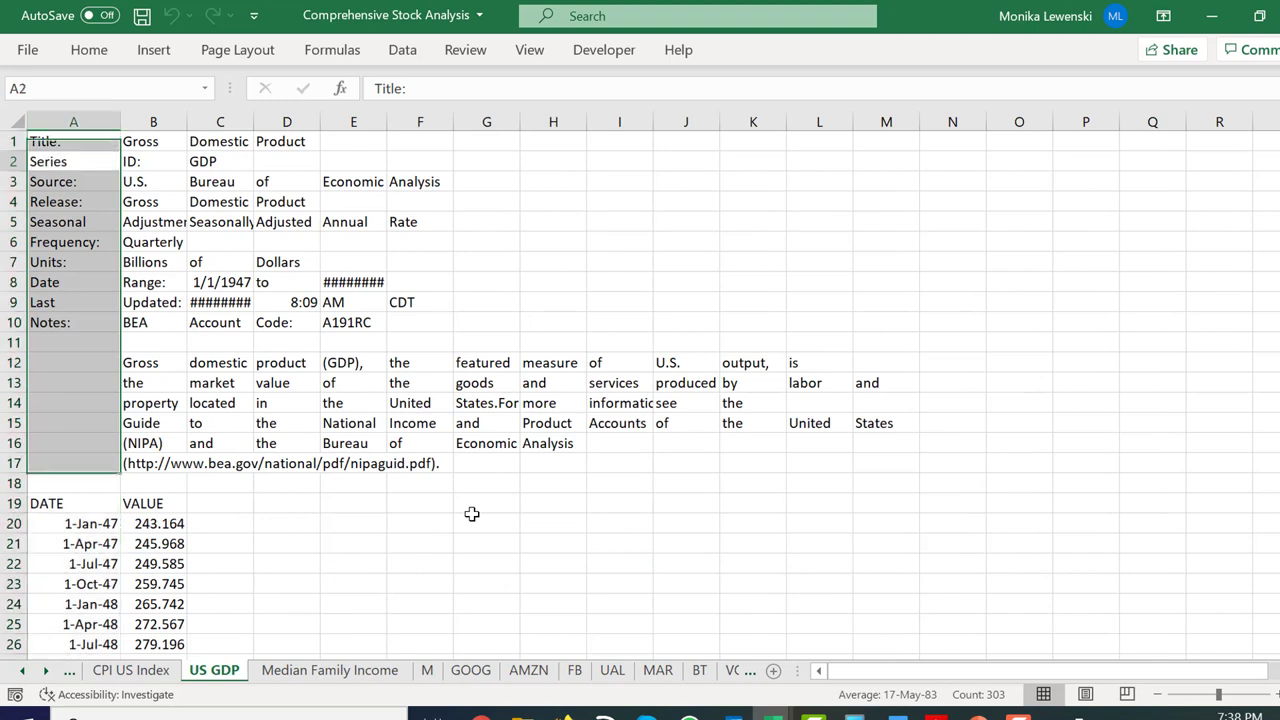
key(Up)
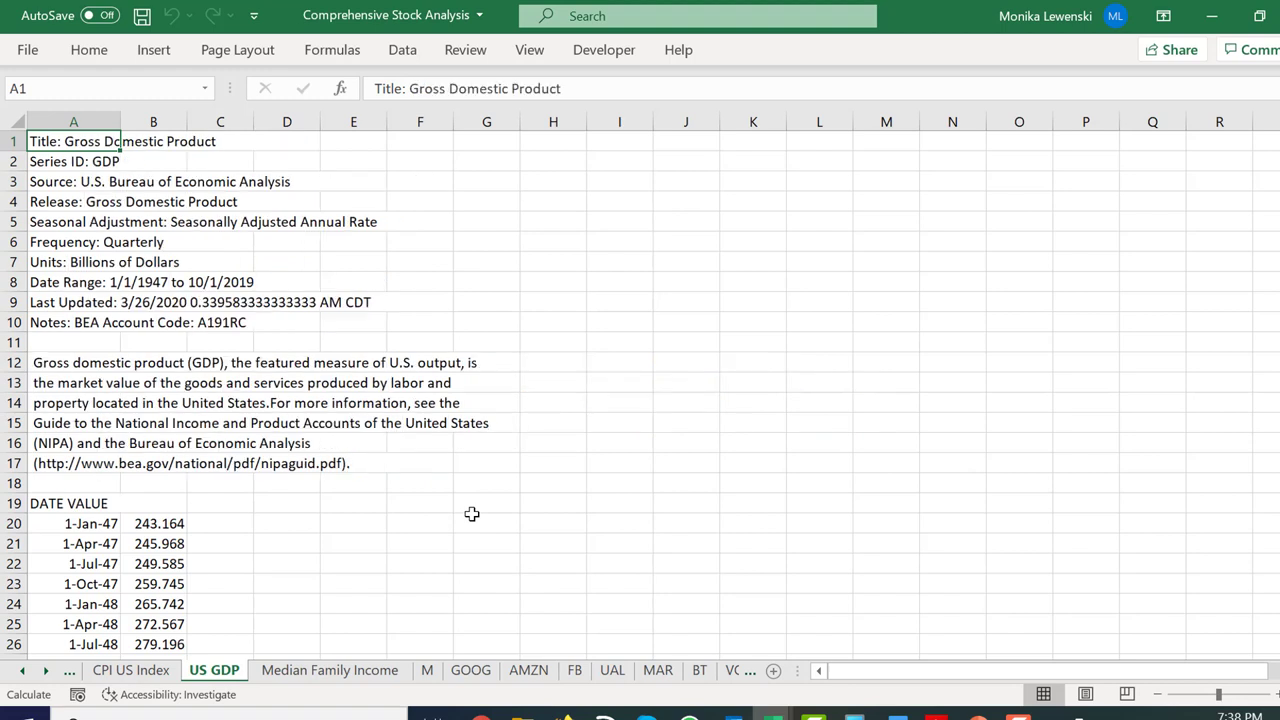
Read through the US GDP sheet's reformatted title, source, units, date range and notes lines in column A.
click(349, 345)
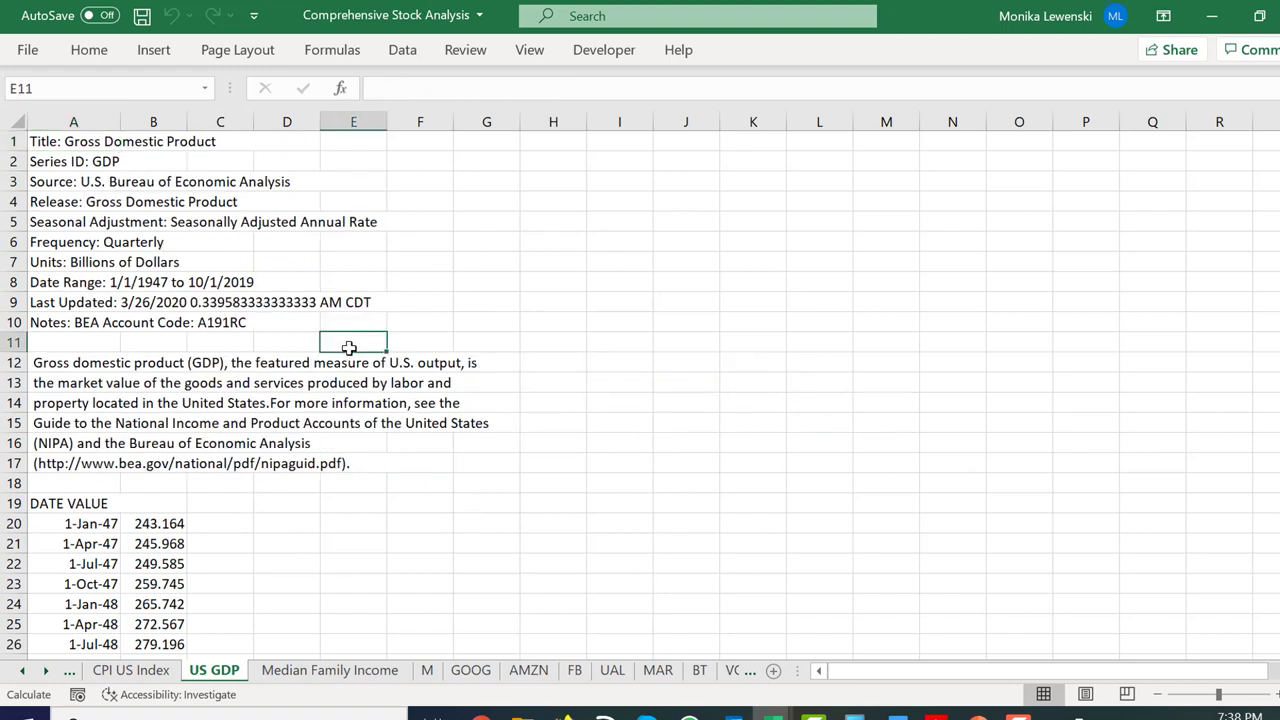
key(Up)
key(Up)
key(Up)
key(Left)
key(Left)
key(Left)
key(Left)
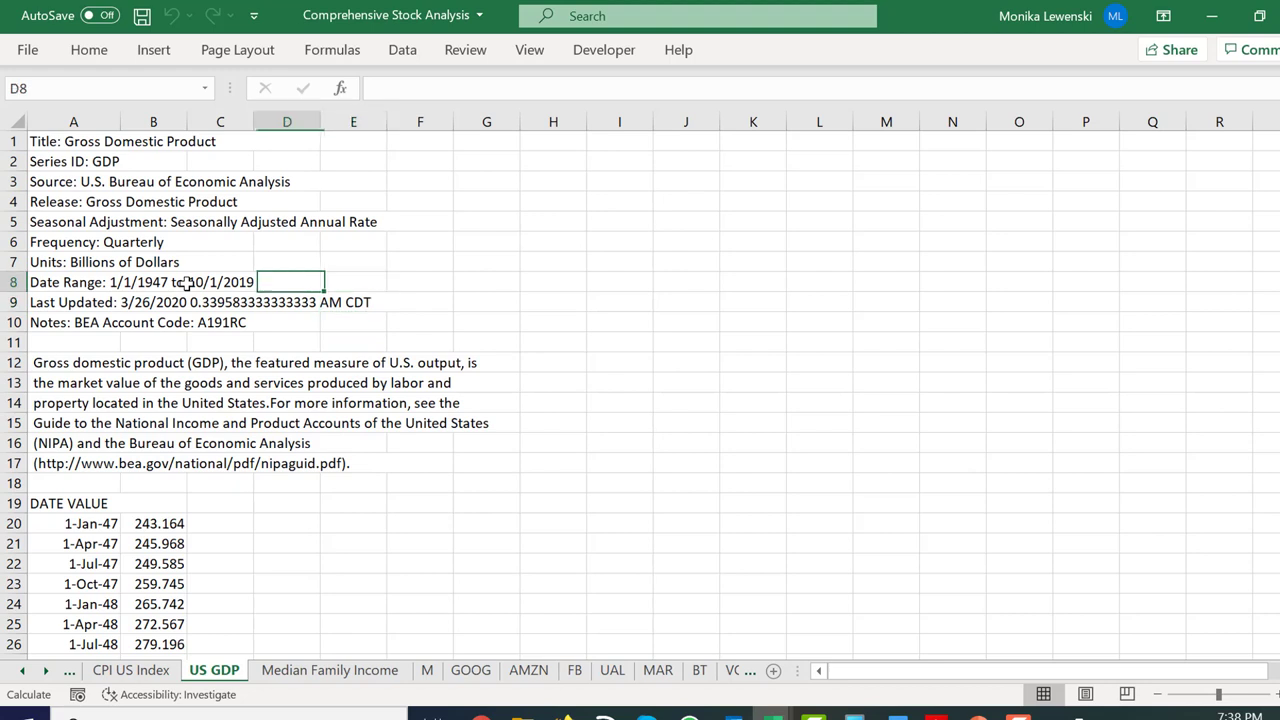
key(Down)
key(Down)
key(Down)
key(Down)
key(Down)
key(Down)
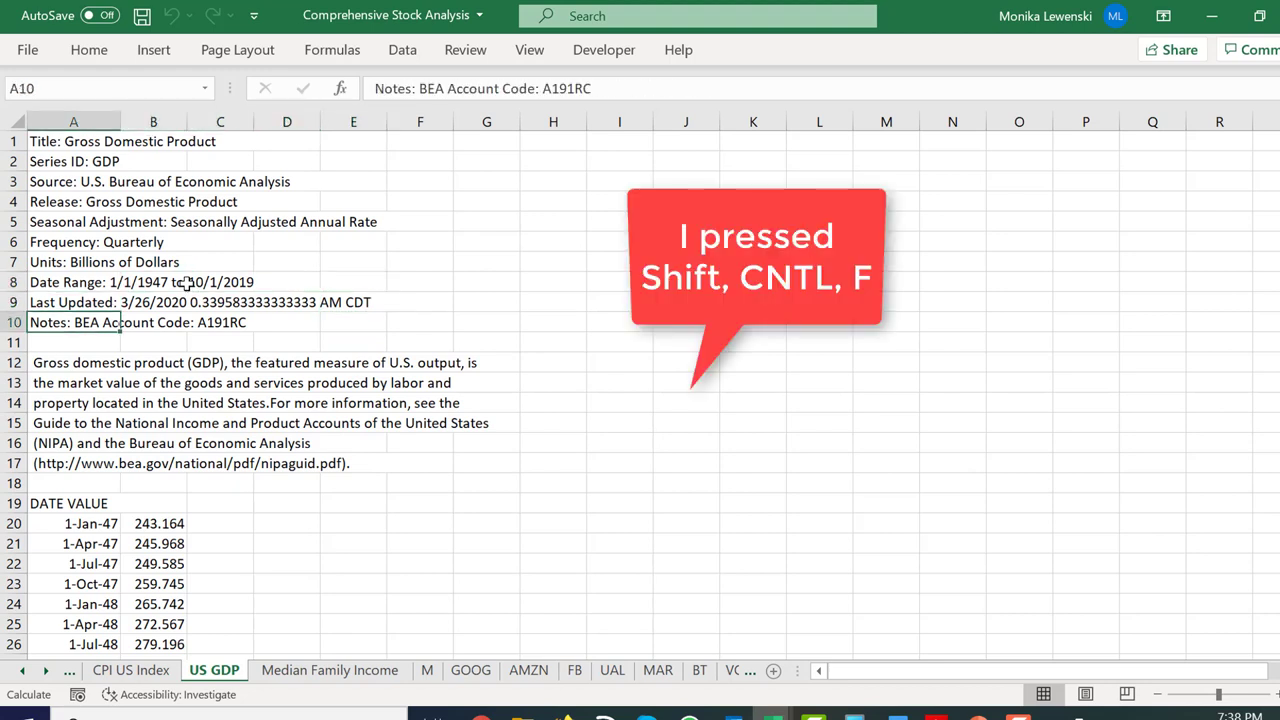
key(Down)
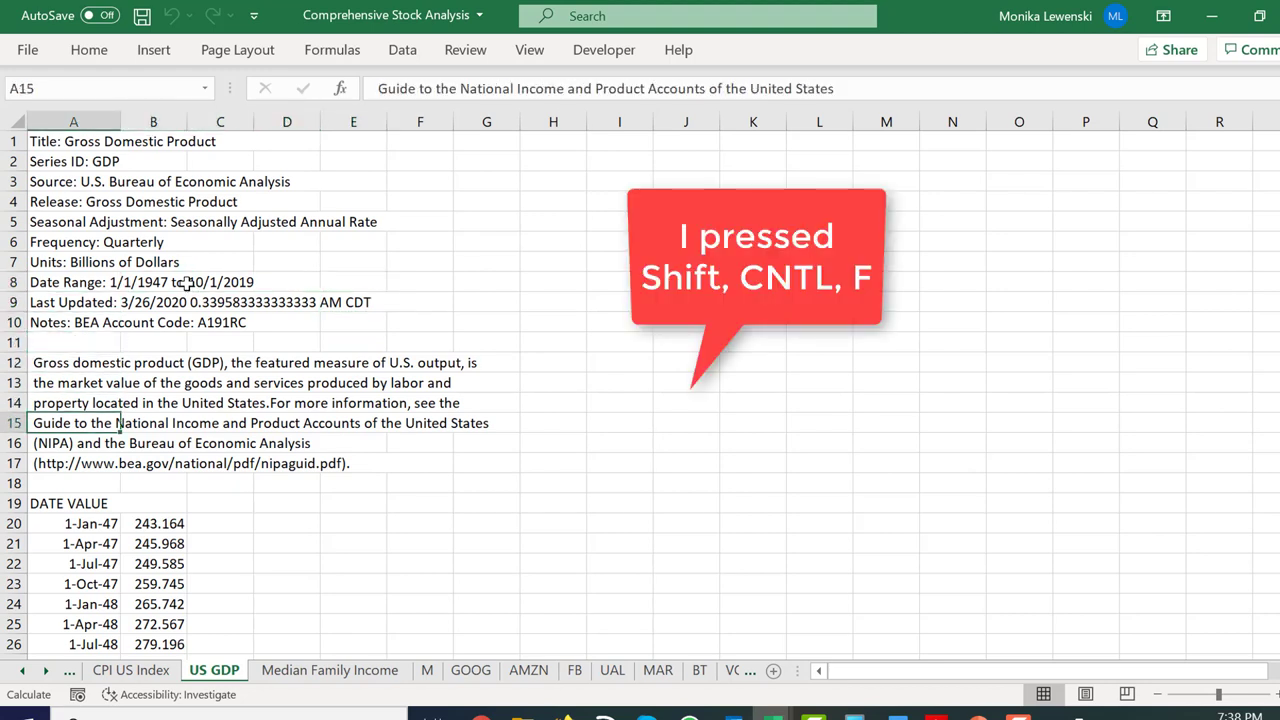
key(Down)
key(Up)
key(Up)
key(Down)
key(Down)
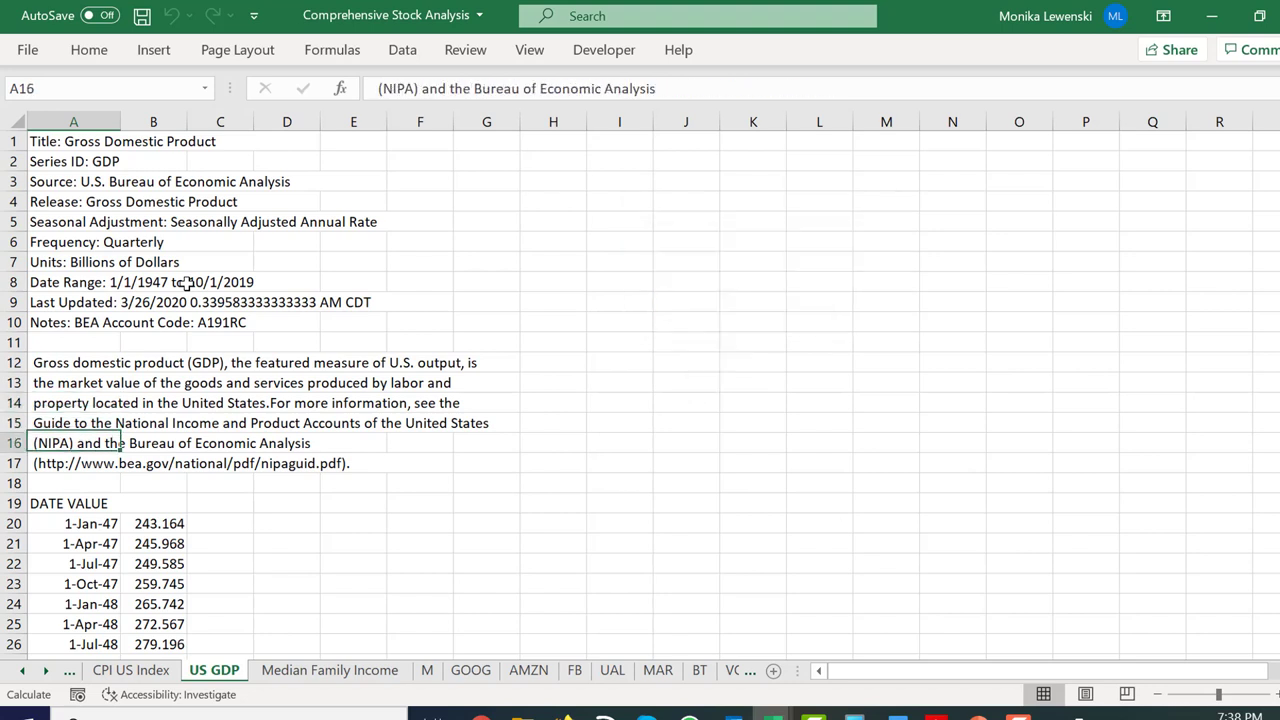
key(Down)
key(Up)
key(Up)
key(Up)
key(Up)
key(Up)
key(Up)
key(Up)
key(Up)
key(Up)
key(Up)
key(Up)
key(Up)
key(Up)
key(Up)
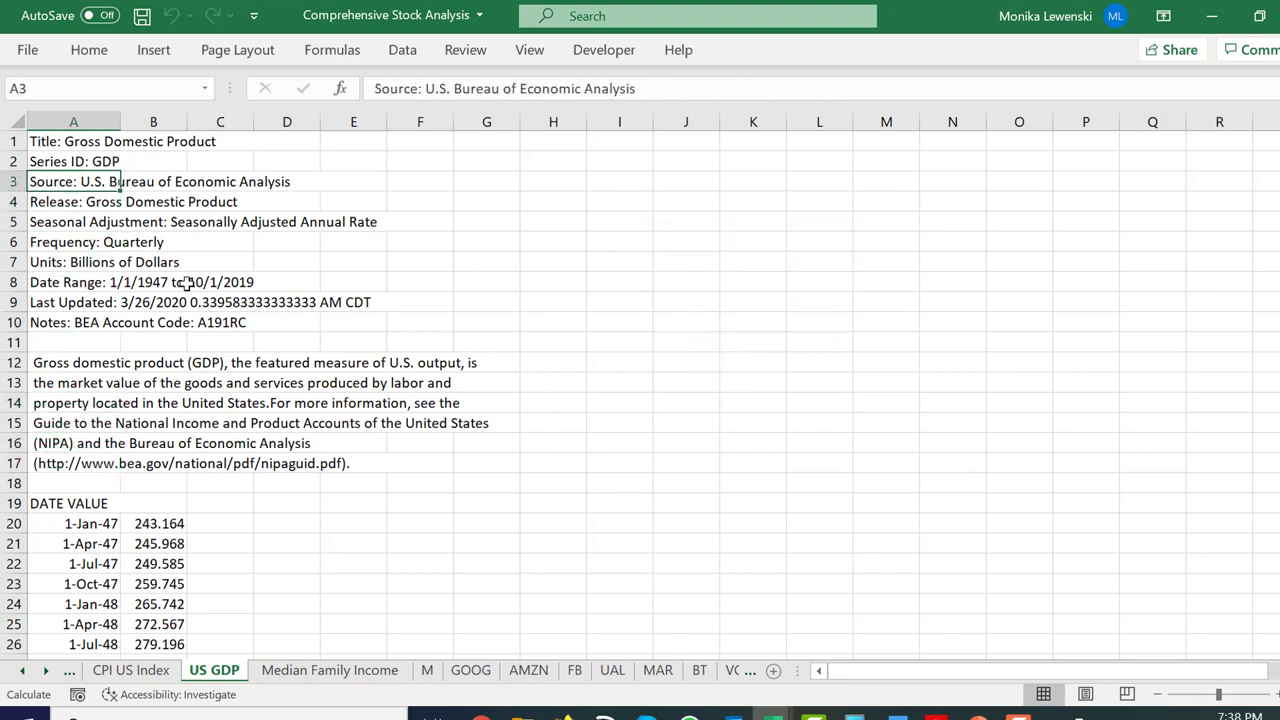
key(Up)
key(Up)
key(Down)
key(Down)
key(Down)
key(Down)
key(Down)
key(Down)
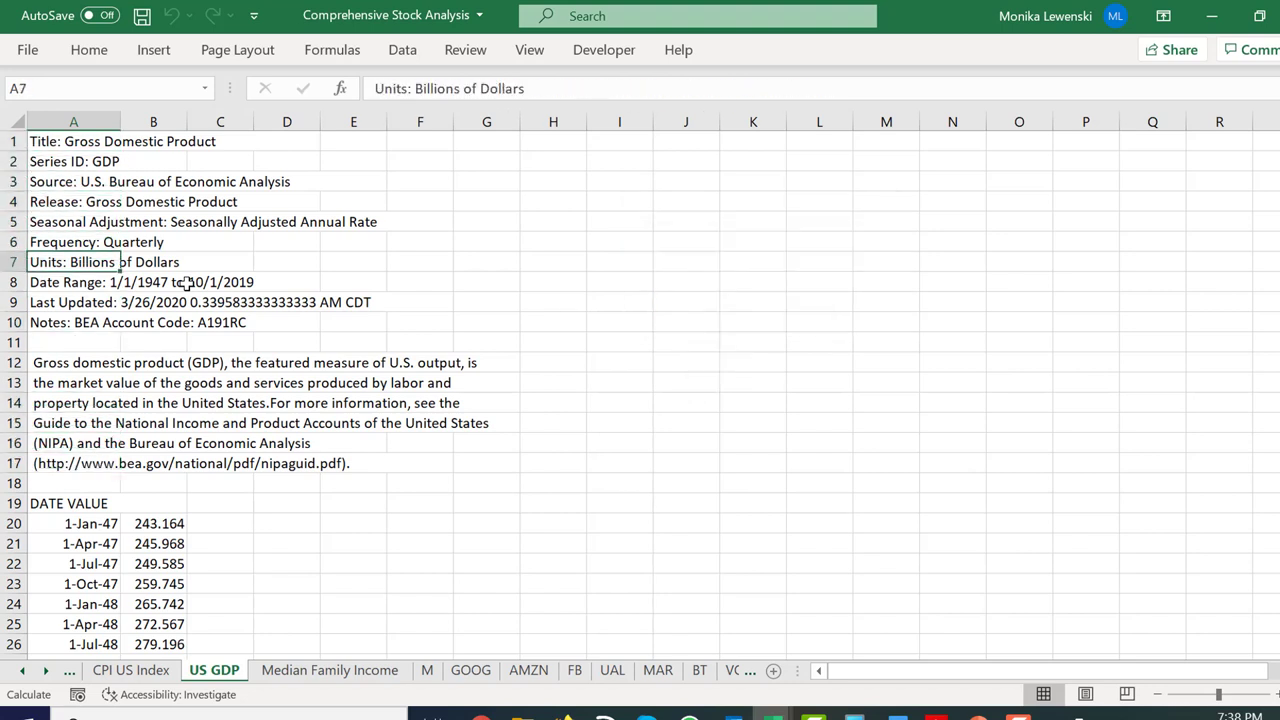
key(Down)
key(Down)
key(Down)
key(Down)
key(Down)
key(Down)
key(Down)
key(Down)
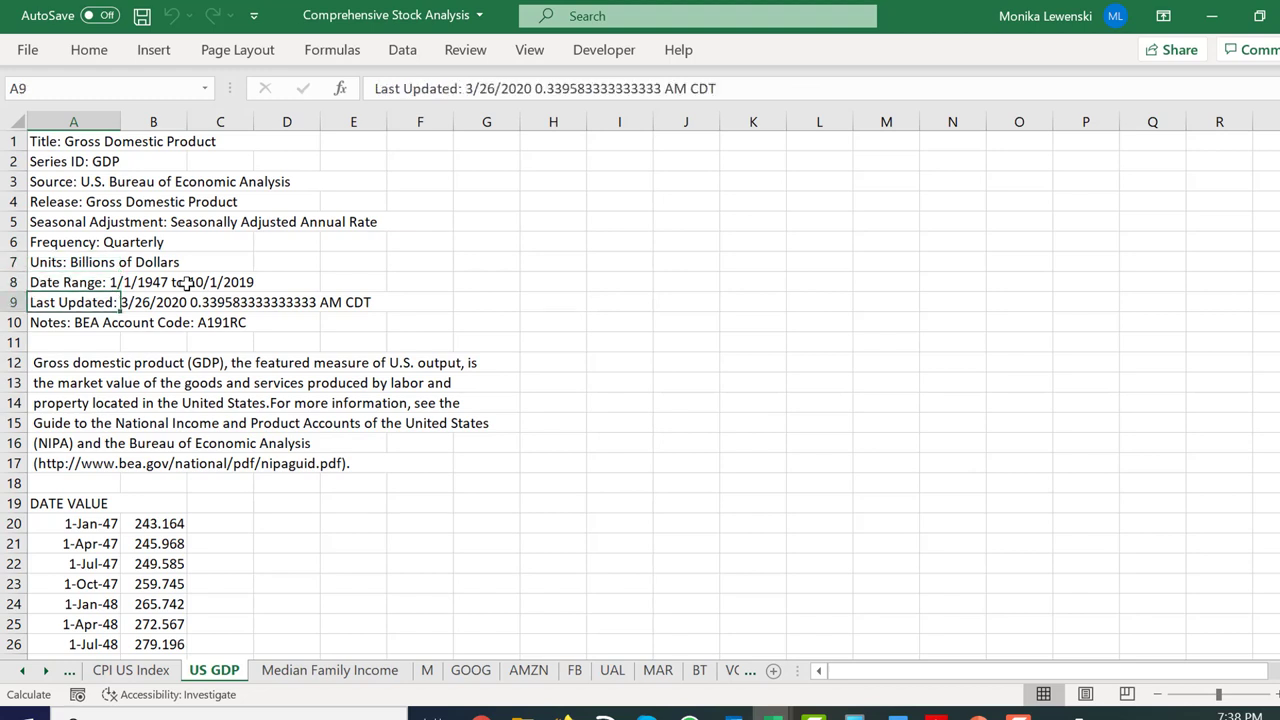
key(Down)
key(Down)
key(Down)
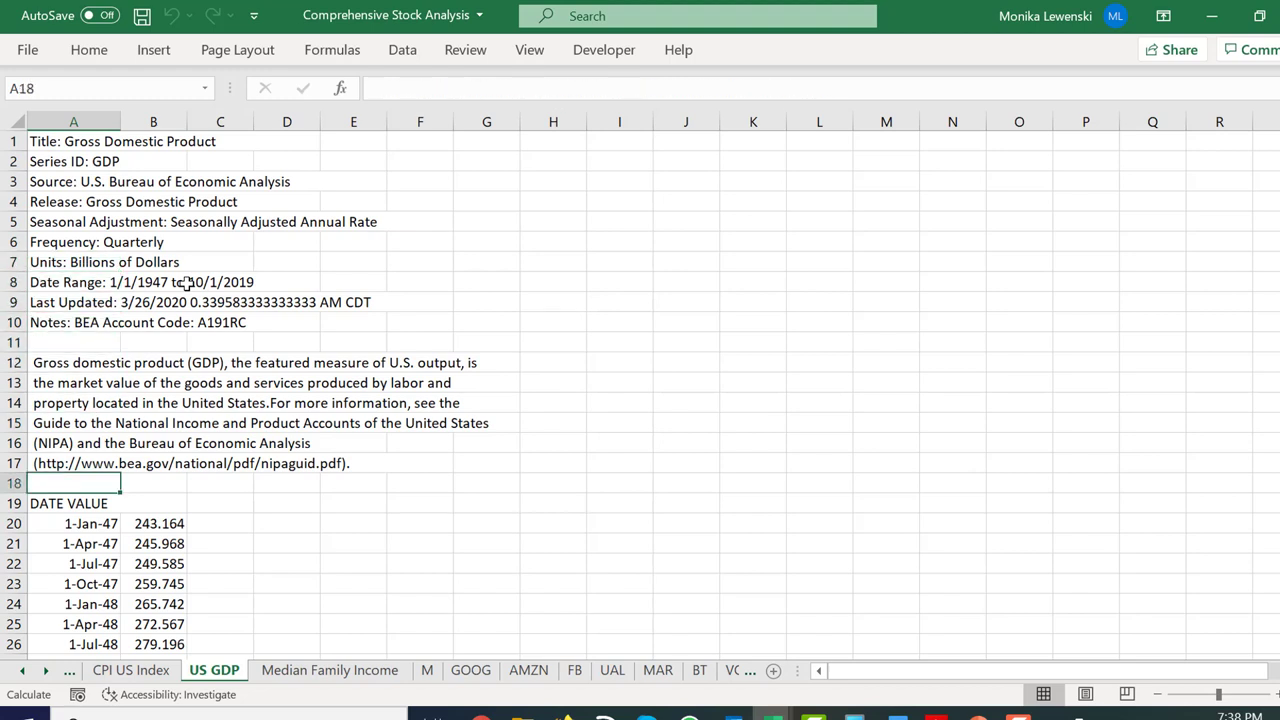
key(Down)
key(Up)
key(Up)
key(Up)
key(Up)
key(Up)
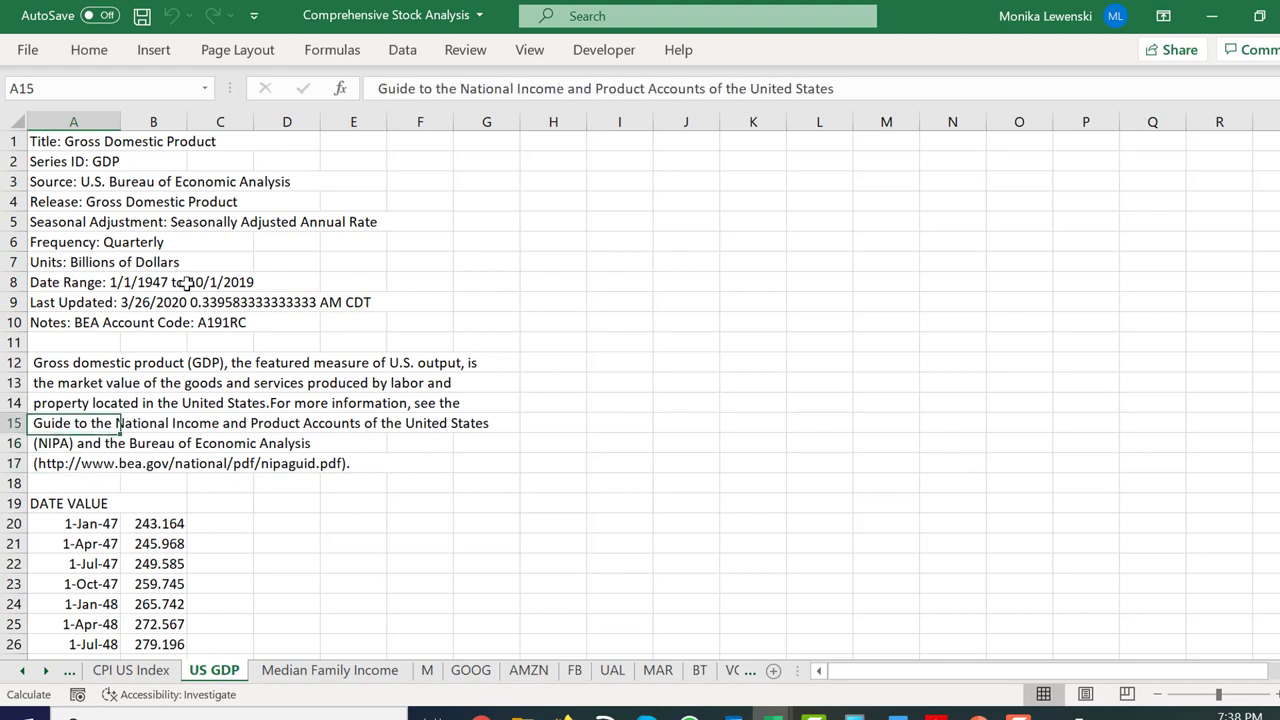
key(Up)
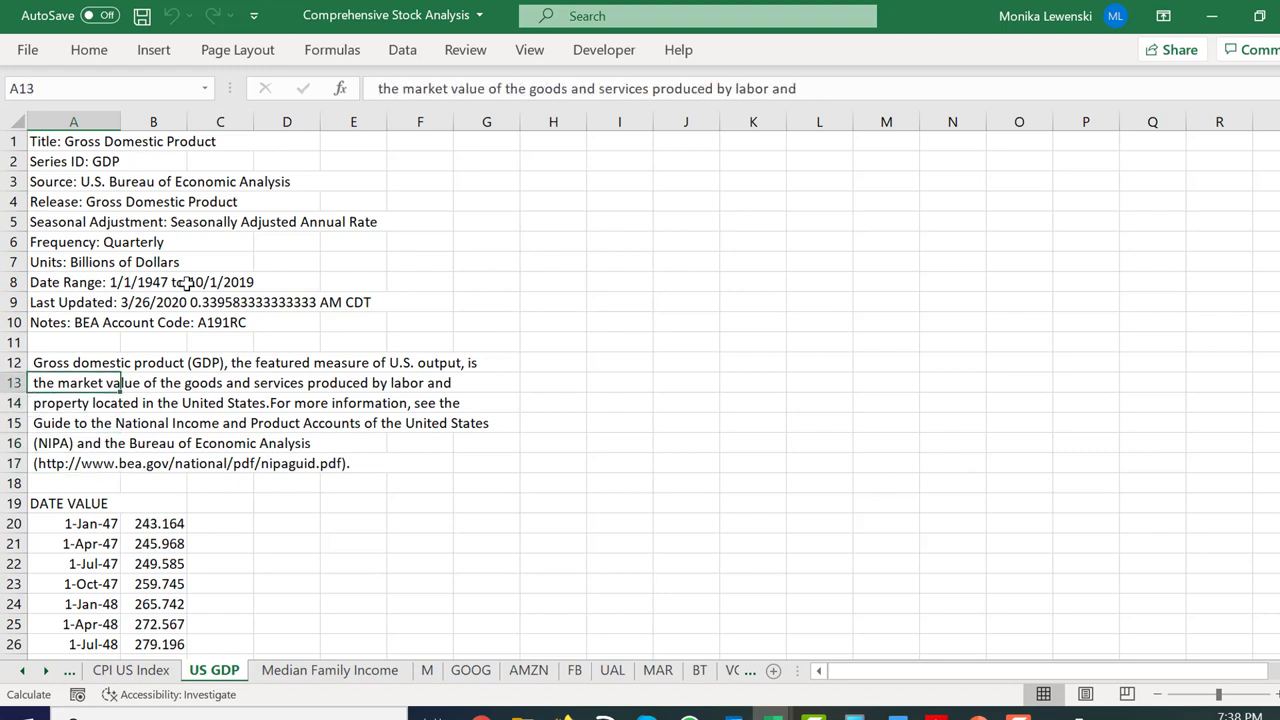
Save the Comprehensive Stock Analysis workbook and go back through the sheets to Multiple Stock Graph.
key(ctrl+s)
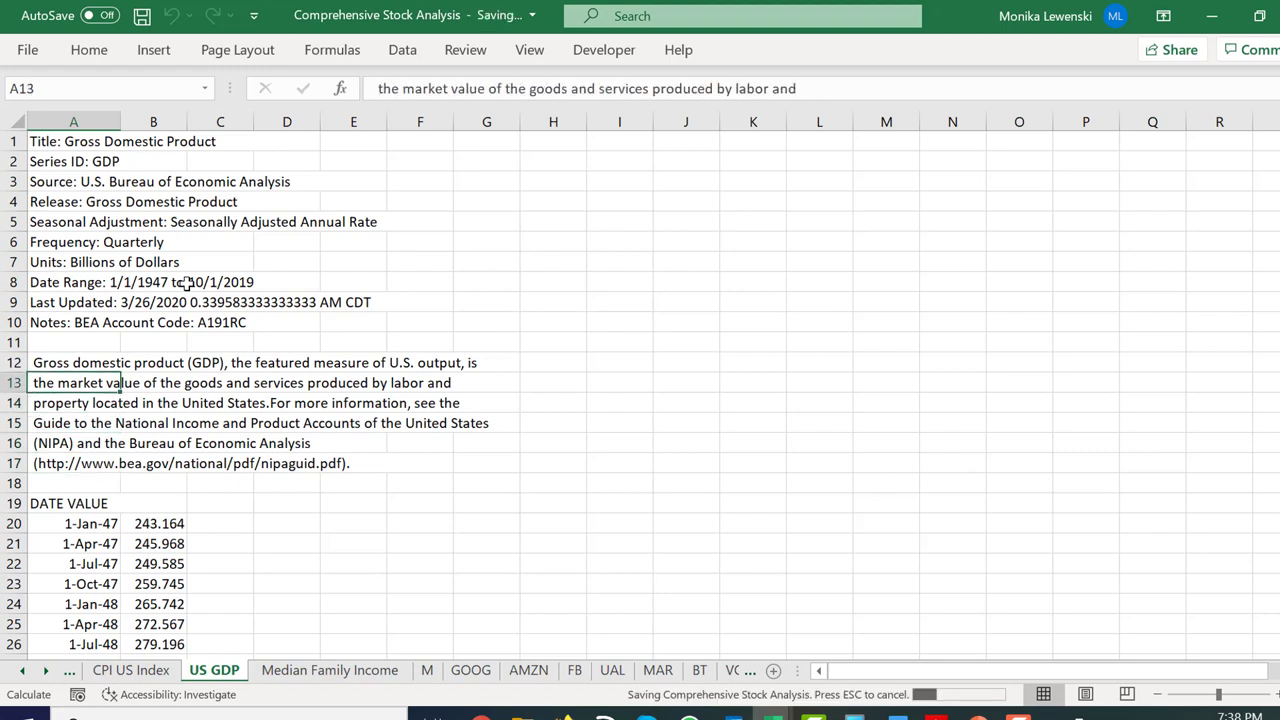
key(ctrl+Page_Up)
key(ctrl+Page_Up)
key(ctrl+Page_Up)
key(ctrl+Page_Up)
key(ctrl+Page_Up)
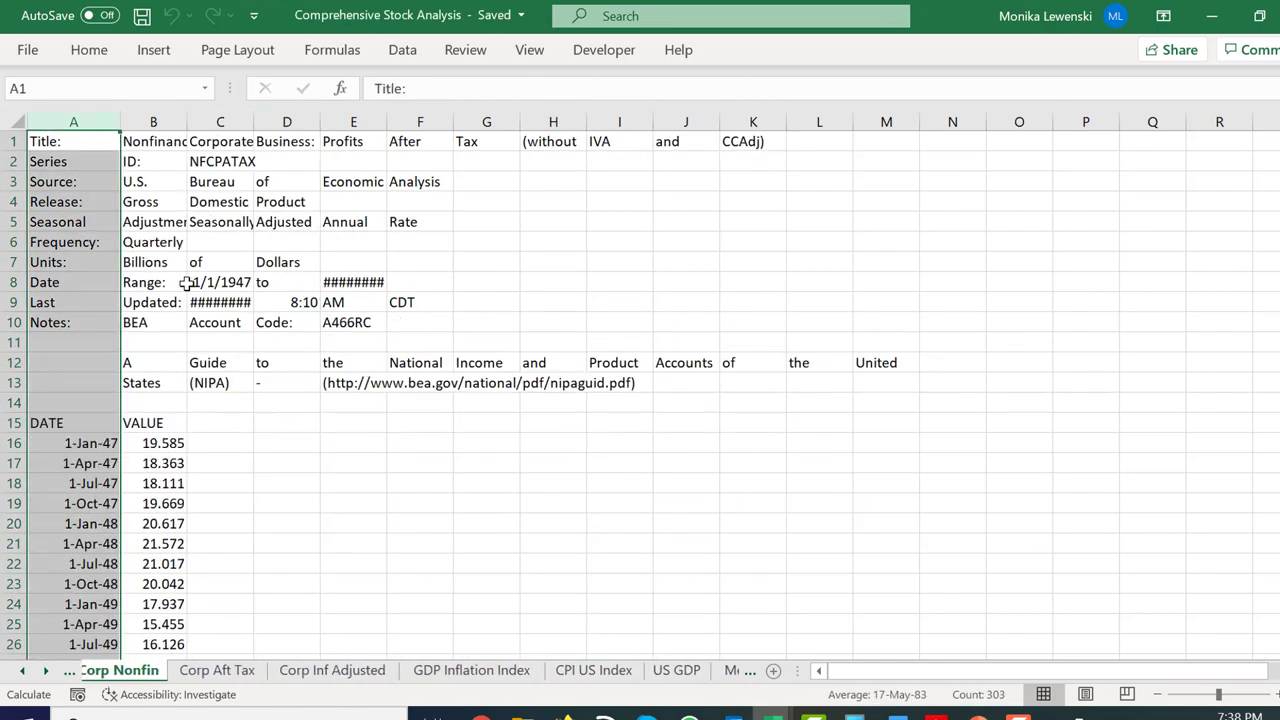
key(ctrl+Page_Up)
key(ctrl+Page_Up)
key(ctrl+Page_Up)
key(ctrl+Page_Up)
key(ctrl+Page_Up)
key(ctrl+Page_Up)
key(ctrl+Page_Up)
key(ctrl+Page_Up)
key(ctrl+Page_Up)
key(ctrl+Page_Up)
key(ctrl+Page_Up)
key(ctrl+Page_Up)
key(ctrl+Page_Up)
key(ctrl+Page_Up)
key(ctrl+Page_Up)
key(ctrl+Page_Up)
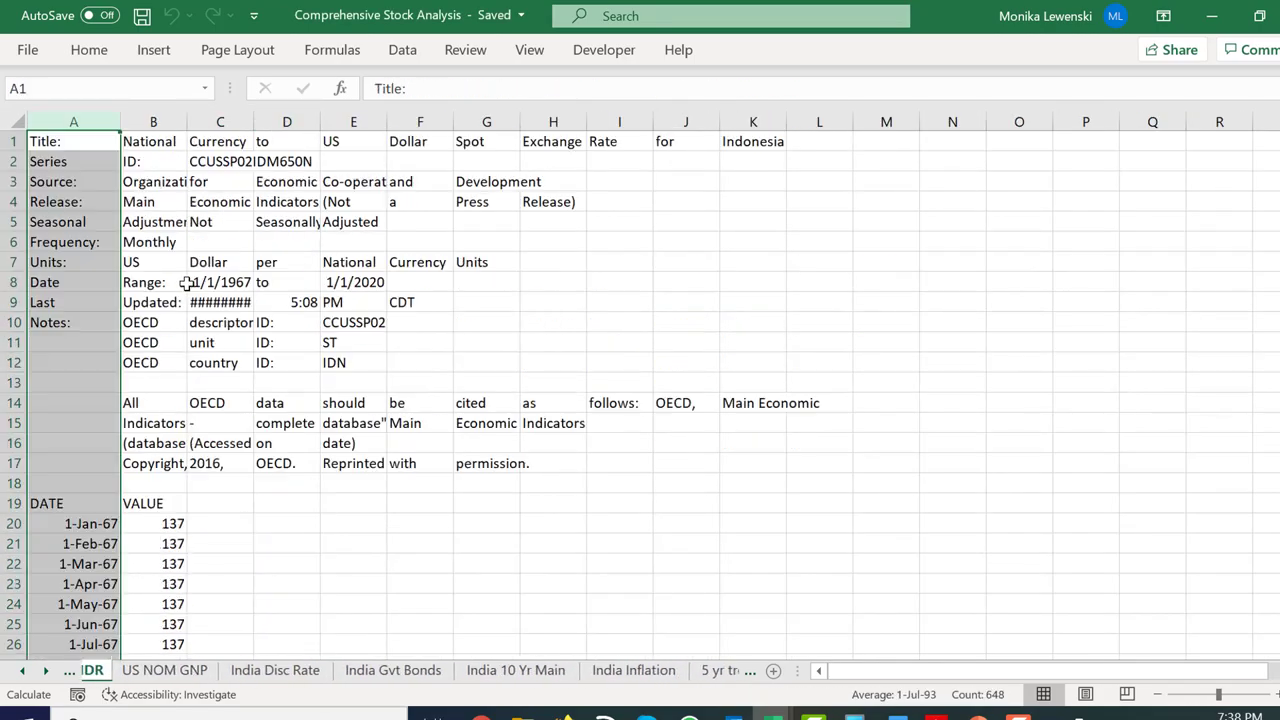
key(ctrl+Page_Up)
key(ctrl+Page_Up)
key(ctrl+Page_Up)
key(ctrl+Page_Up)
key(ctrl+Page_Up)
key(ctrl+Page_Up)
key(ctrl+Page_Up)
key(ctrl+Page_Up)
key(ctrl+Page_Up)
key(ctrl+Page_Up)
key(ctrl+Page_Up)
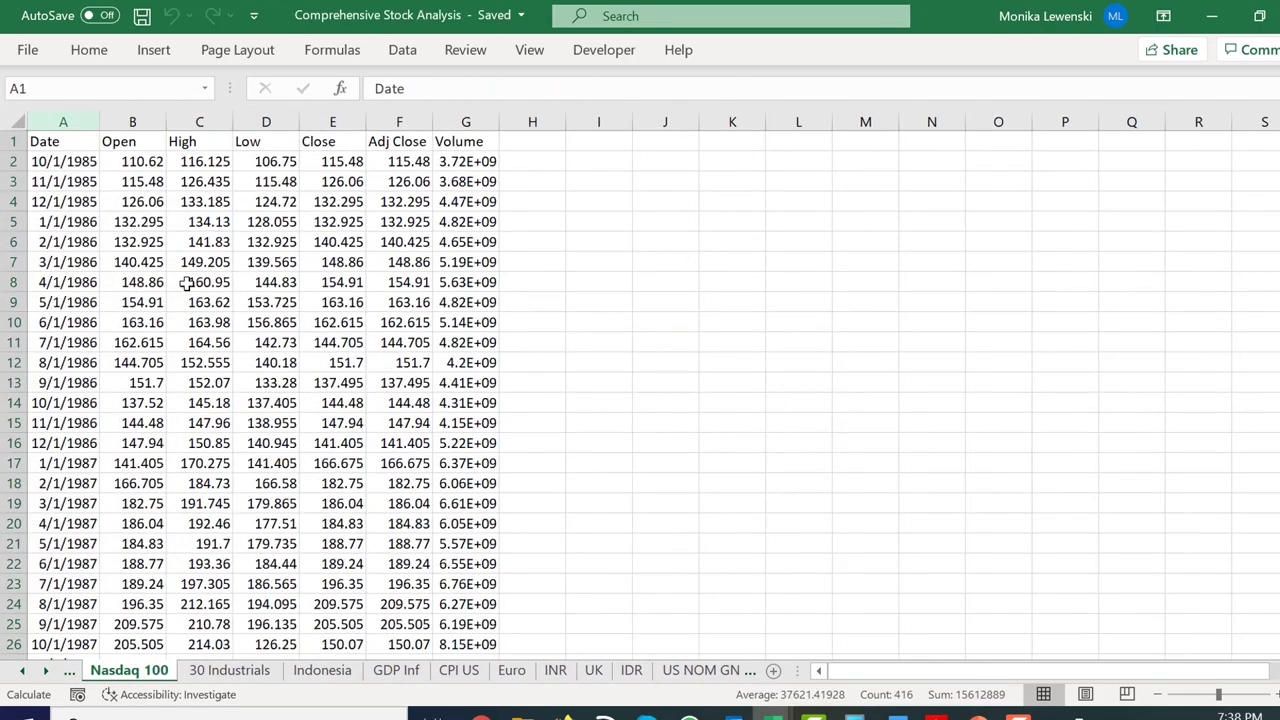
key(ctrl+Page_Up)
key(ctrl+Page_Up)
key(ctrl+Page_Up)
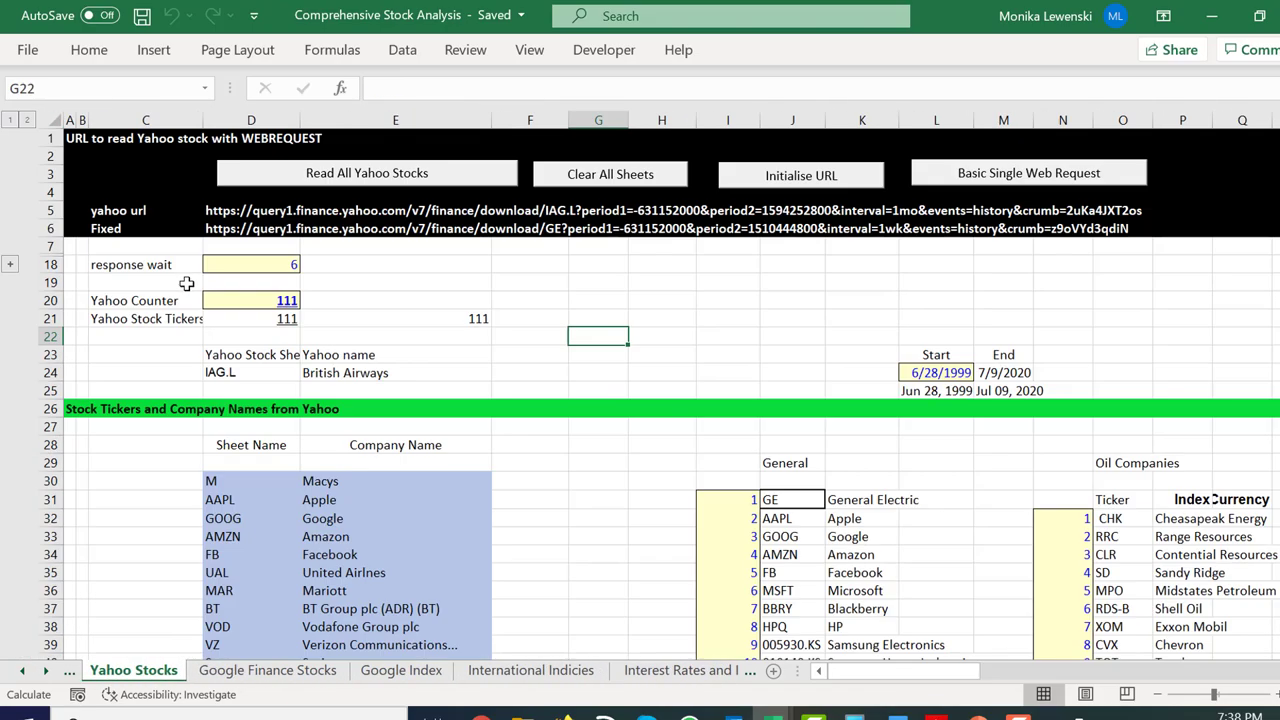
key(ctrl+Page_Up)
key(ctrl+Page_Up)
key(ctrl+Page_Up)
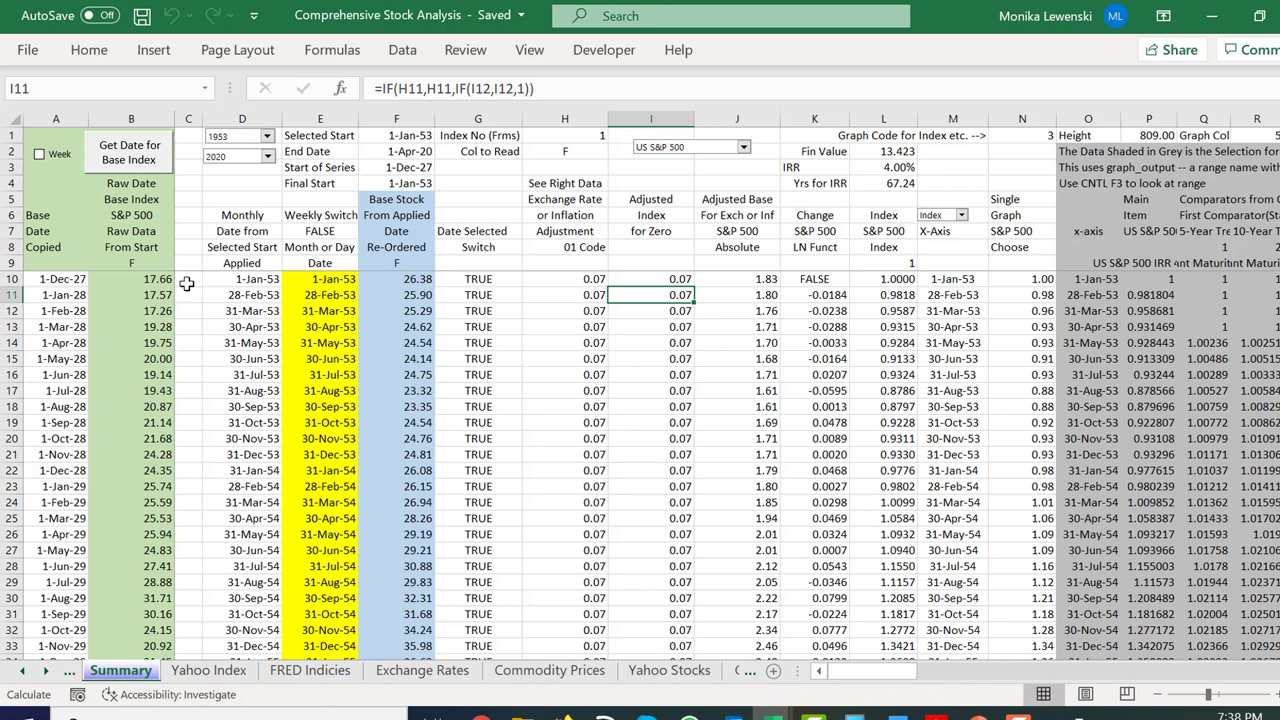
key(ctrl+Page_Up)
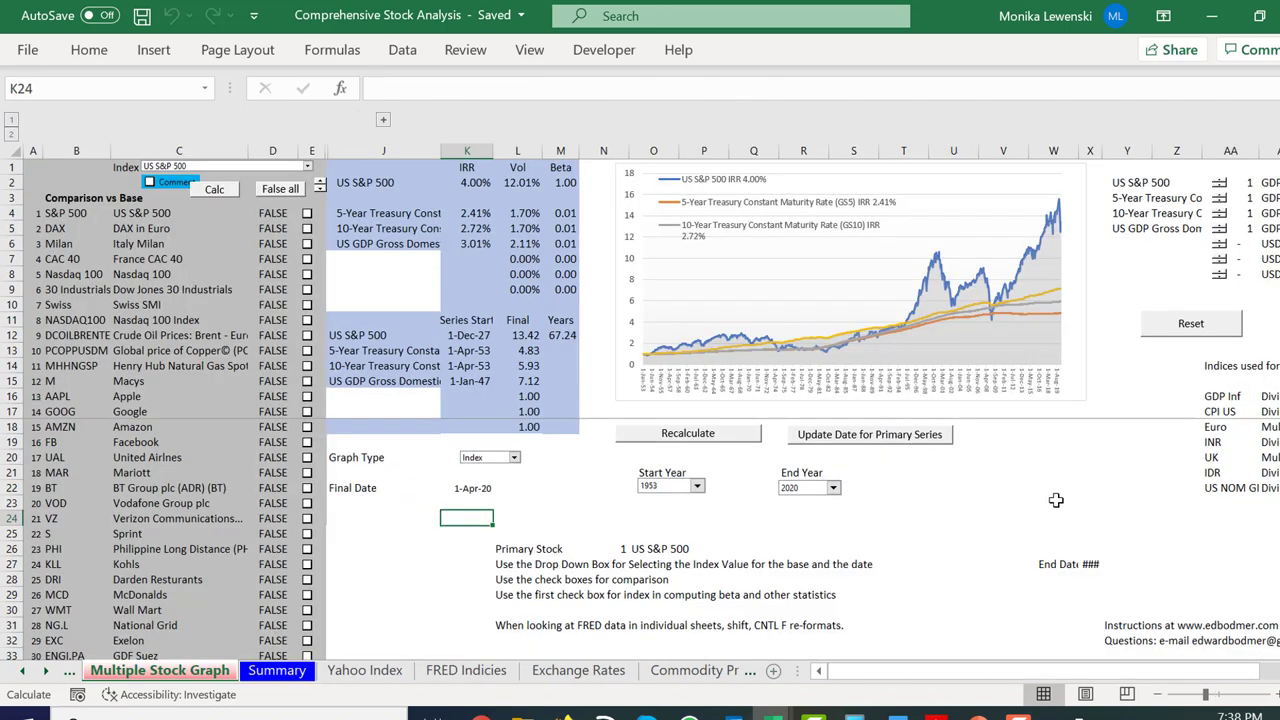
Recalculate the graph for the US S&P 500 alone from 1953, without comparison series or inflation adjustment.
click(1002, 489)
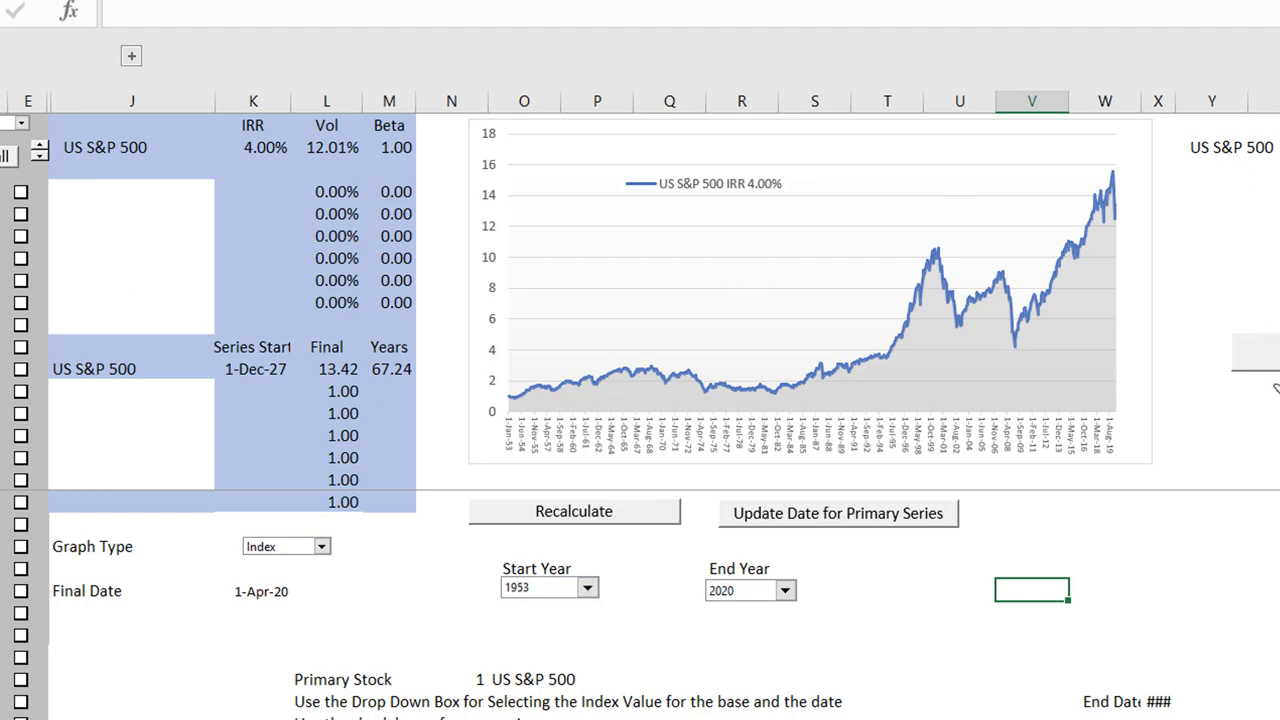
click(615, 526)
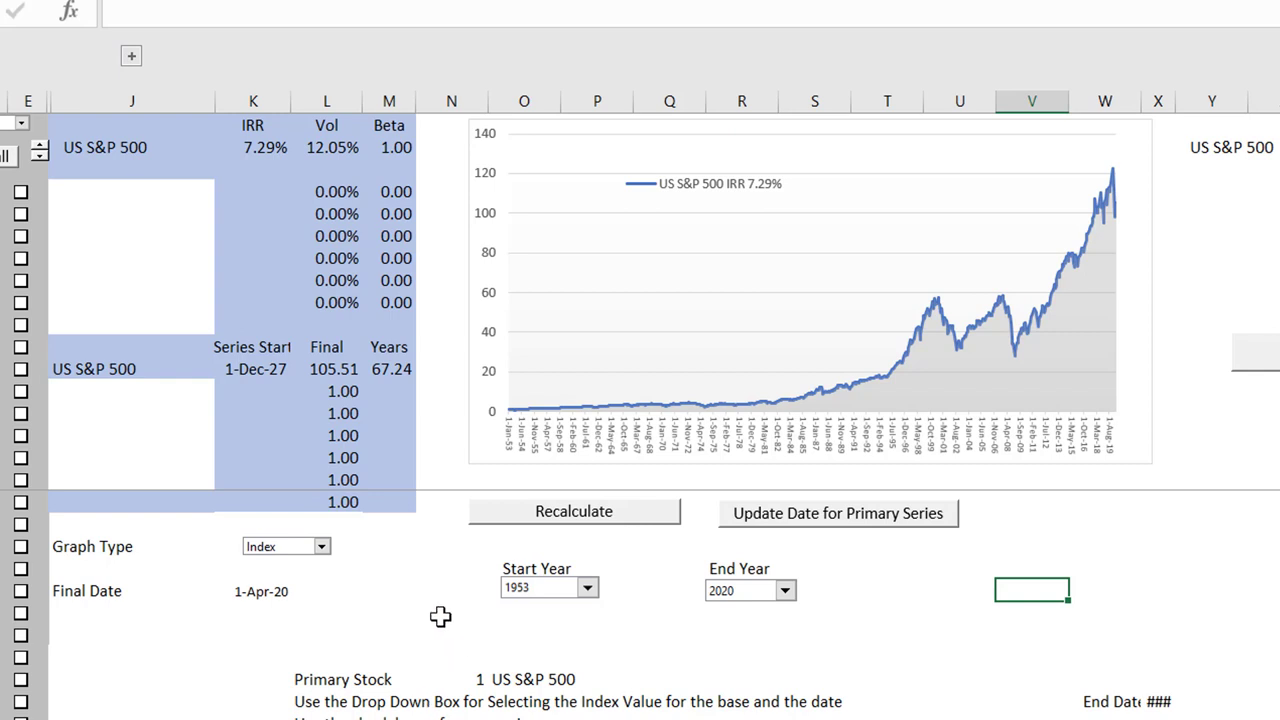
Set the start year to 1927, recalculate the US S&P 500 graph and check its IRR.
click(586, 588)
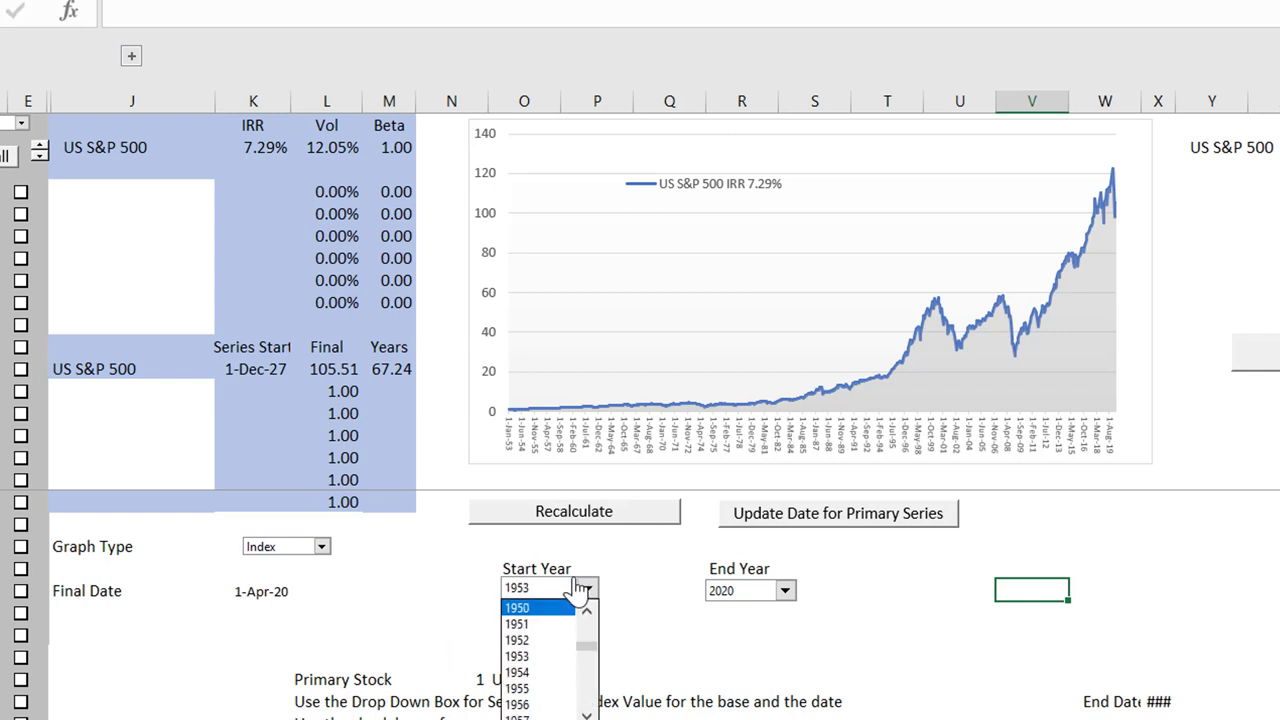
scroll(578, 590, up, 8)
click(584, 590)
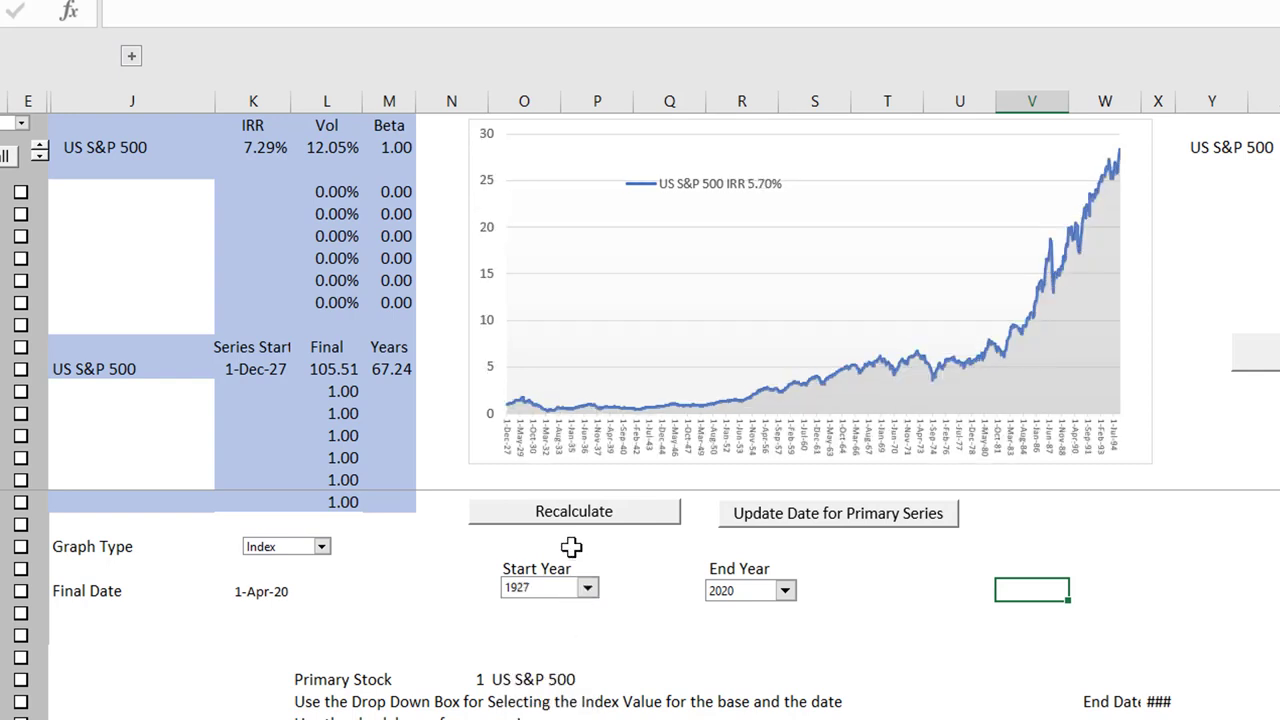
click(607, 517)
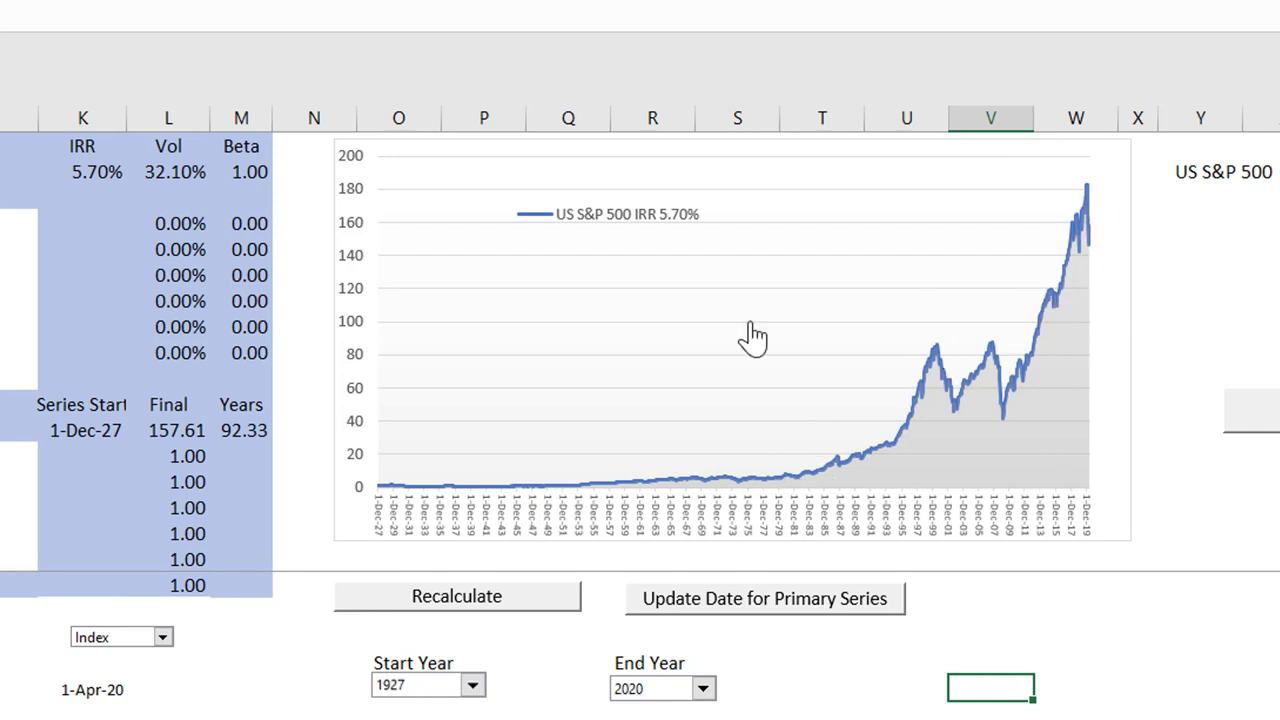
click(93, 176)
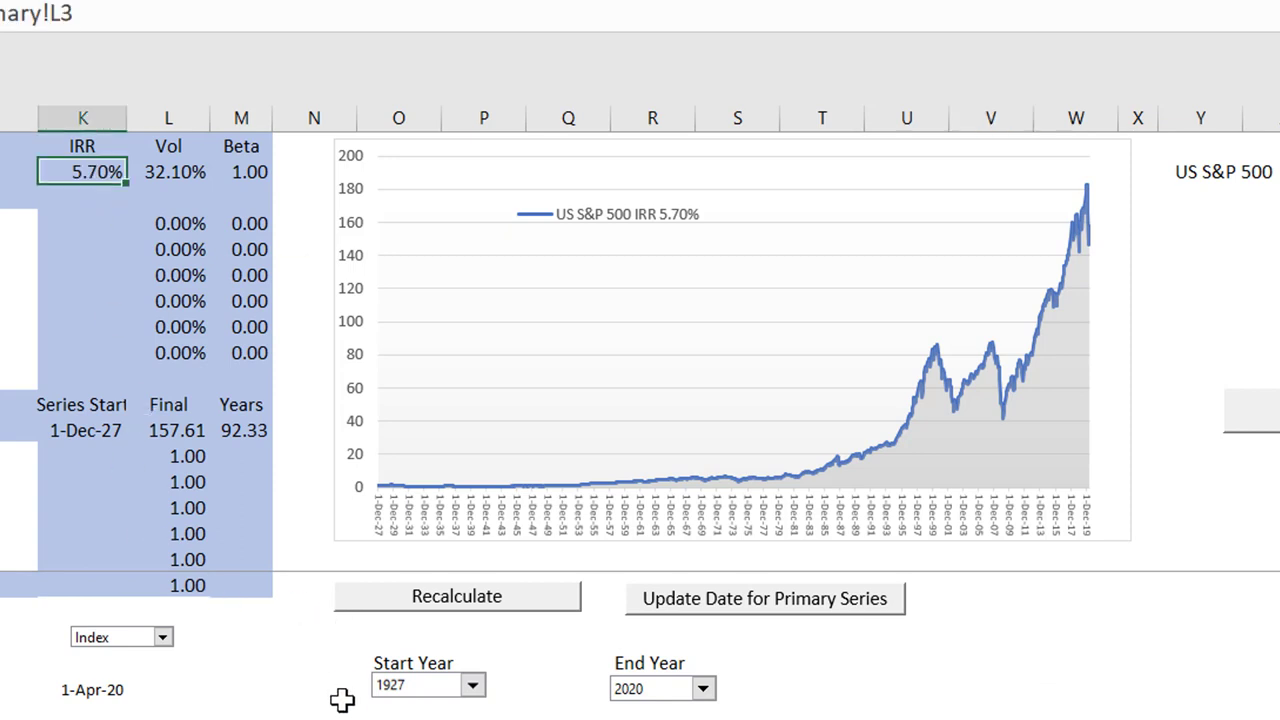
click(314, 718)
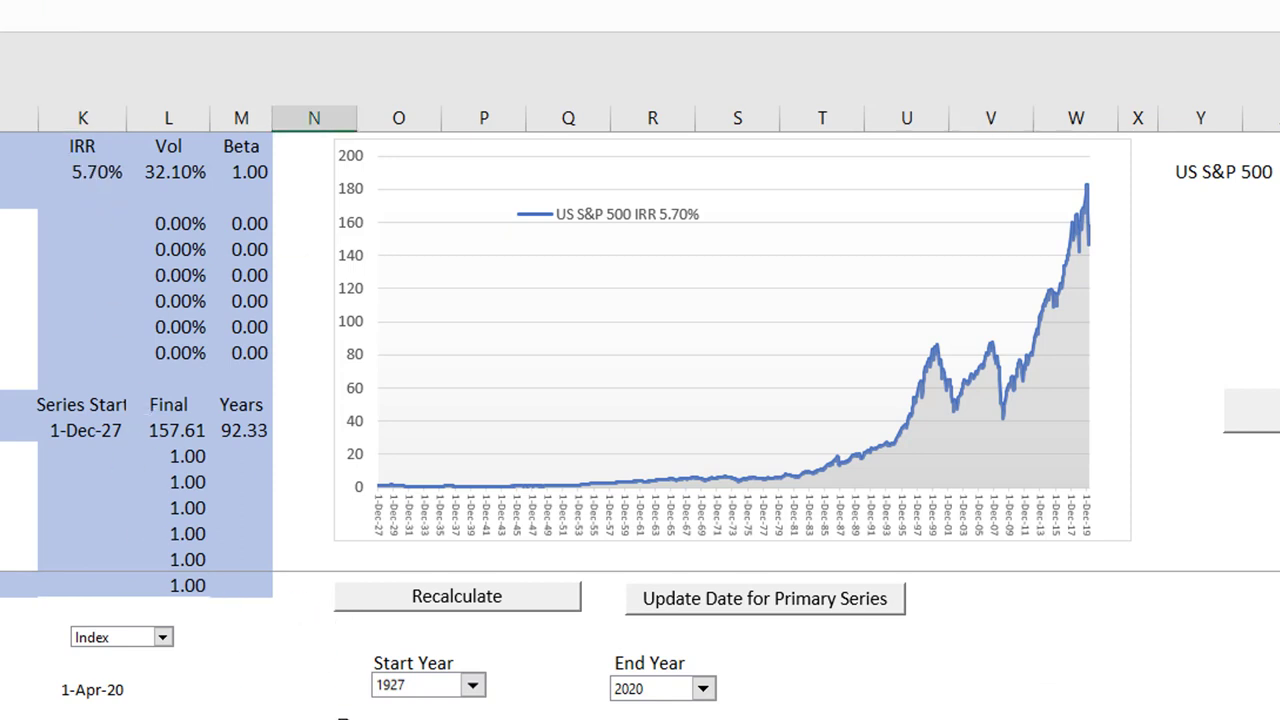
Set the start year to 1994, recalculate the US S&P 500 graph and check its IRR.
click(472, 686)
key(Down)
key(Down)
key(Down)
key(Down)
key(Down)
key(Down)
key(Down)
key(Down)
key(Down)
key(Down)
key(Down)
key(Down)
key(Down)
key(Down)
key(Down)
key(Down)
key(Down)
key(Down)
key(Down)
key(Down)
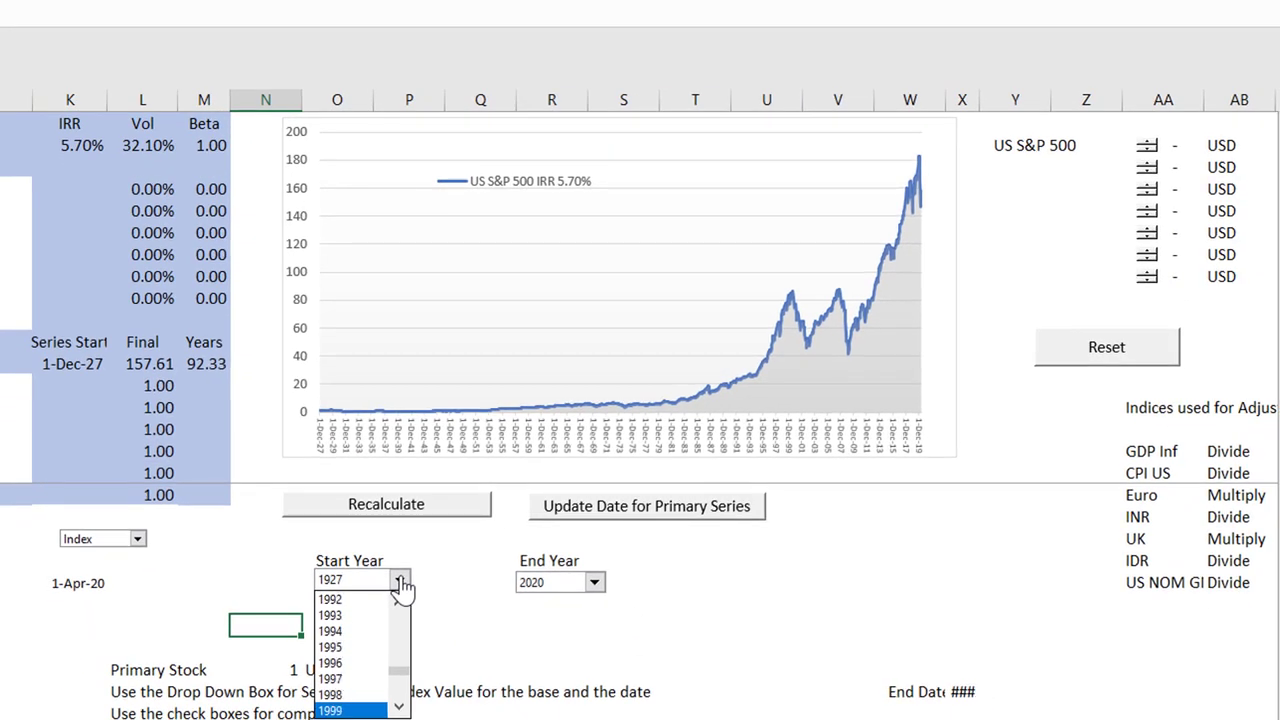
key(Up)
key(Up)
key(Up)
key(Up)
key(Up)
key(Up)
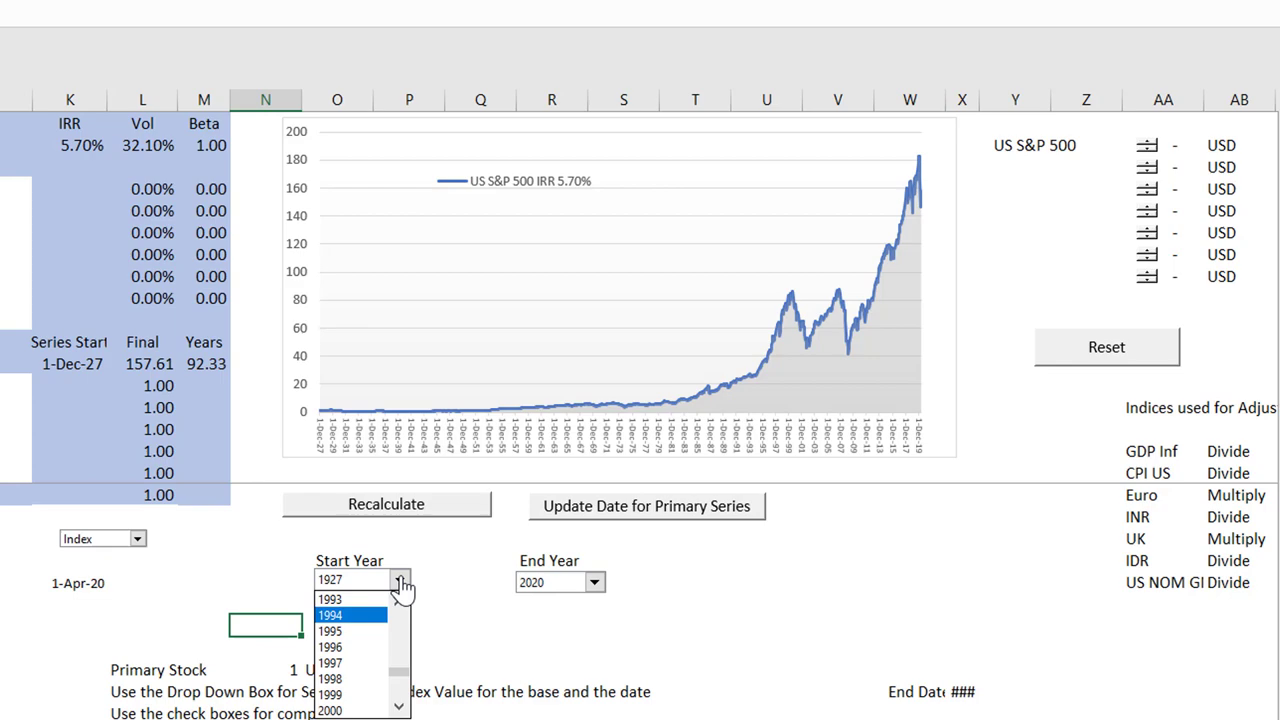
key(Escape)
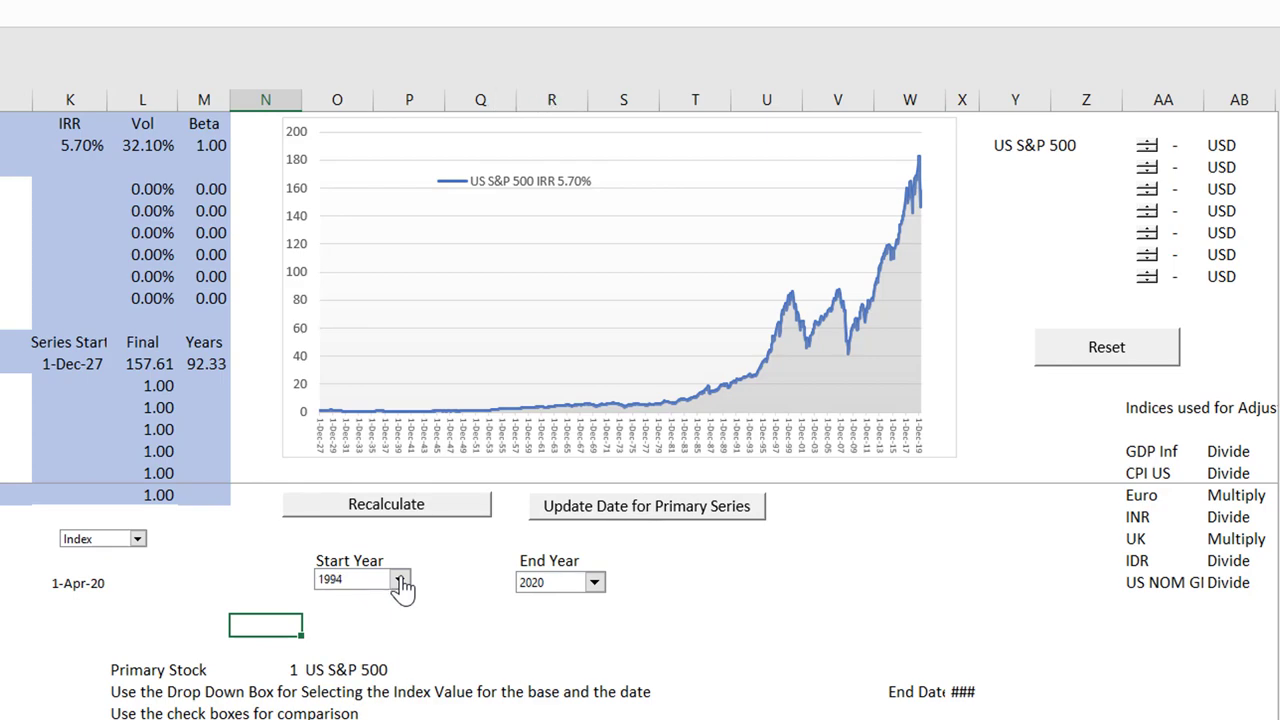
click(409, 529)
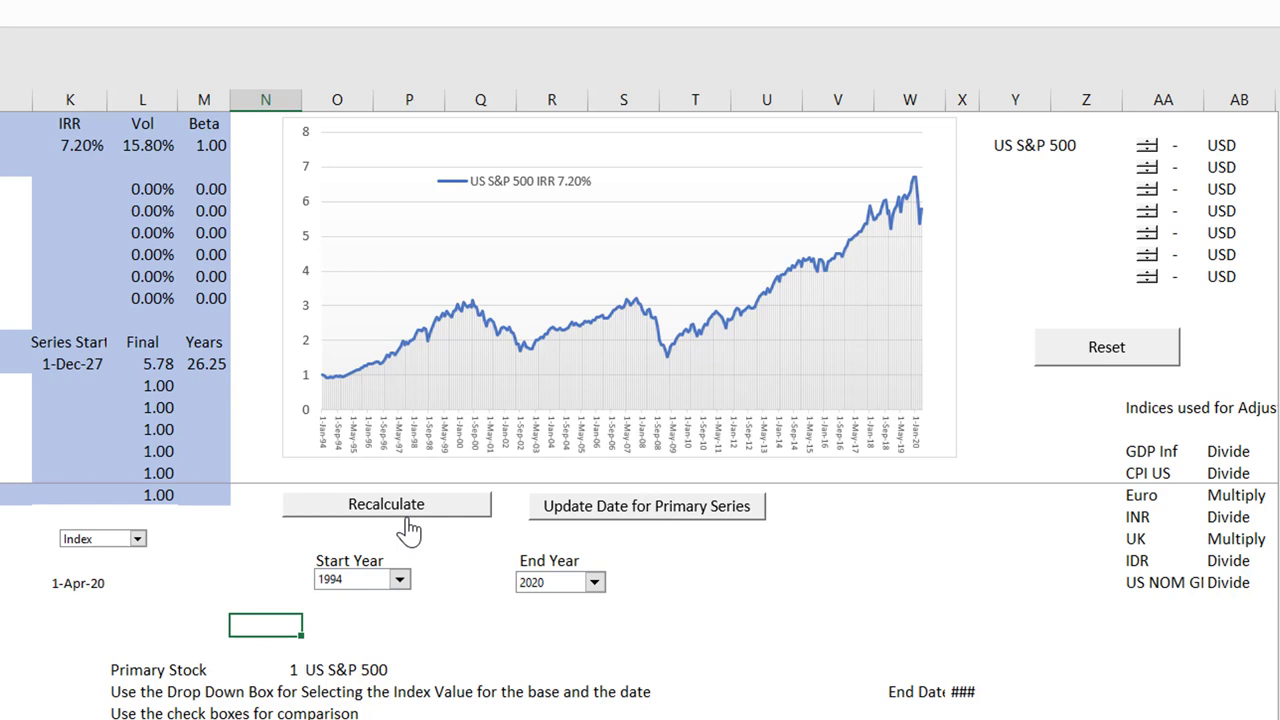
click(95, 147)
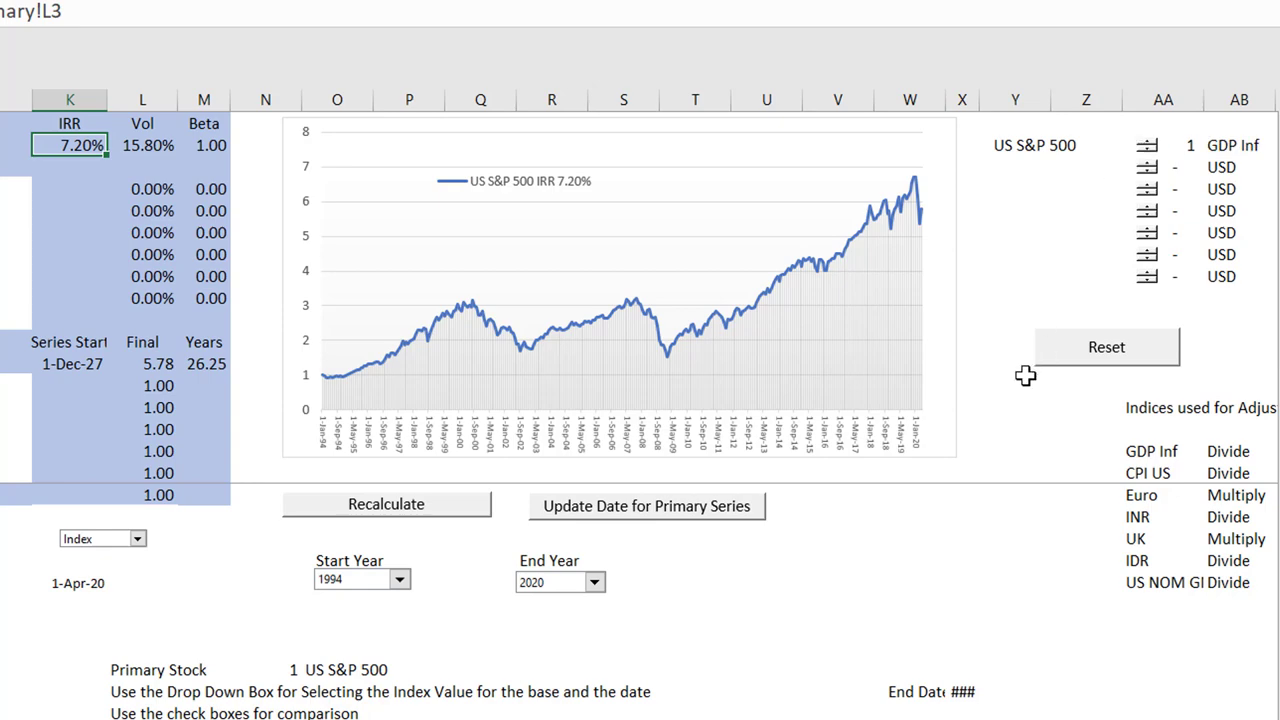
Recalculate the US S&P 500 graph from 1994 with the GDP Inf adjustment applied.
click(414, 519)
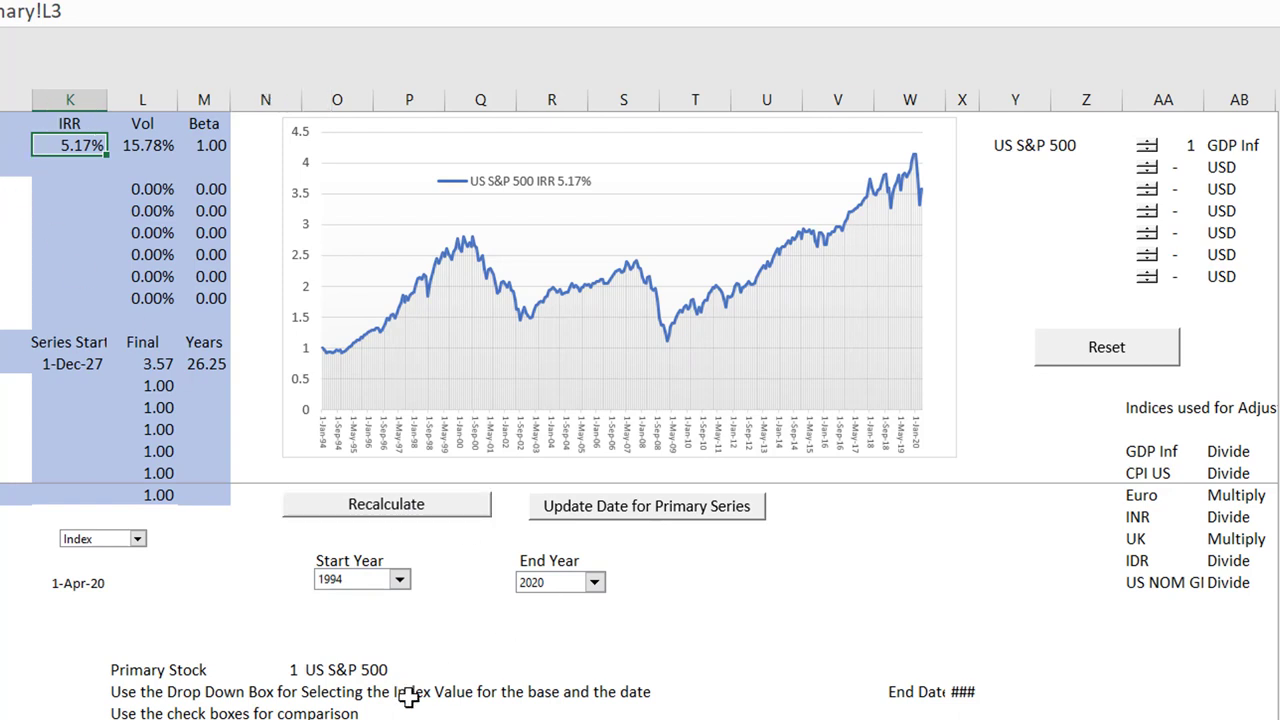
click(426, 613)
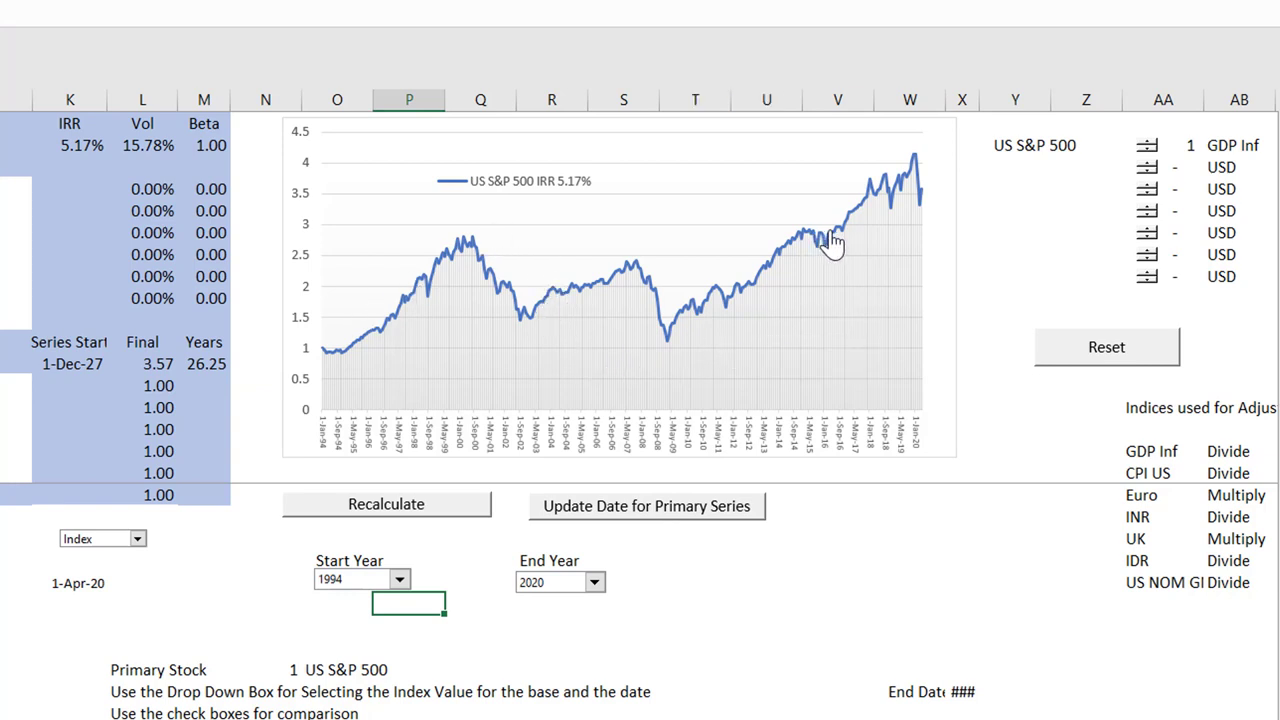
click(497, 630)
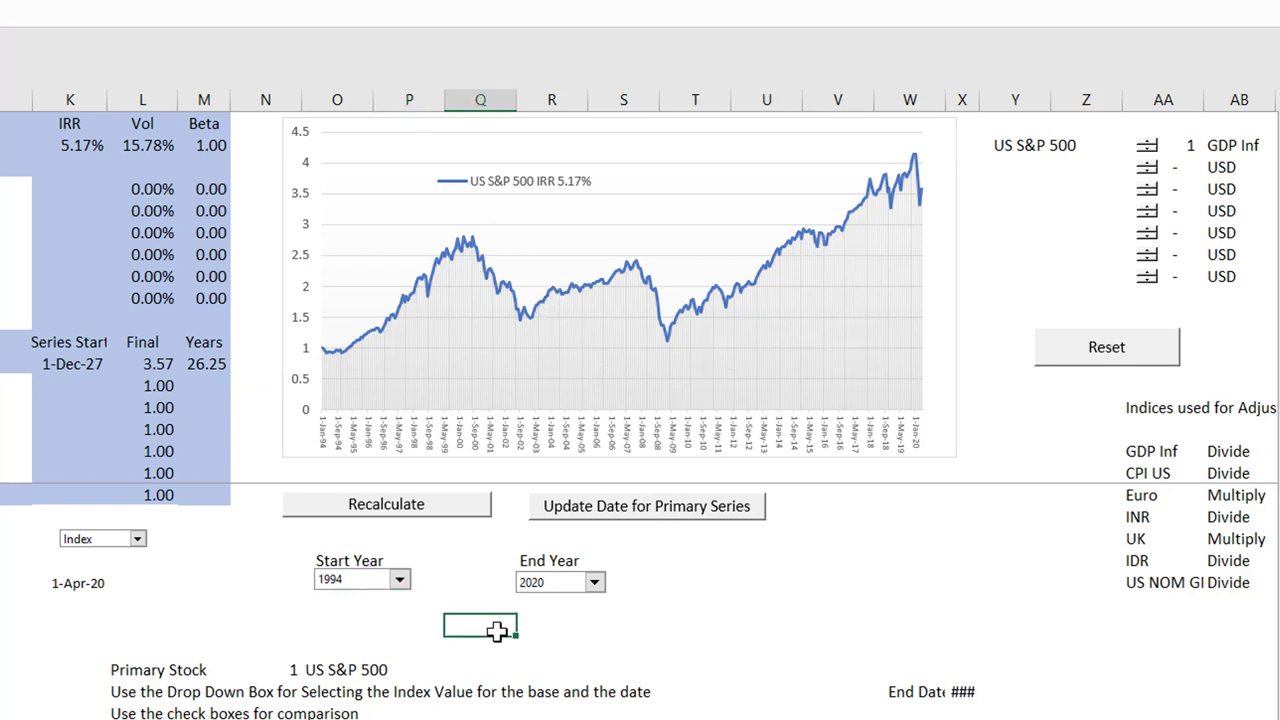
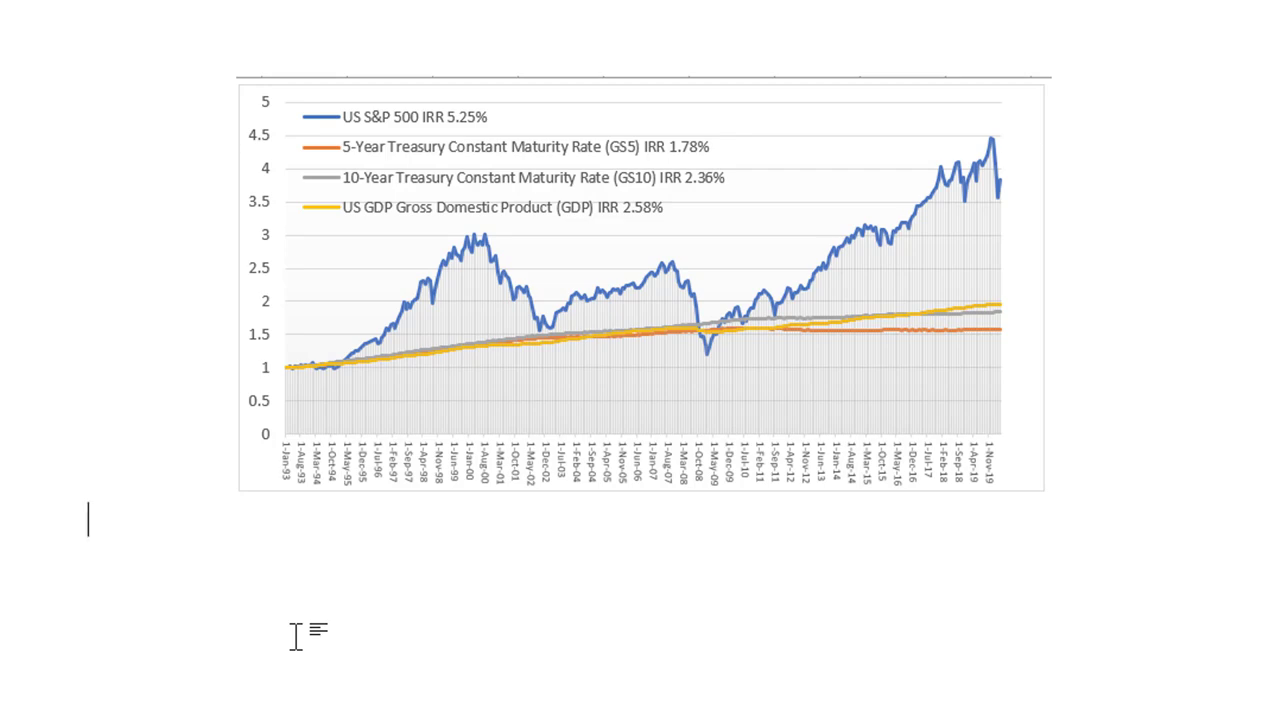
Review the draft's asset table by wealth class, the postwar family income chart and the S&P 500 versus Treasury and GDP graph.
scroll(296, 636, down, 20)
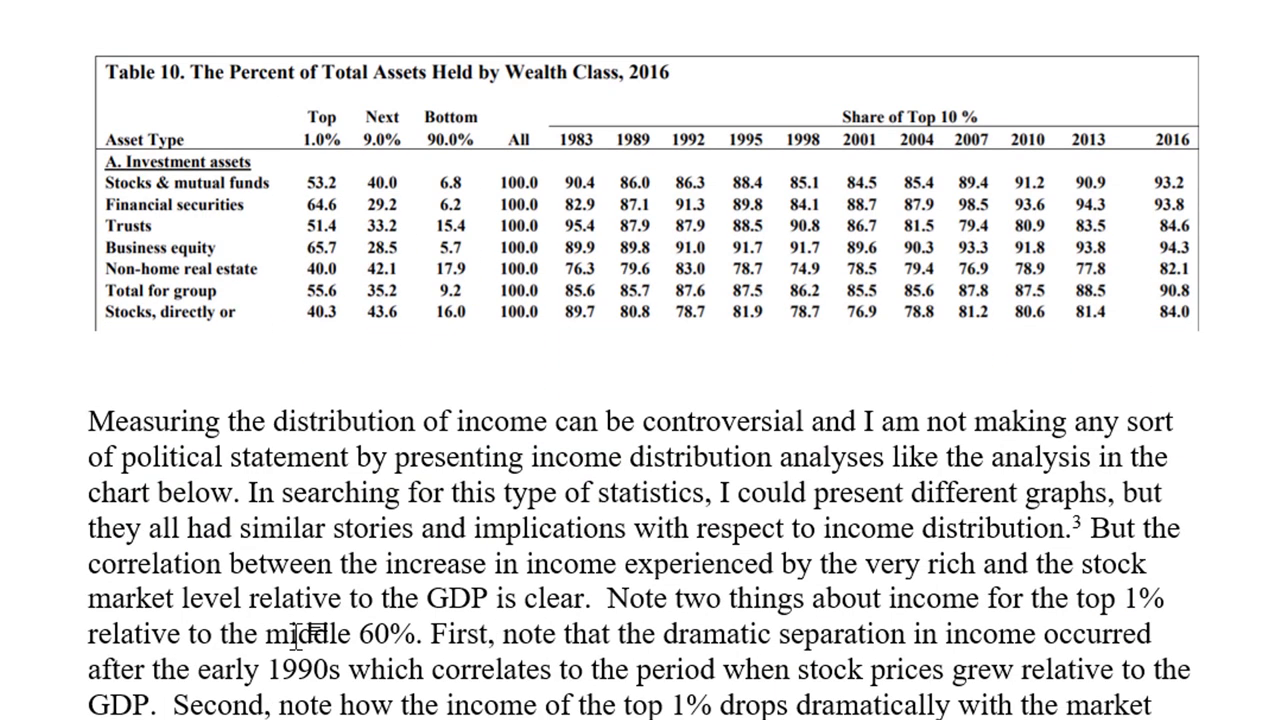
scroll(296, 636, up, 10)
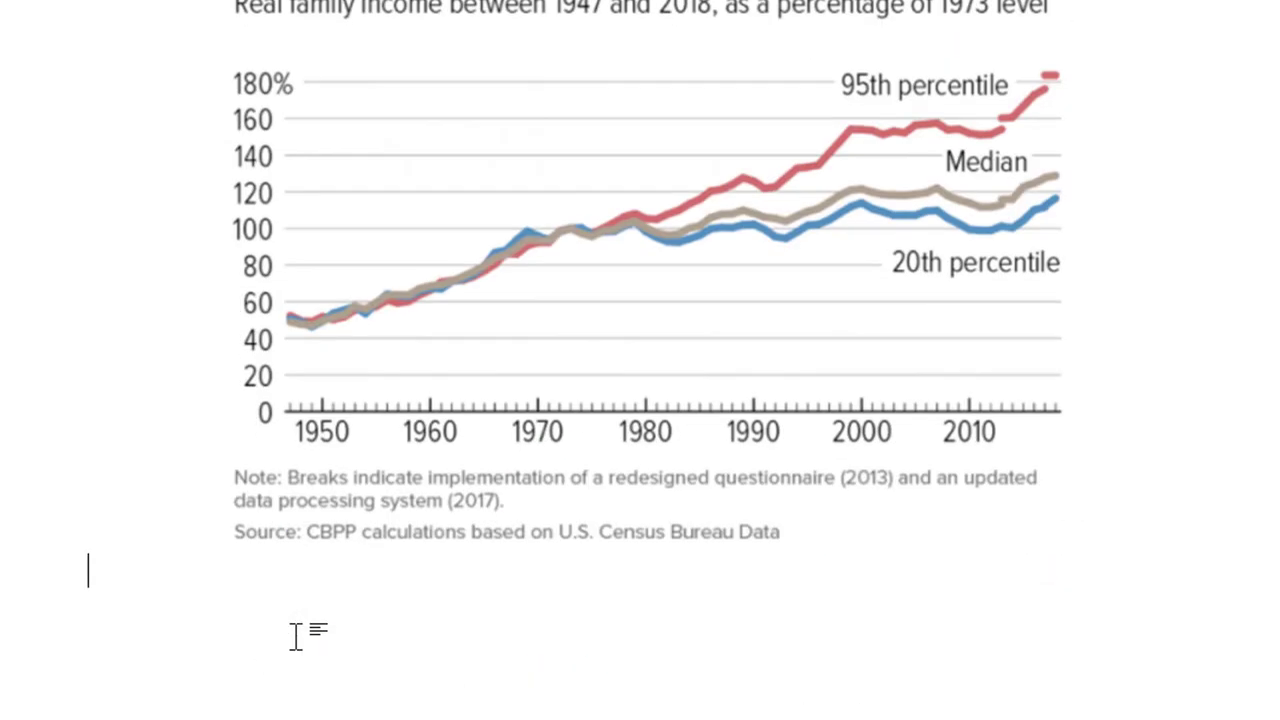
scroll(296, 636, down, 1)
scroll(296, 636, up, 1)
scroll(296, 636, down, 8)
scroll(296, 636, down, 8)
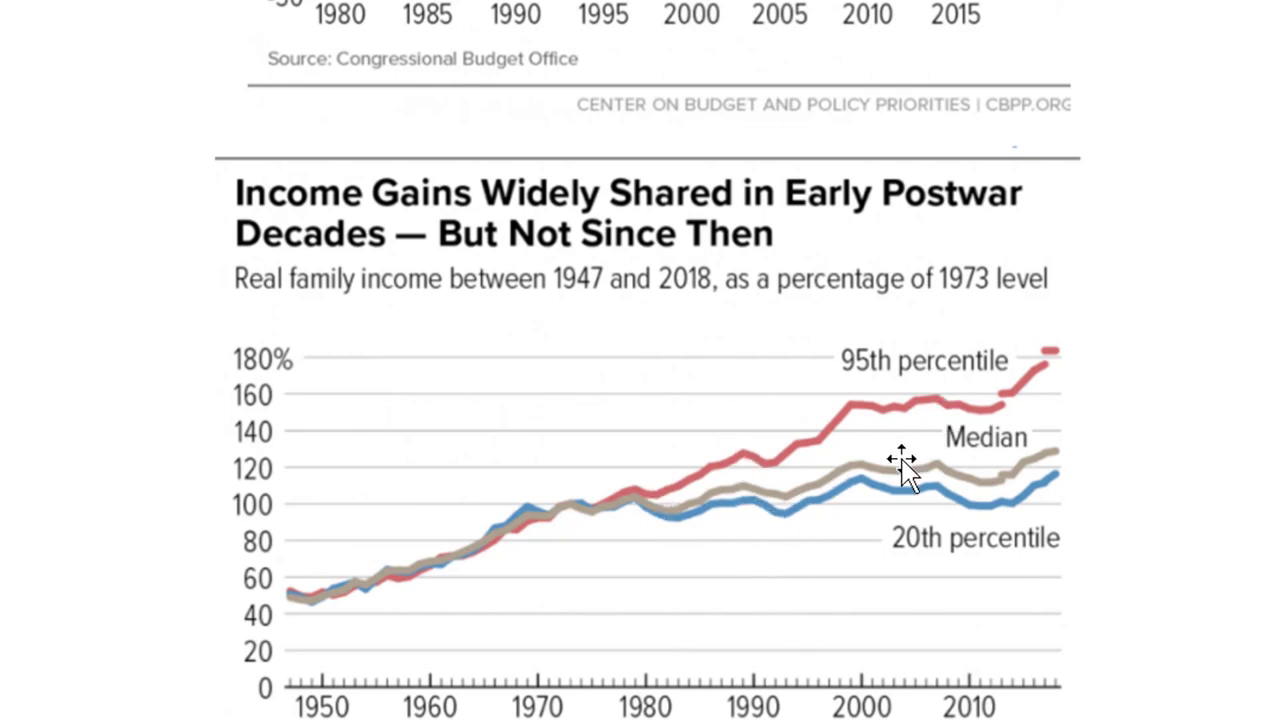
scroll(903, 463, down, 15)
scroll(900, 463, down, 6)
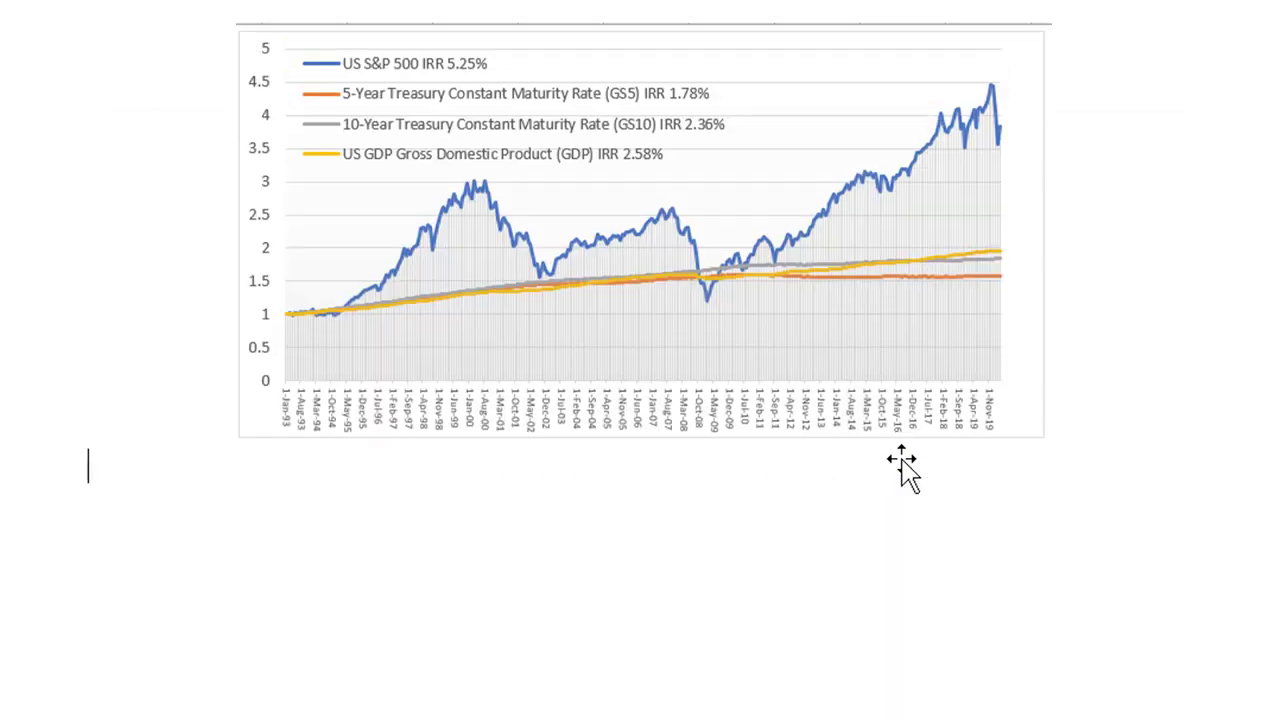
scroll(900, 463, up, 5)
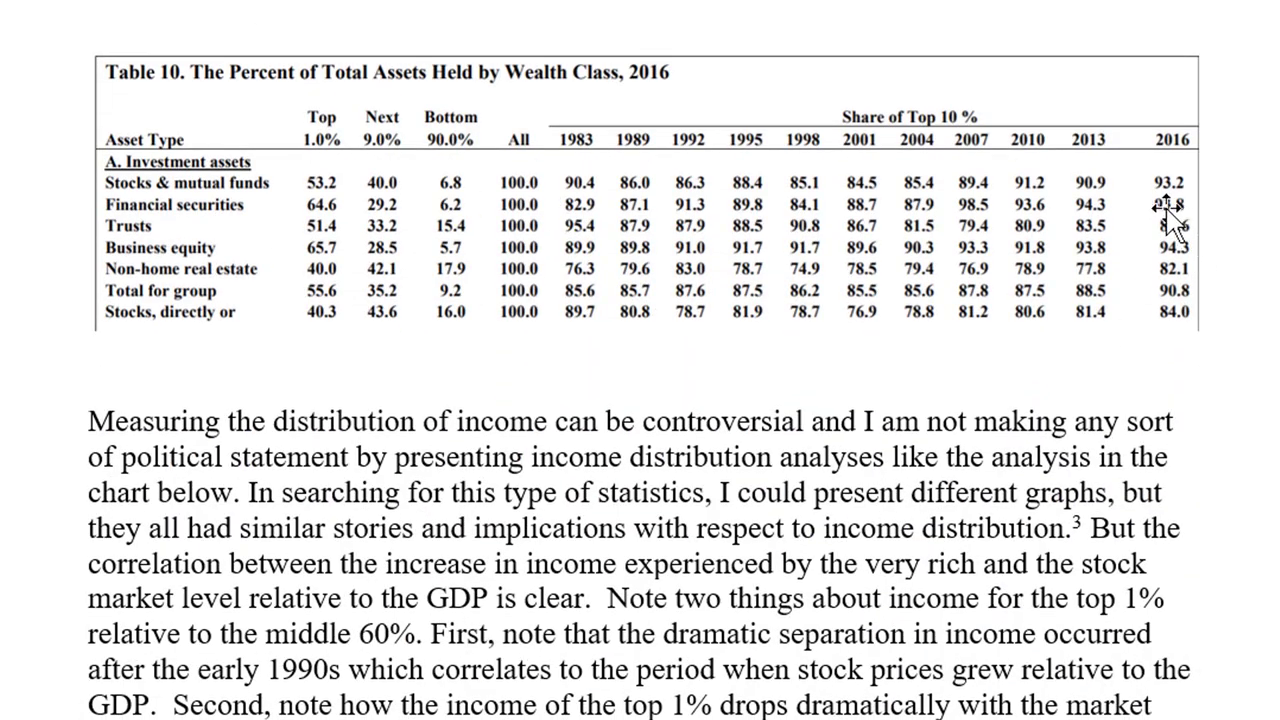
scroll(1168, 212, down, 5)
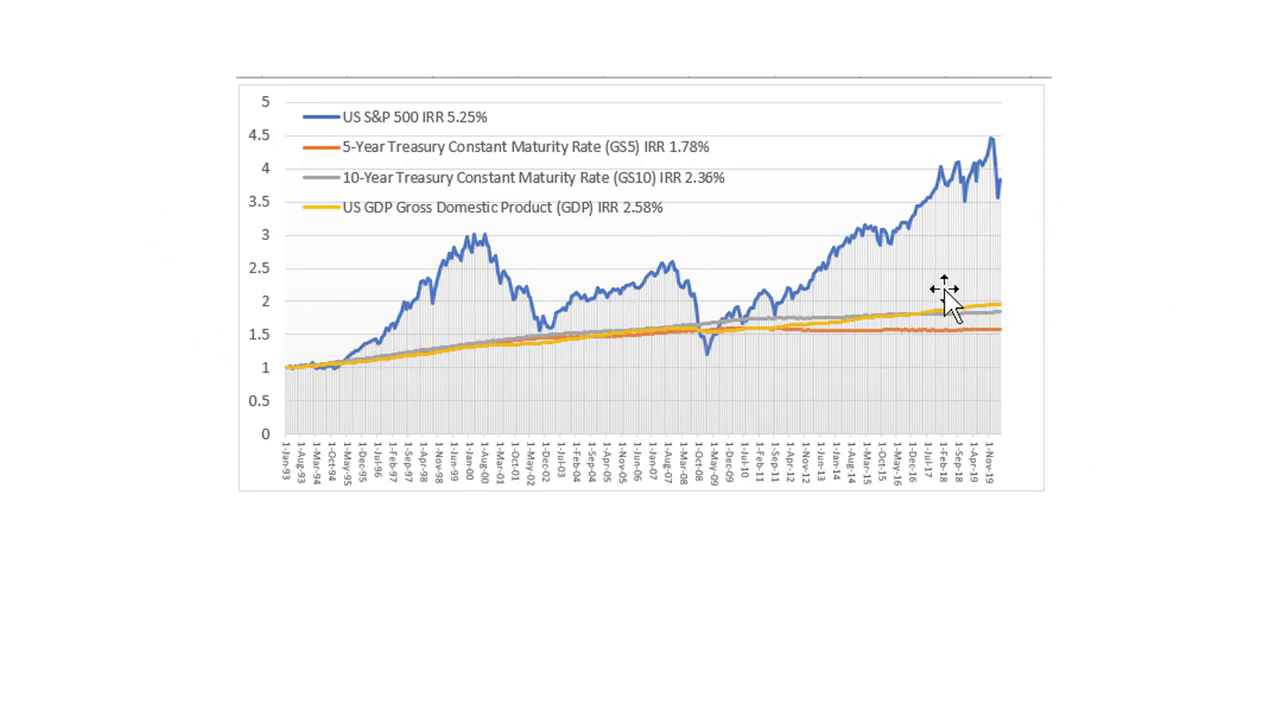
scroll(869, 345, up, 10)
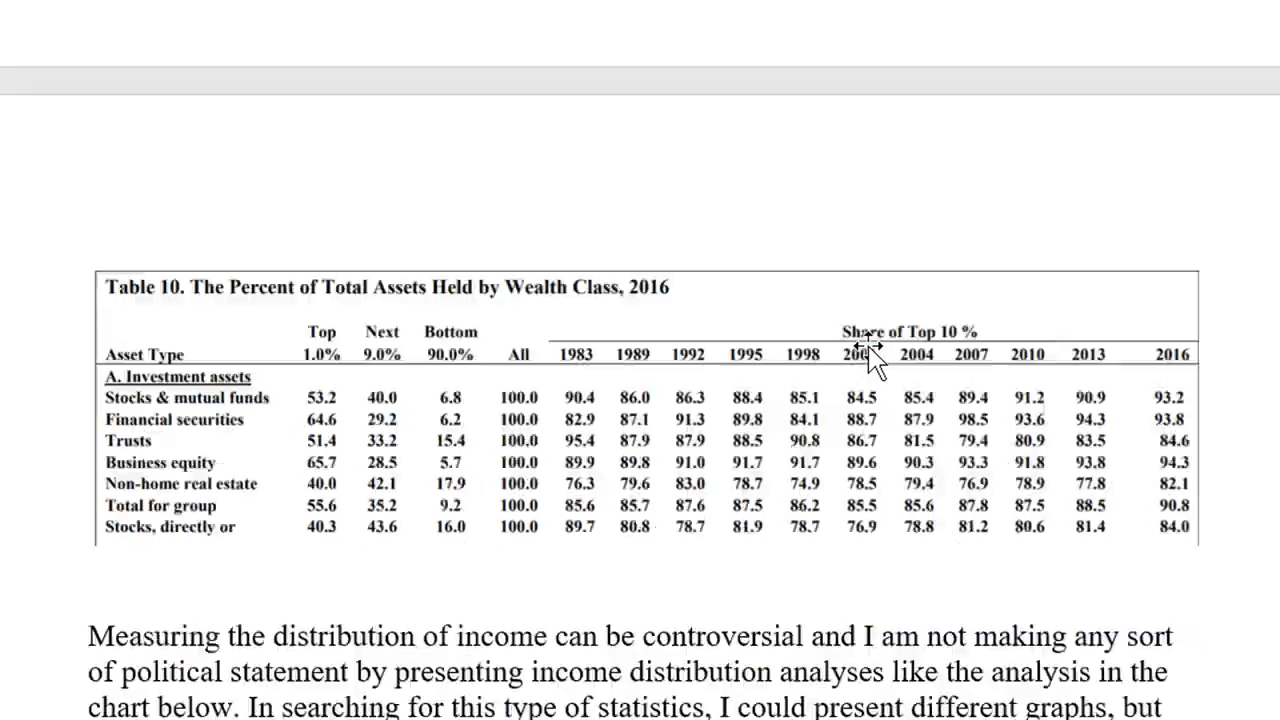
scroll(869, 348, down, 15)
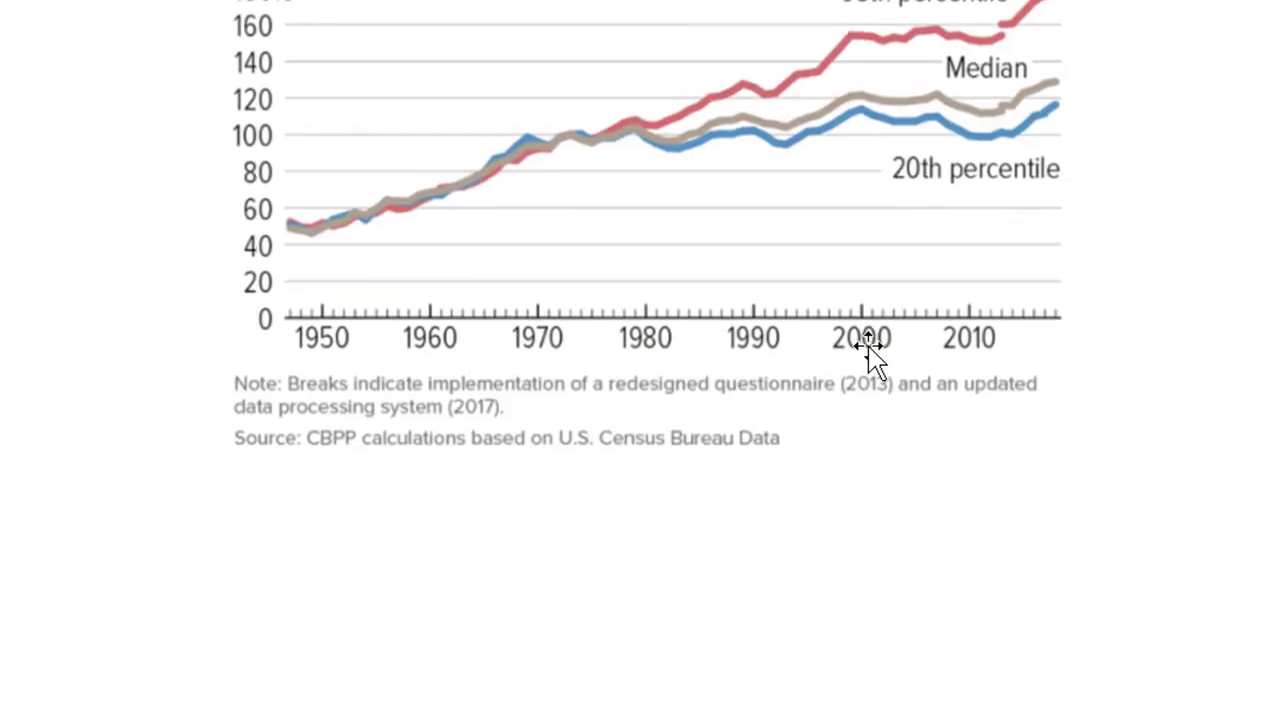
Read the paragraph on growing equity 6% above the 10-year treasury rate and the Dabhol power plant case study following it.
scroll(869, 350, down, 5)
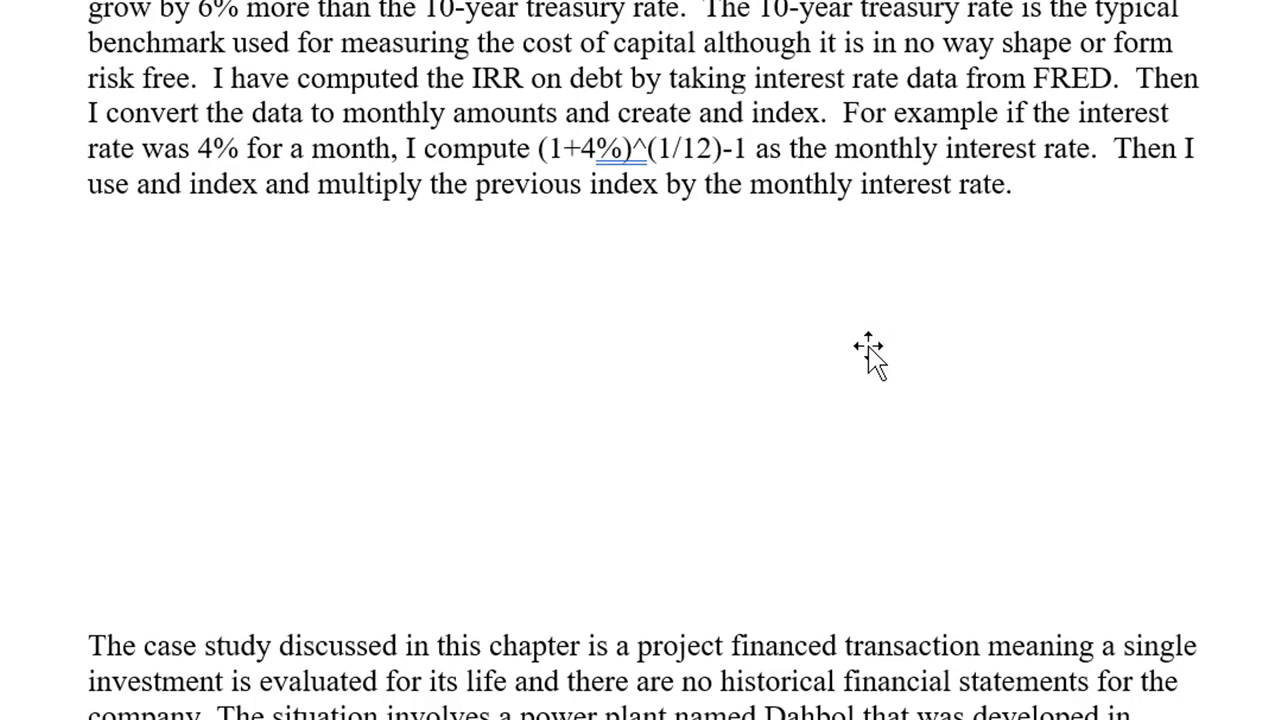
scroll(869, 352, up, 5)
scroll(869, 352, down, 3)
scroll(869, 352, down, 8)
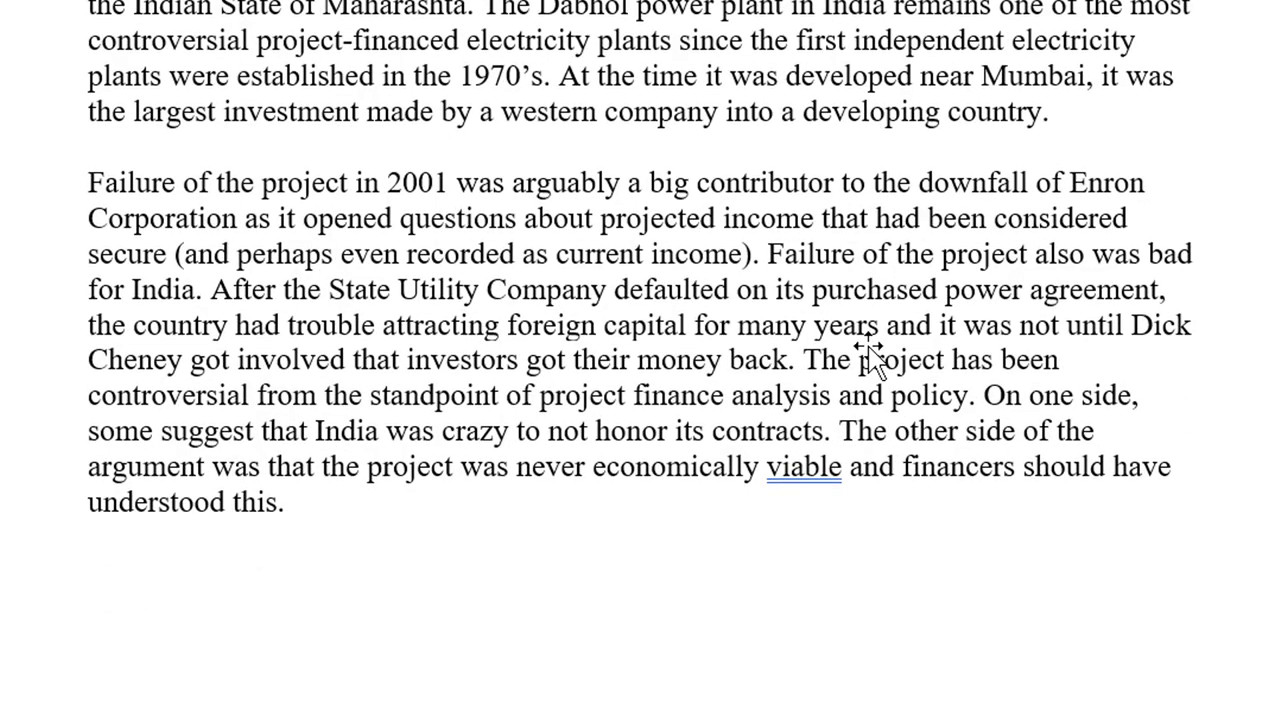
scroll(869, 352, up, 7)
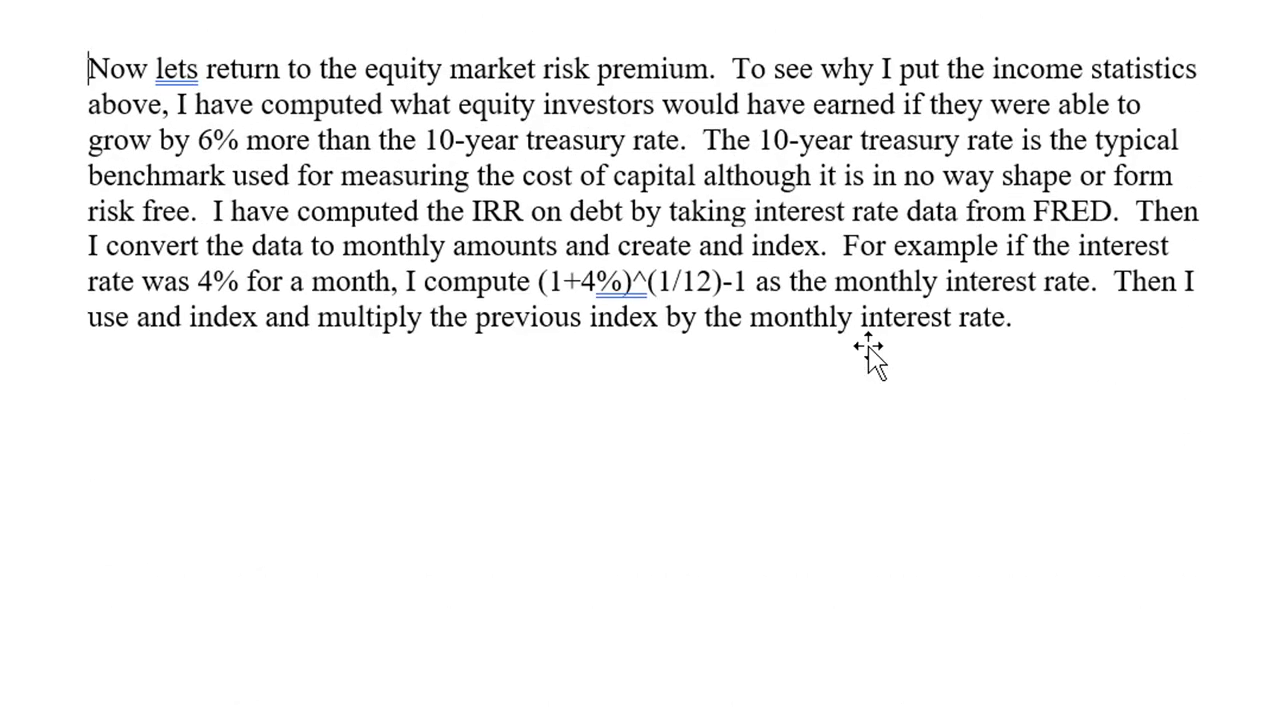
scroll(869, 352, down, 15)
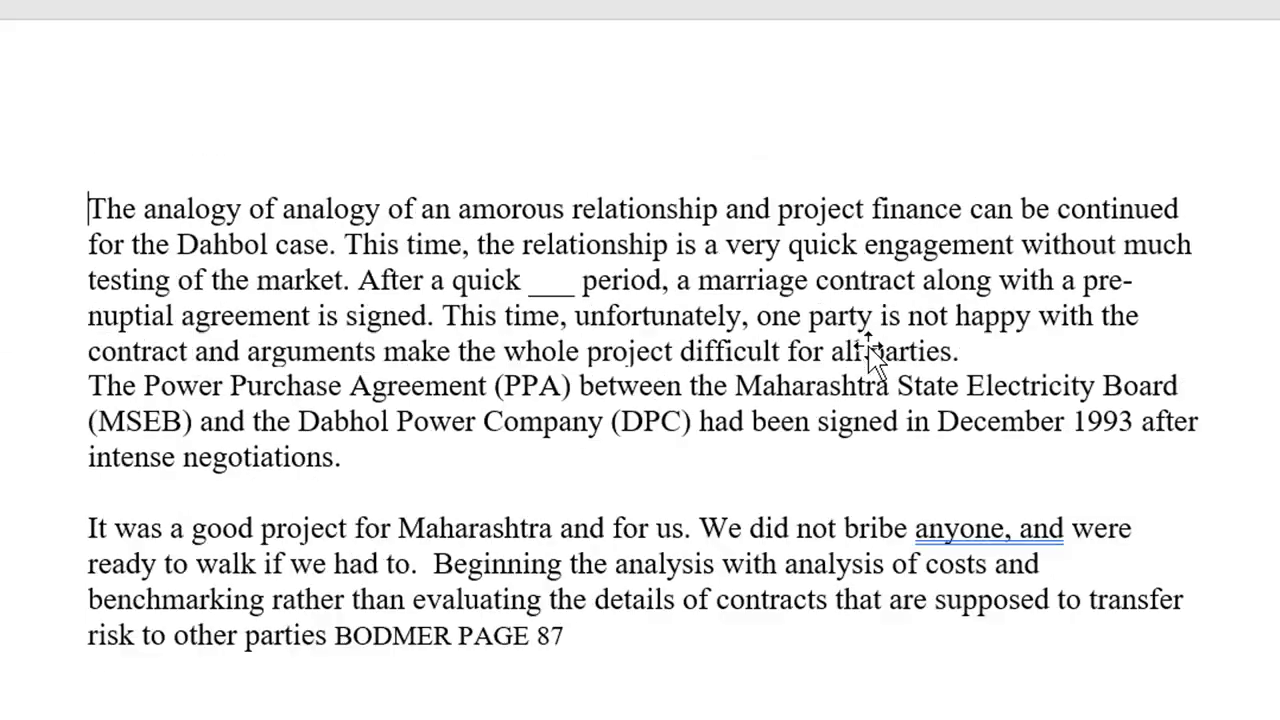
scroll(869, 352, up, 5)
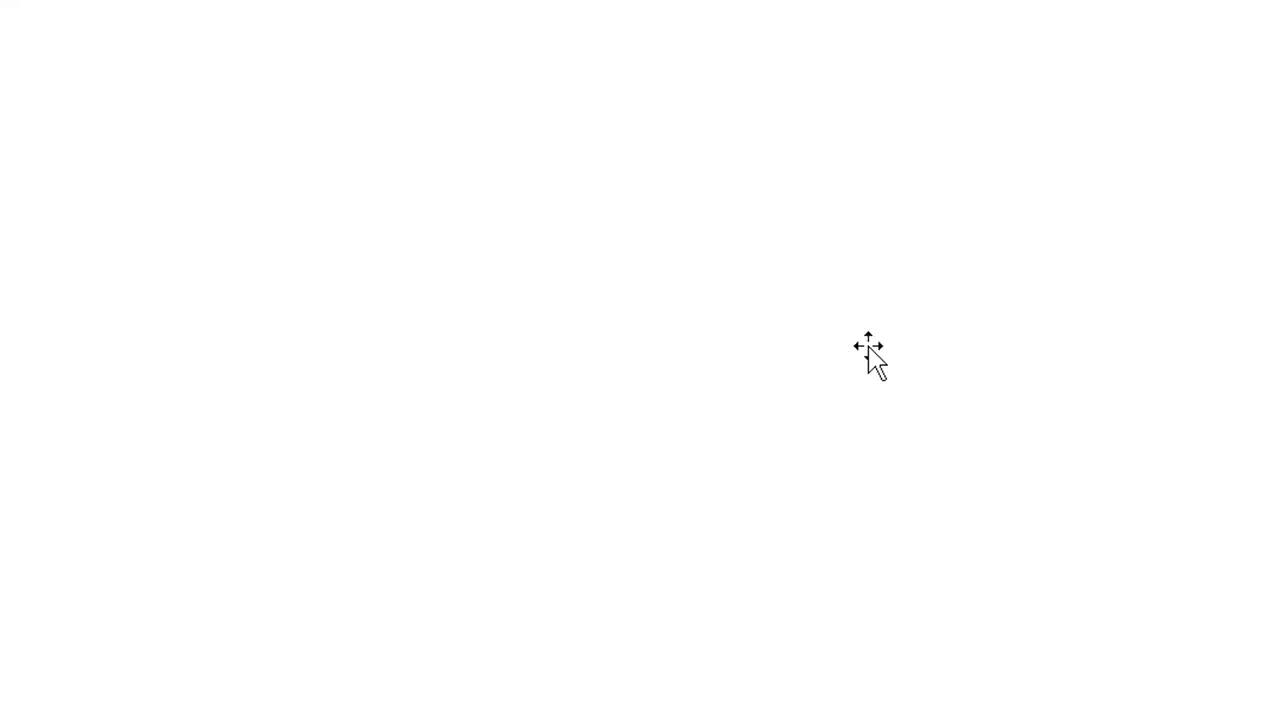
scroll(869, 352, up, 10)
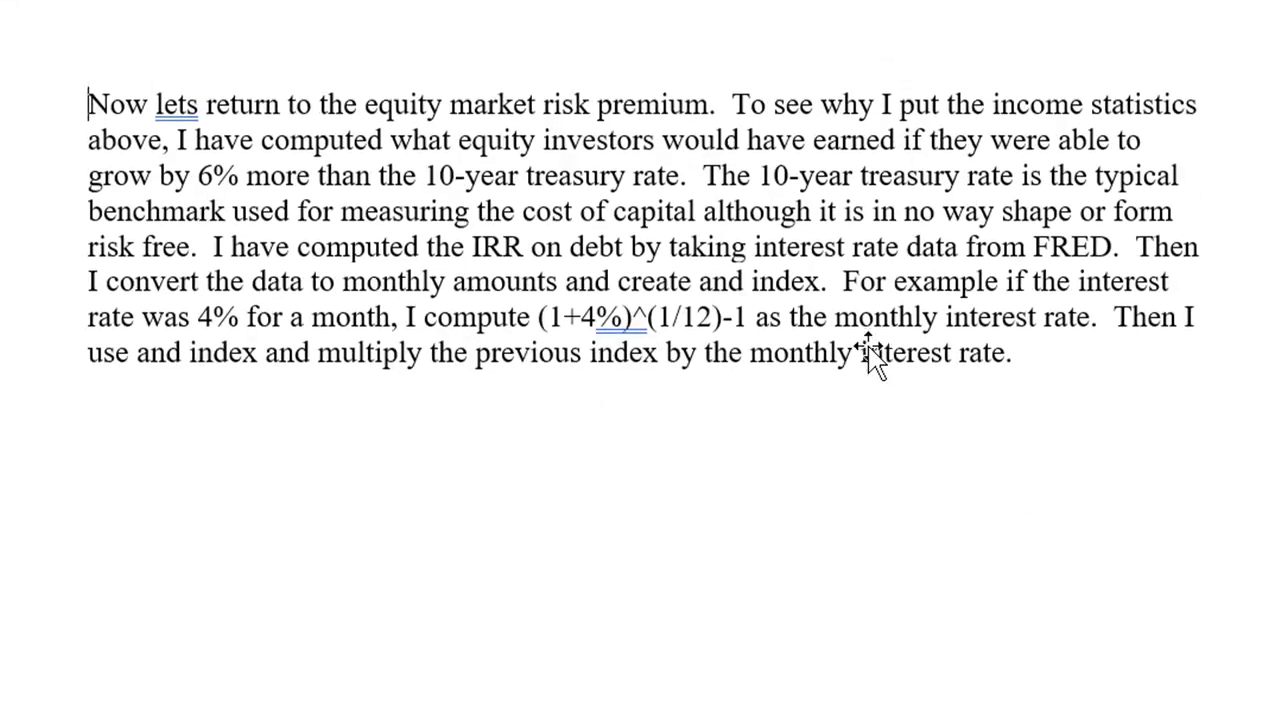
scroll(869, 352, down, 3)
scroll(868, 345, down, 10)
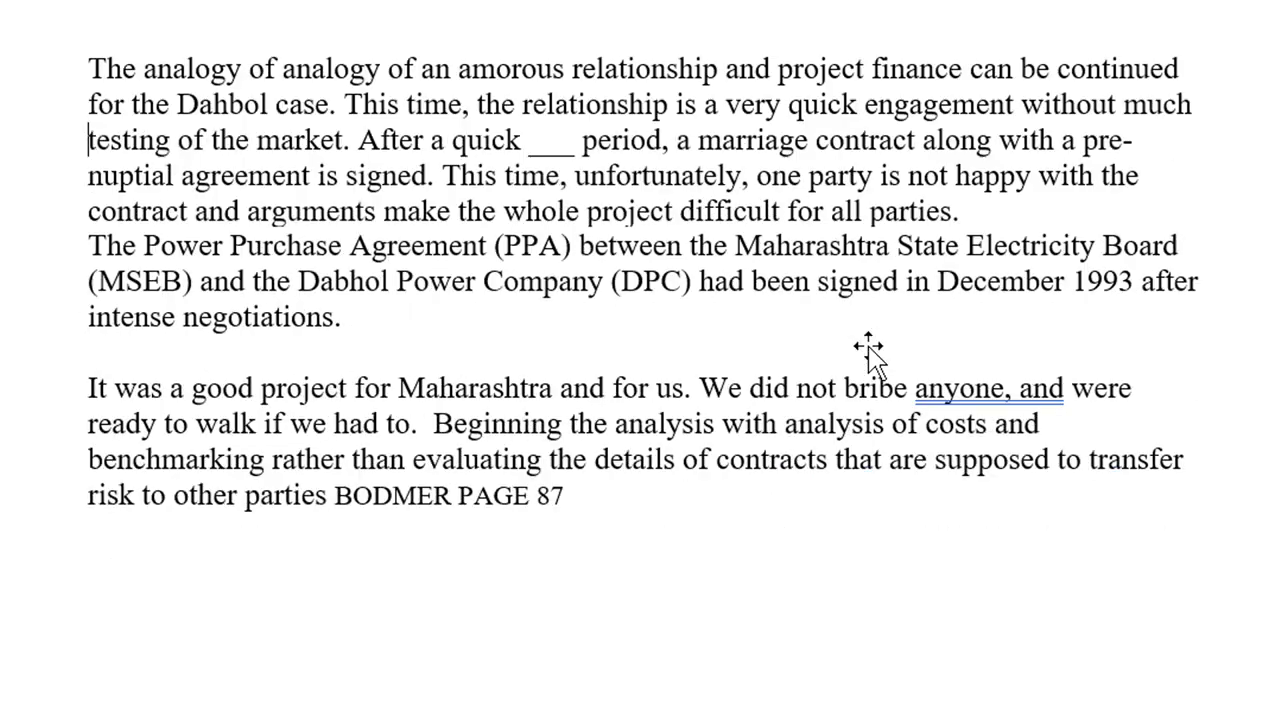
scroll(868, 345, up, 8)
scroll(869, 352, down, 6)
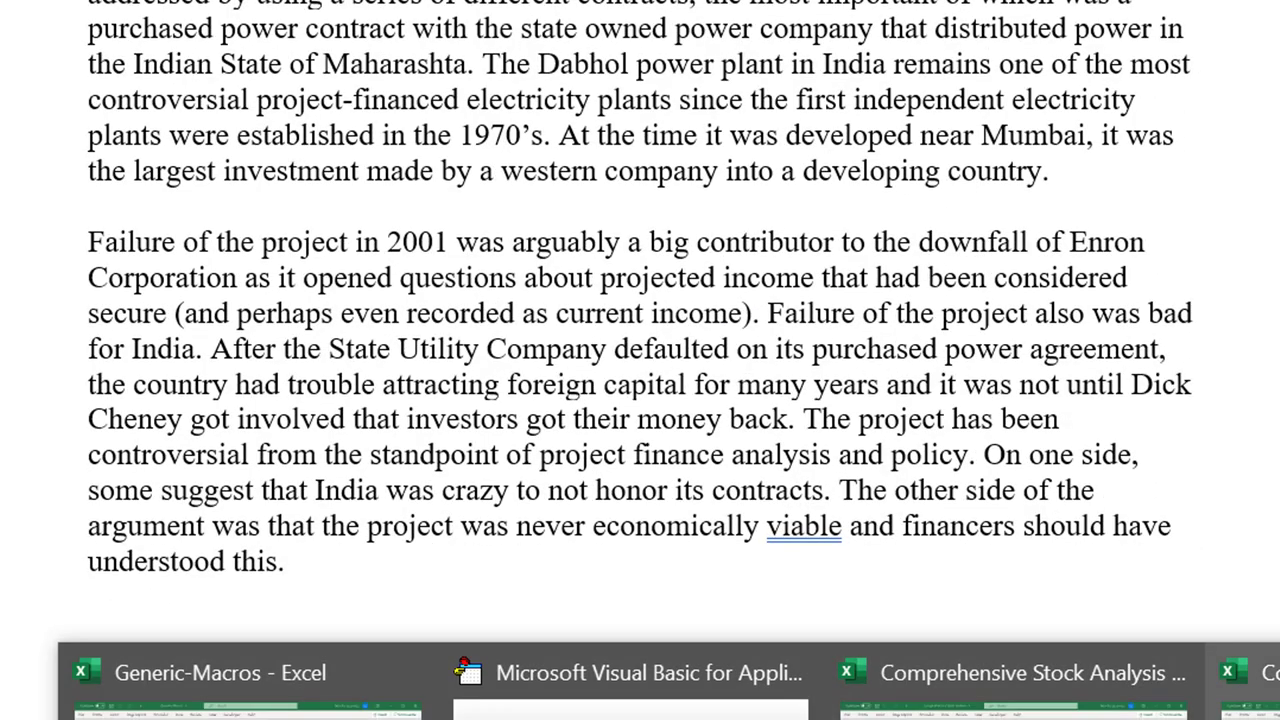
Switch to the Comprehensive Stock Analysis workbook in Excel and inspect the 6% premium formula in V1 of the Summary sheet.
mouse_move(465, 668)
click(848, 675)
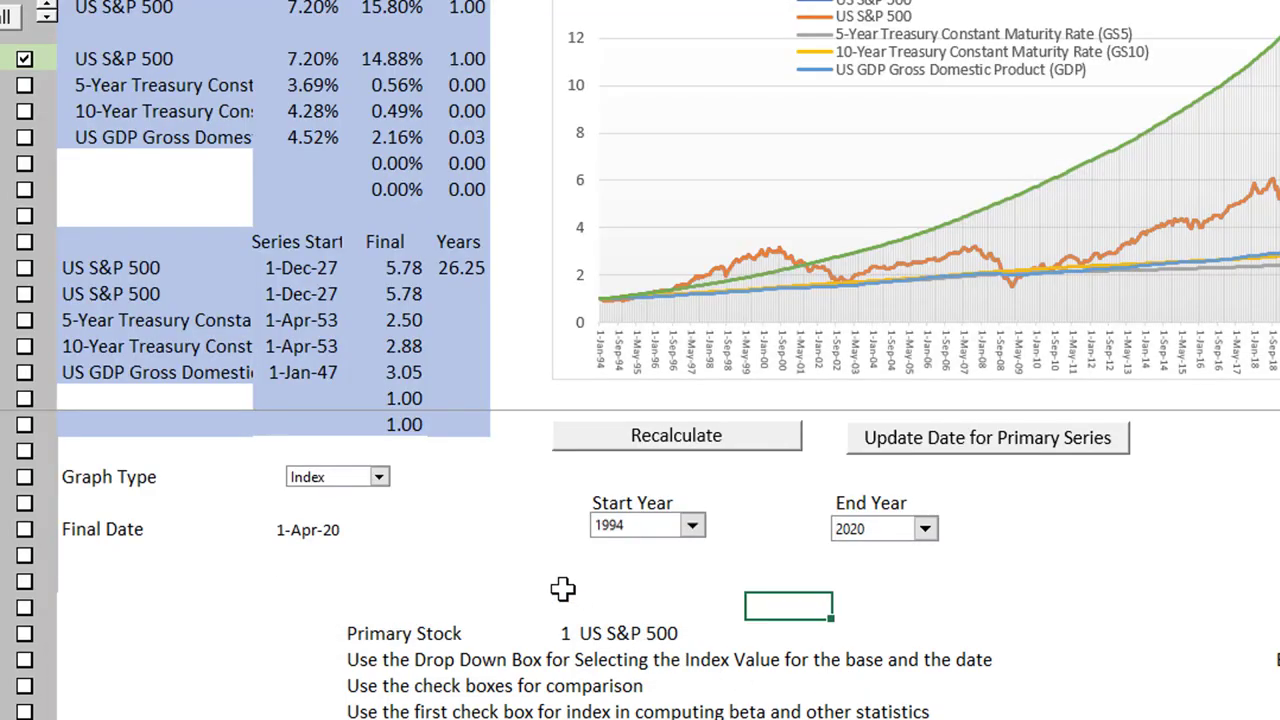
click(514, 580)
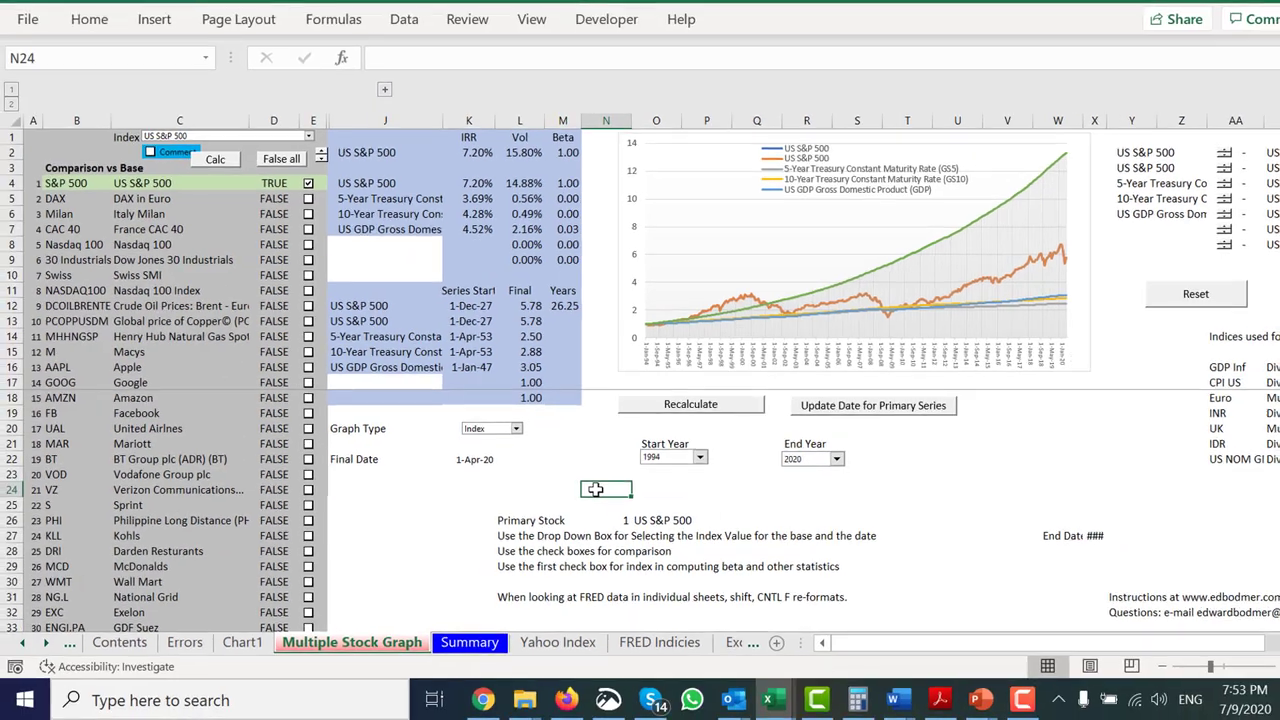
key(ctrl+Page_Down)
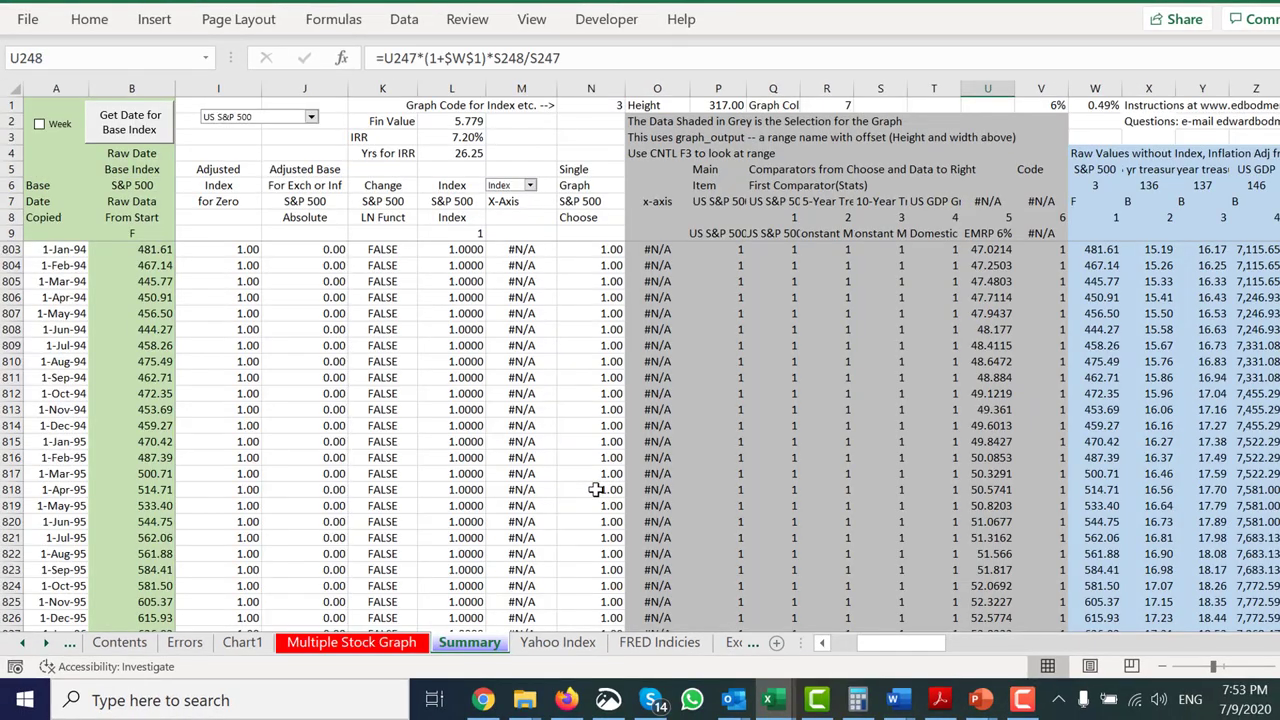
click(1018, 98)
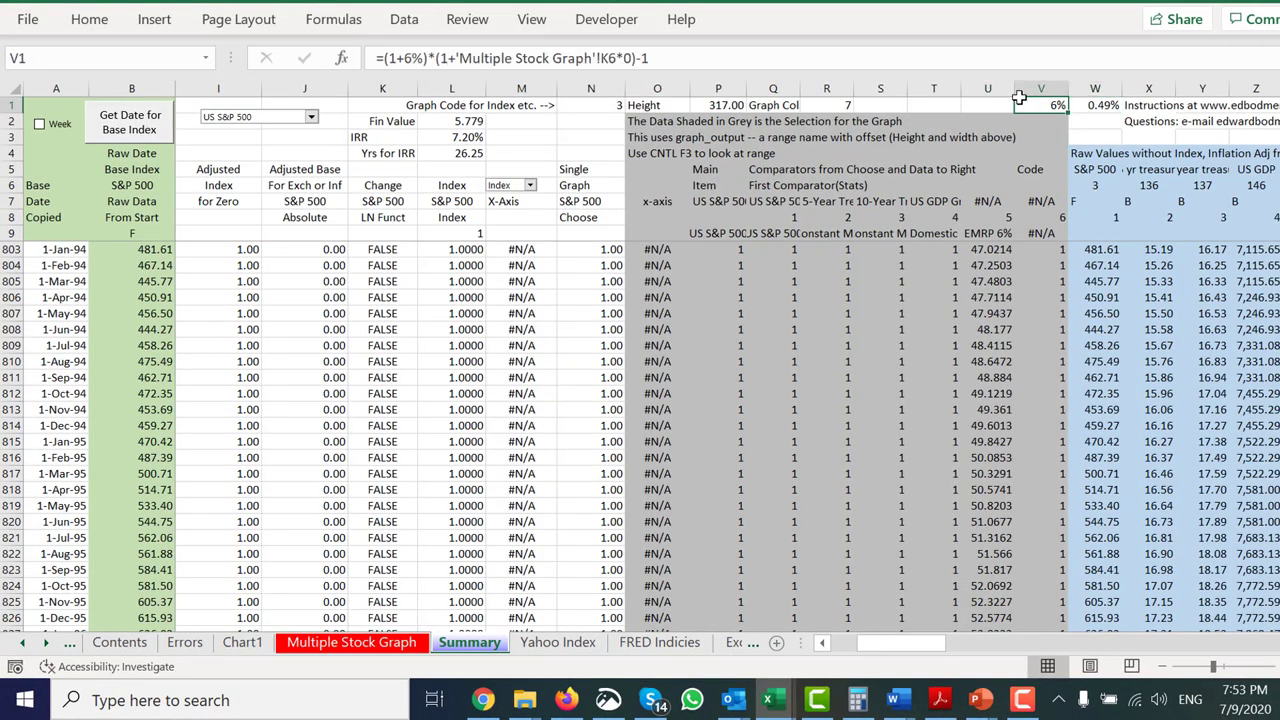
Look through the grey graph data on the Summary sheet and return to its first row, 1-Jan-94.
click(1000, 295)
key(Left)
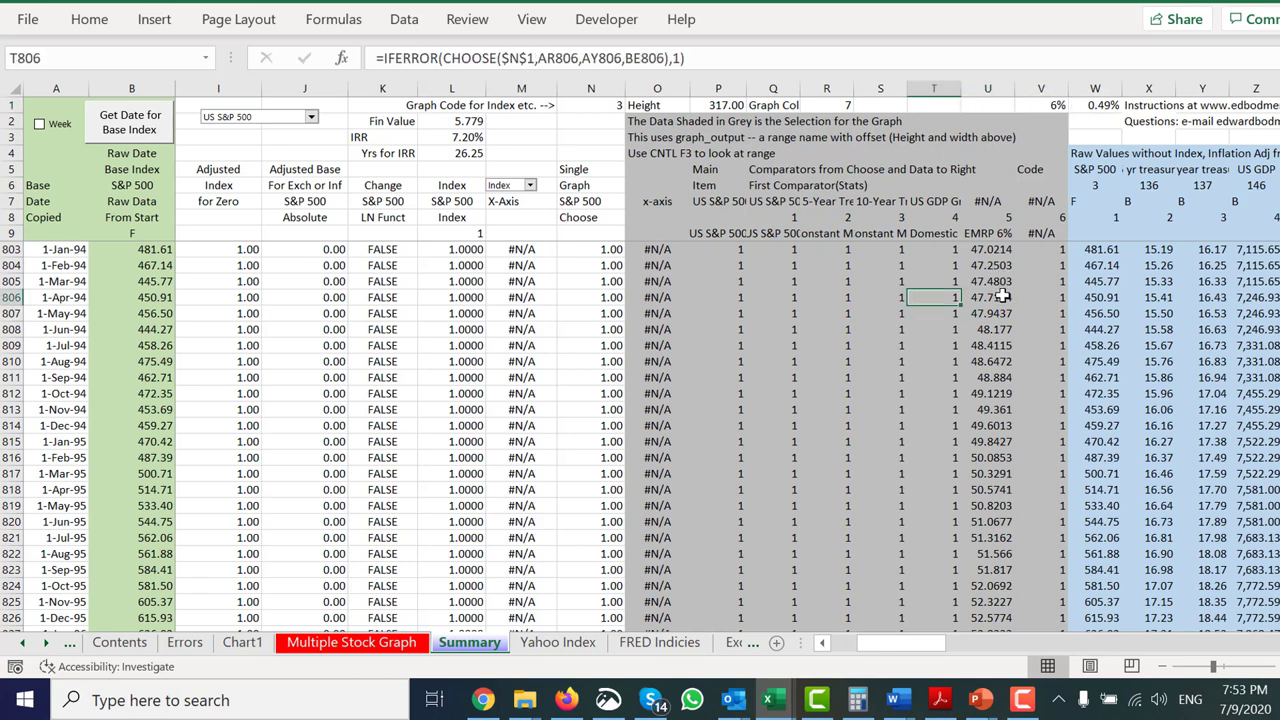
key(Up)
key(Up)
key(Up)
key(Left)
key(Left)
key(Left)
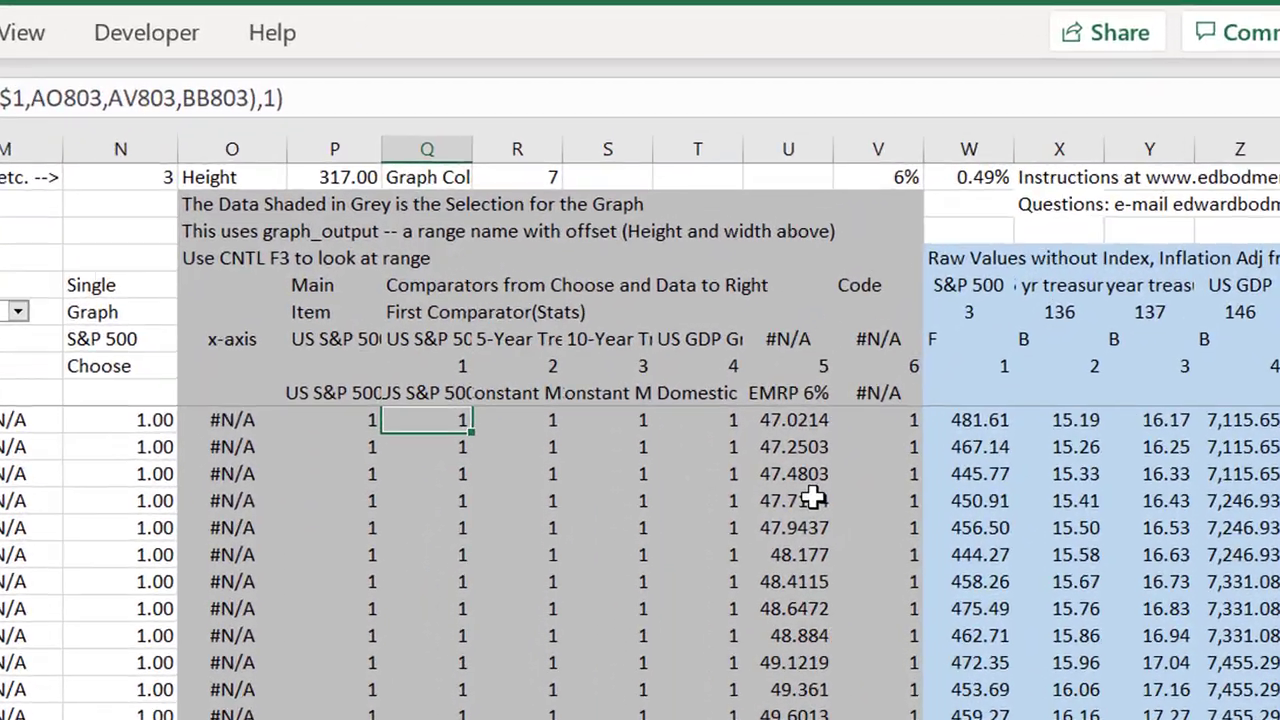
key(Page_Down)
key(Page_Down)
key(Page_Down)
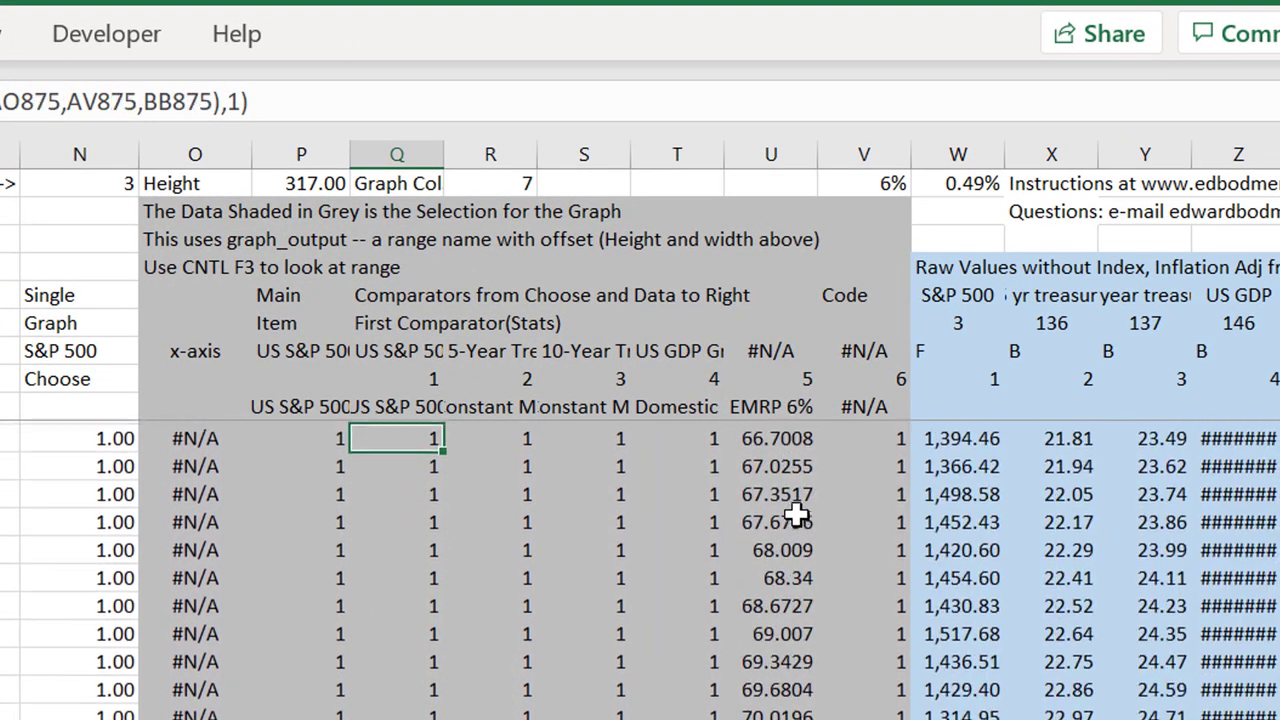
key(Page_Up)
key(Page_Up)
key(Page_Up)
key(Page_Up)
key(ctrl+Up)
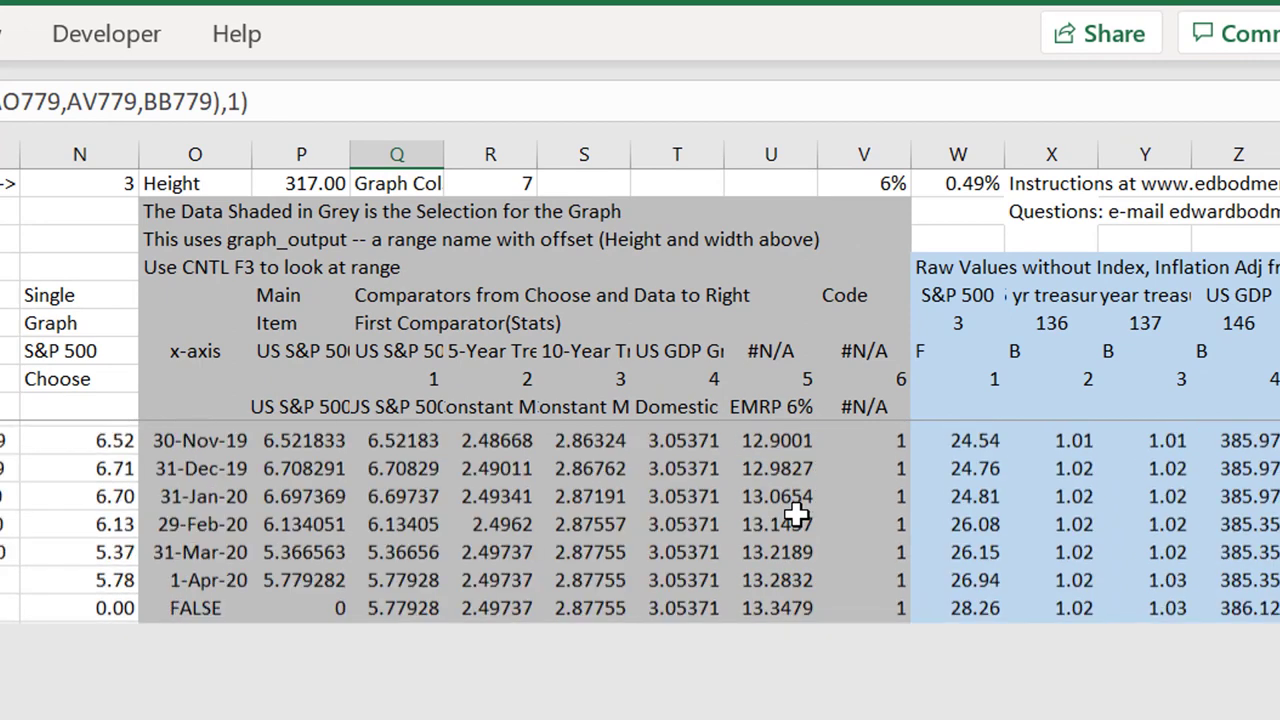
key(Left)
key(Left)
key(Left)
key(Left)
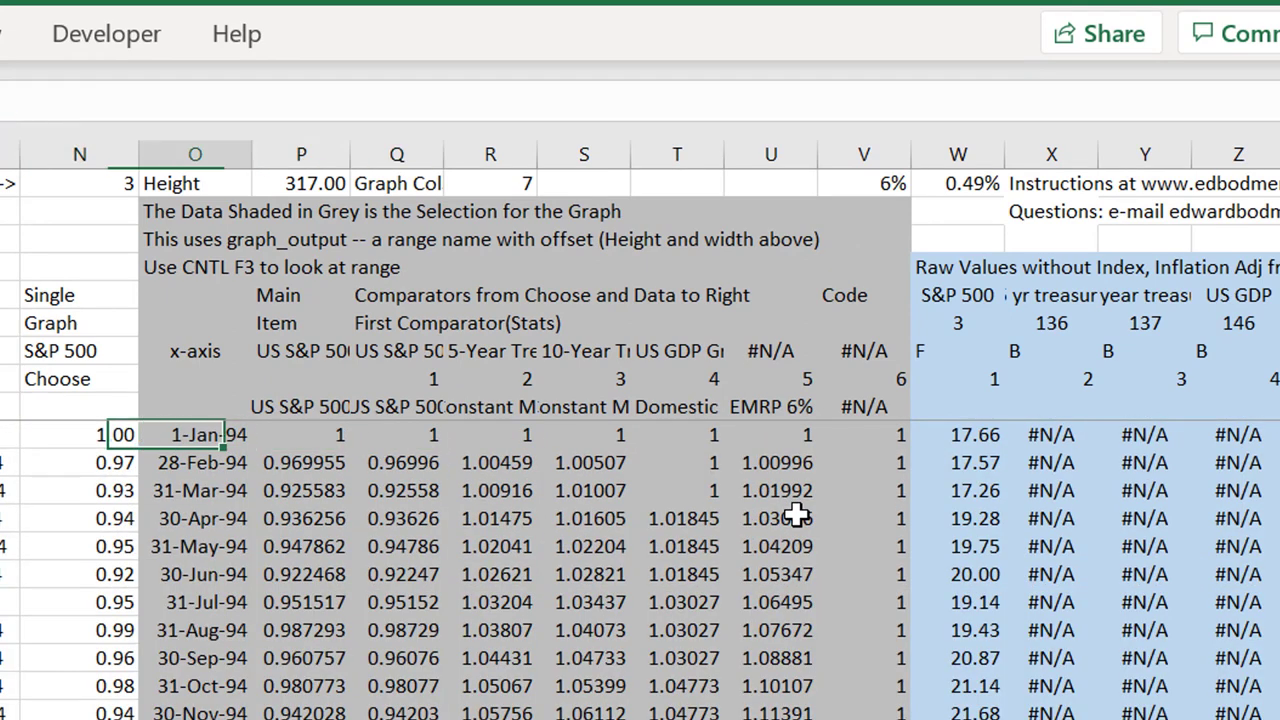
Inspect how the EMRP 6% index is calculated from the 10-year treasury index in the 28-Feb-94 row.
key(Right)
key(Right)
key(Right)
key(Right)
key(Right)
key(Right)
key(Right)
key(Left)
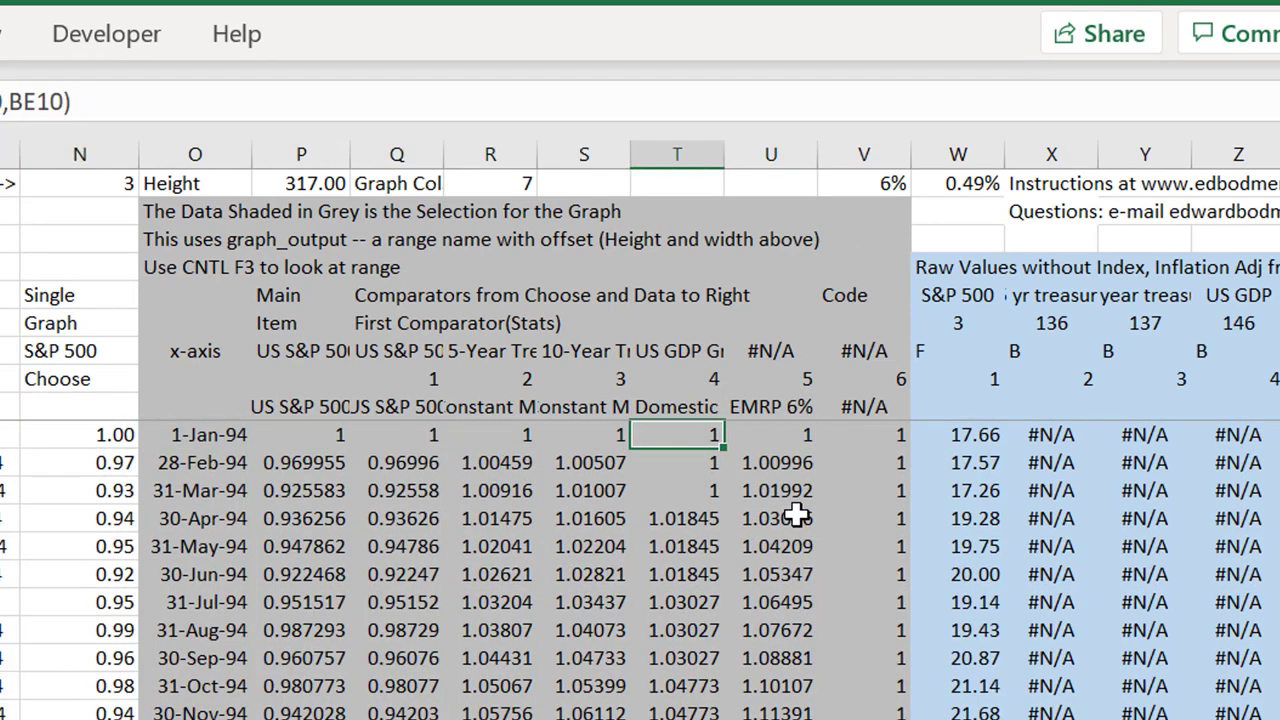
key(Up)
key(Right)
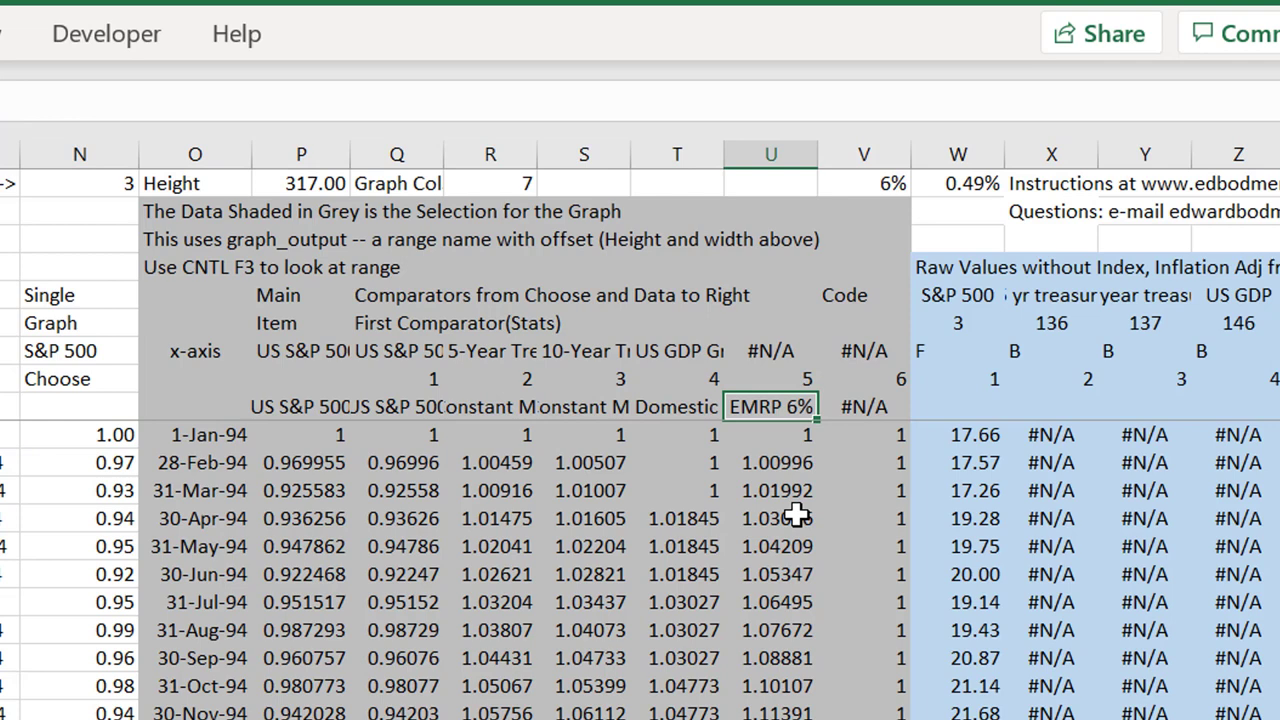
key(Down)
key(Down)
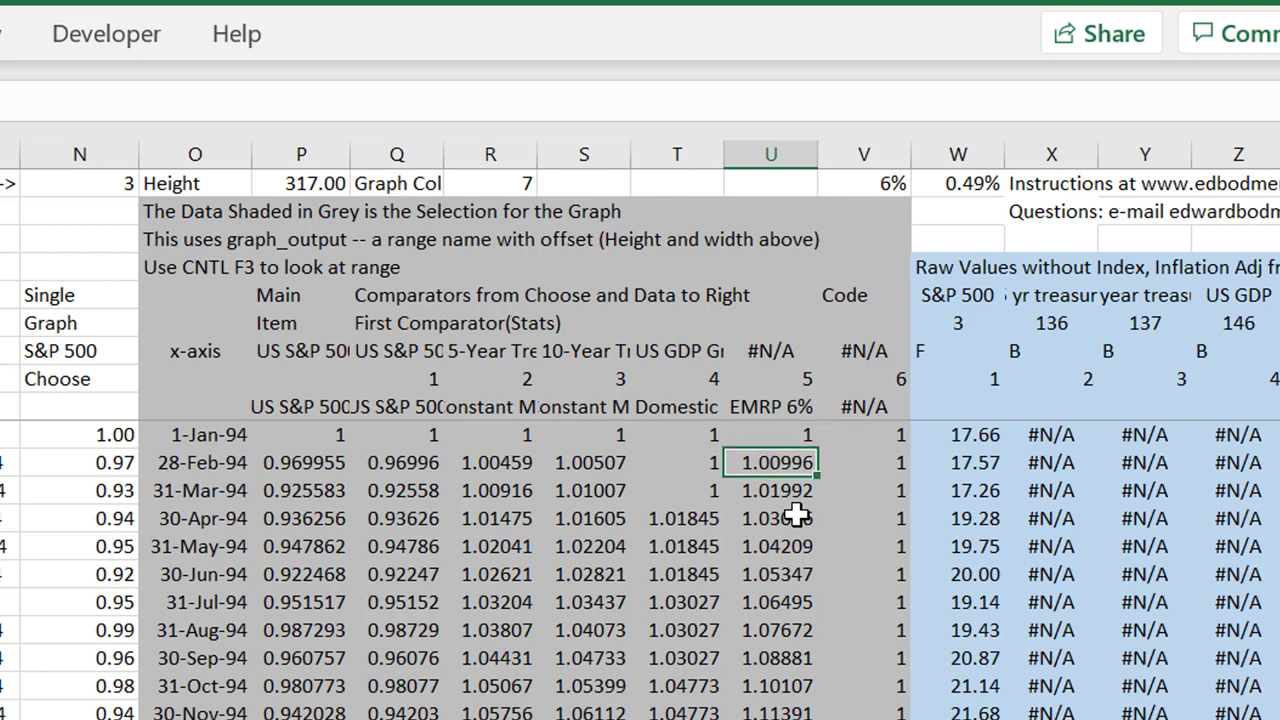
key(F2)
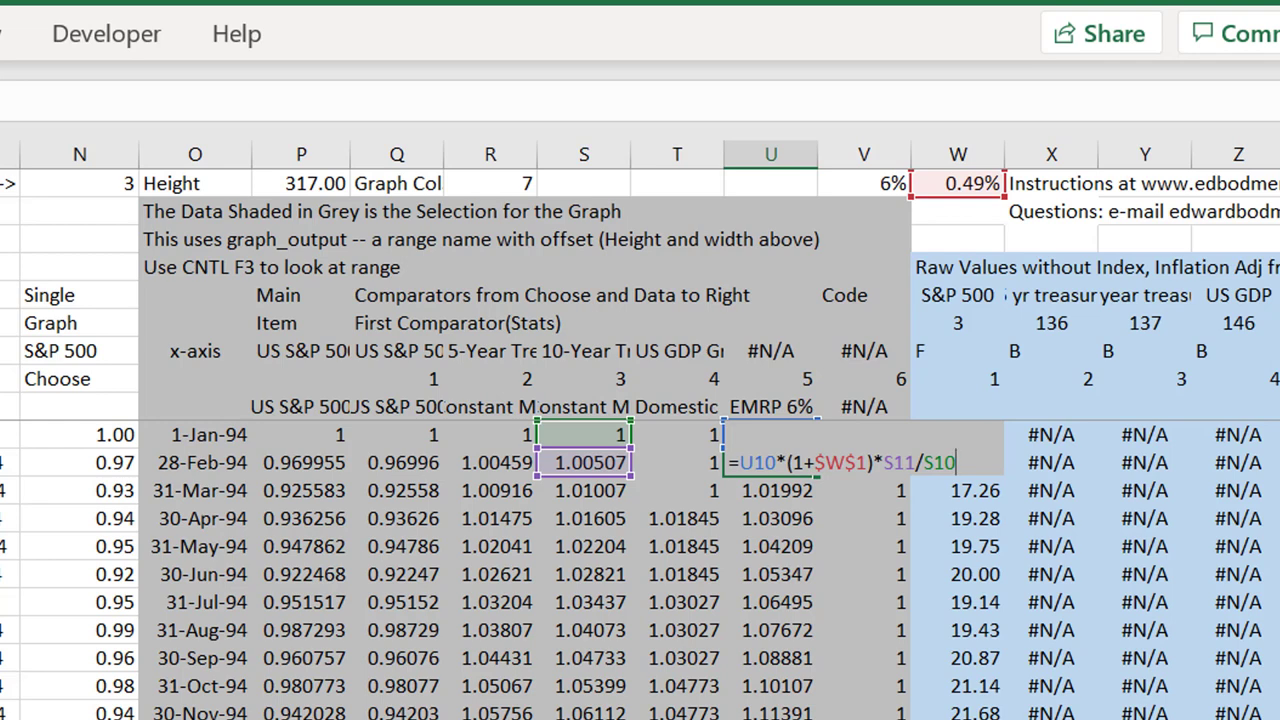
click(740, 518)
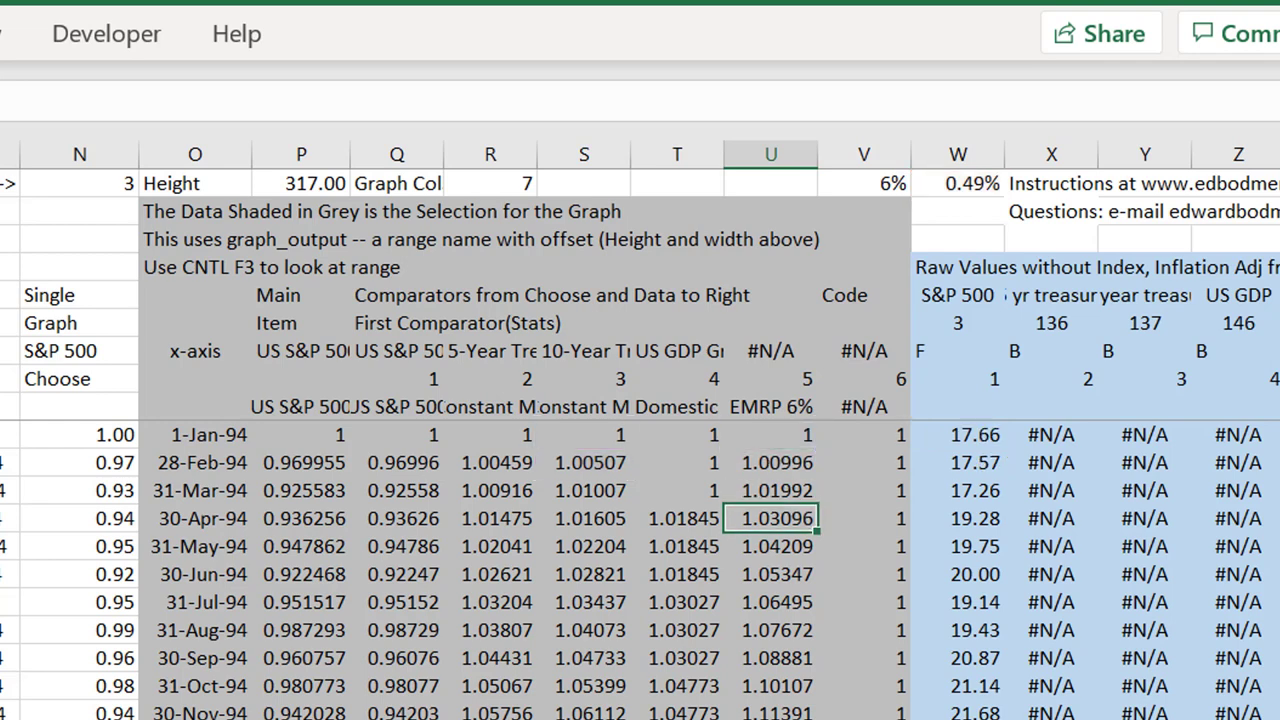
Inspect the formula in W1 that converts the annual premium into a monthly rate.
click(940, 180)
key(F2)
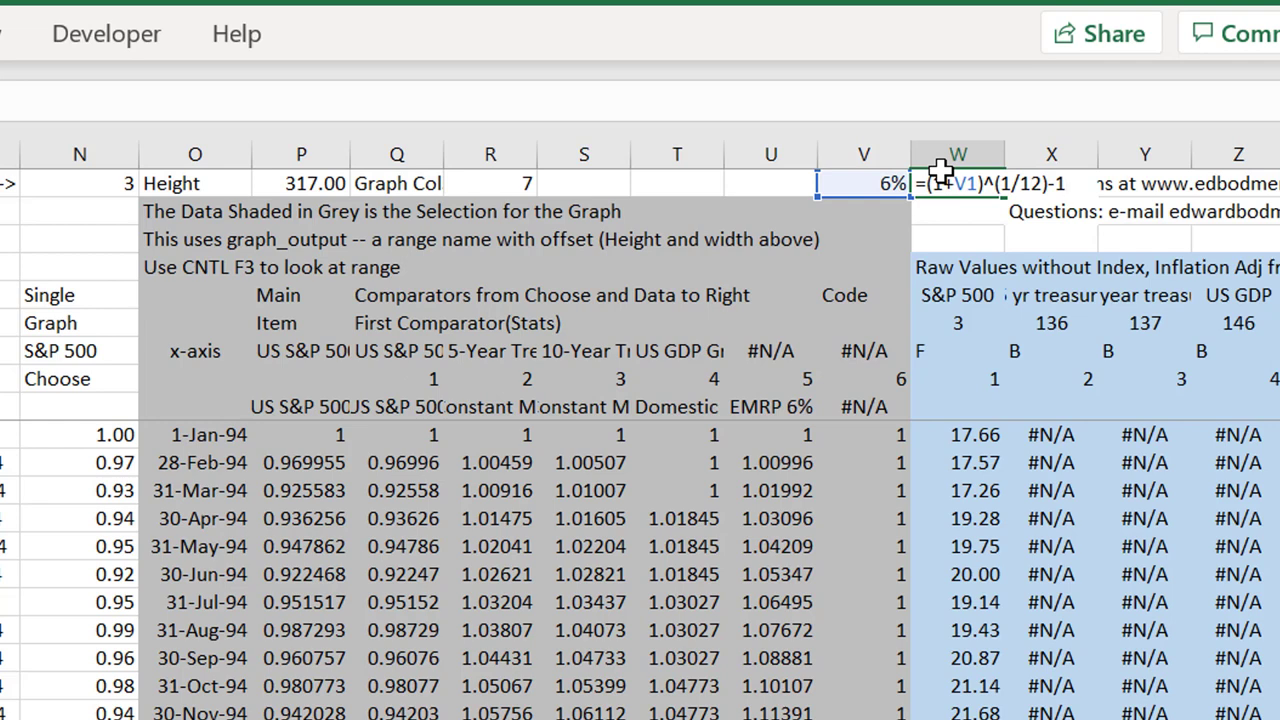
key(Return)
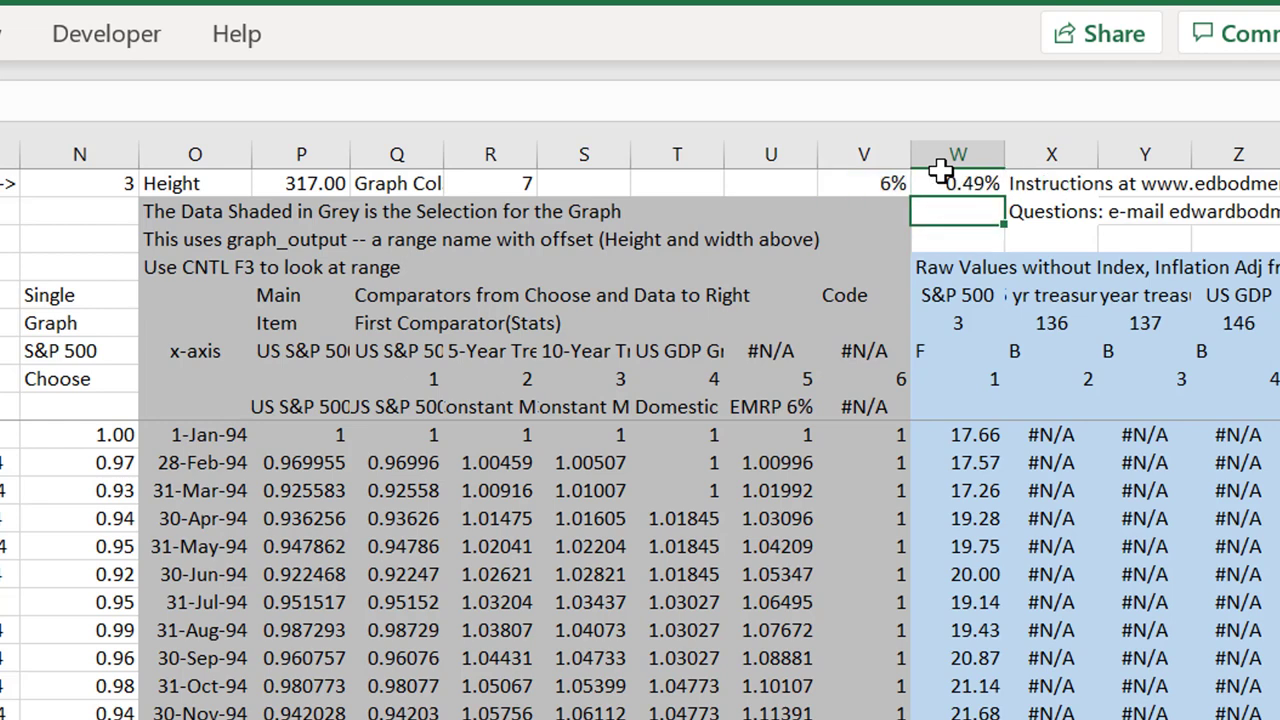
Trace from the annual premium in V1 down to the EMRP 6% index values for the first months of 1994.
key(Up)
key(Left)
key(Down)
key(Down)
key(Down)
key(Down)
key(Down)
key(Down)
key(Down)
key(Down)
key(Down)
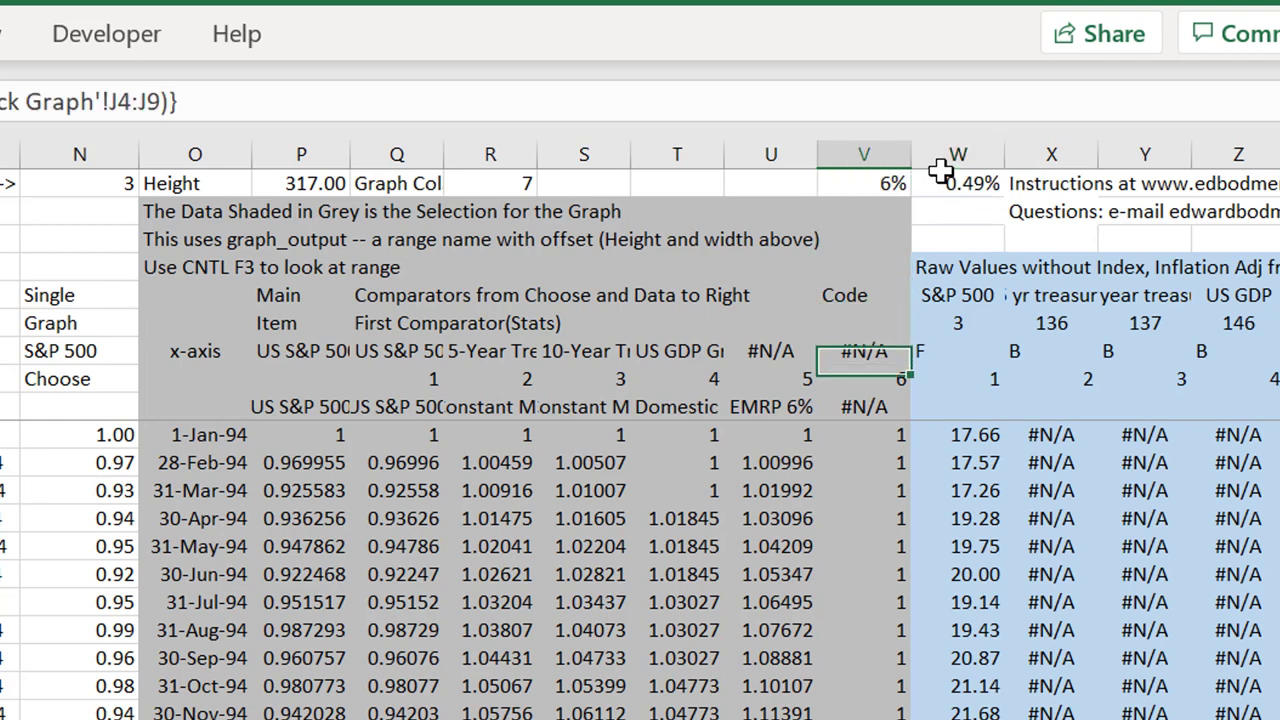
key(Down)
key(Down)
key(Left)
key(Up)
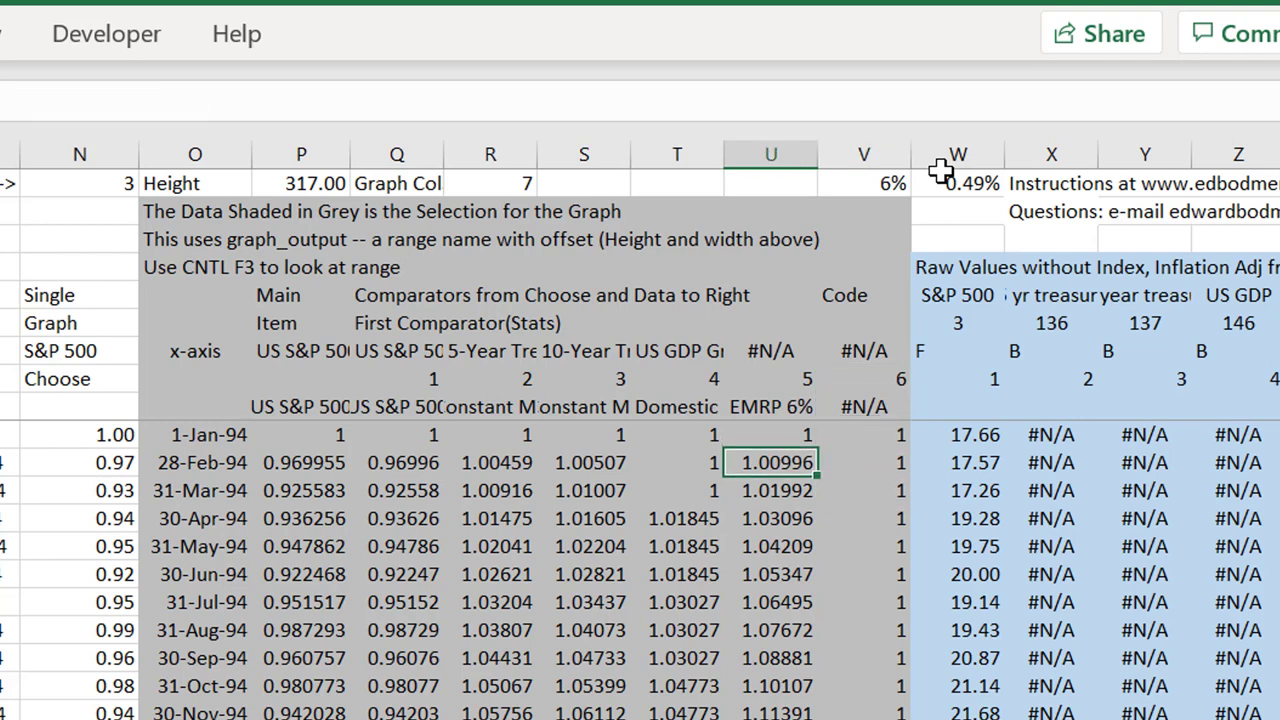
key(Down)
key(Down)
key(Down)
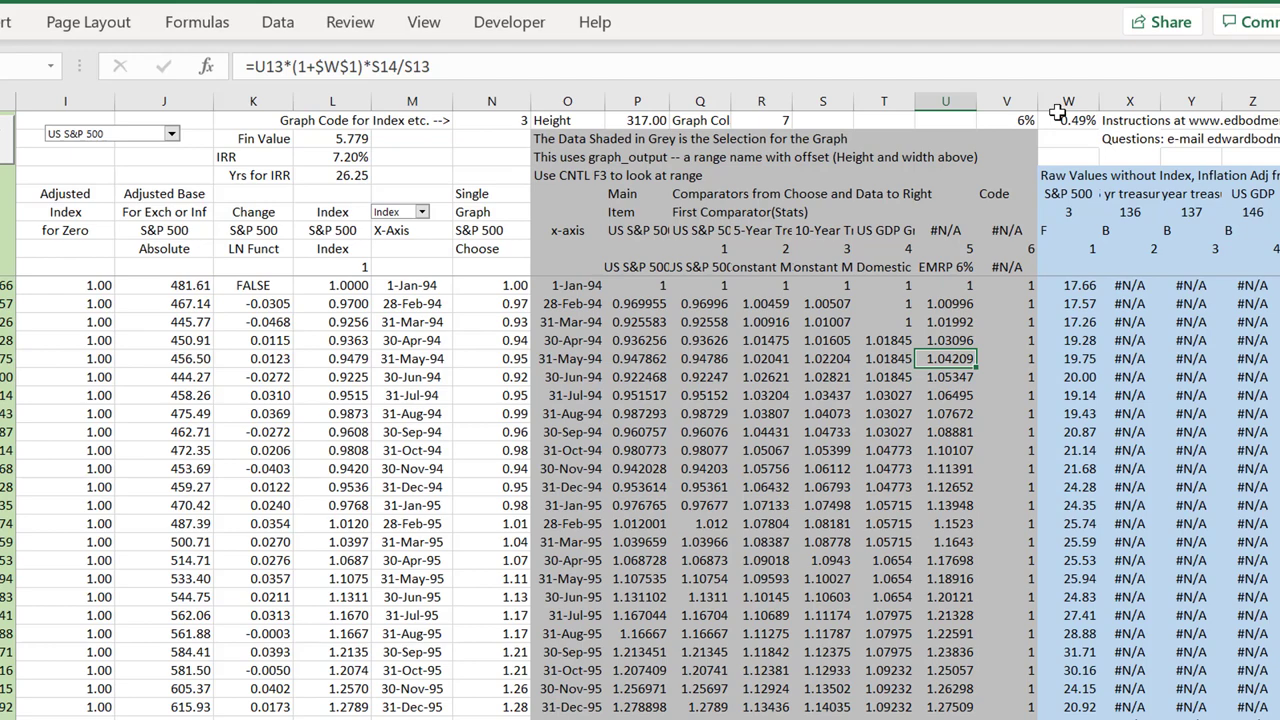
Return to the sheet with the index comparison chart and capture a screen clipping of the whole 1994 to 2020 chart.
key(ctrl+Page_Up)
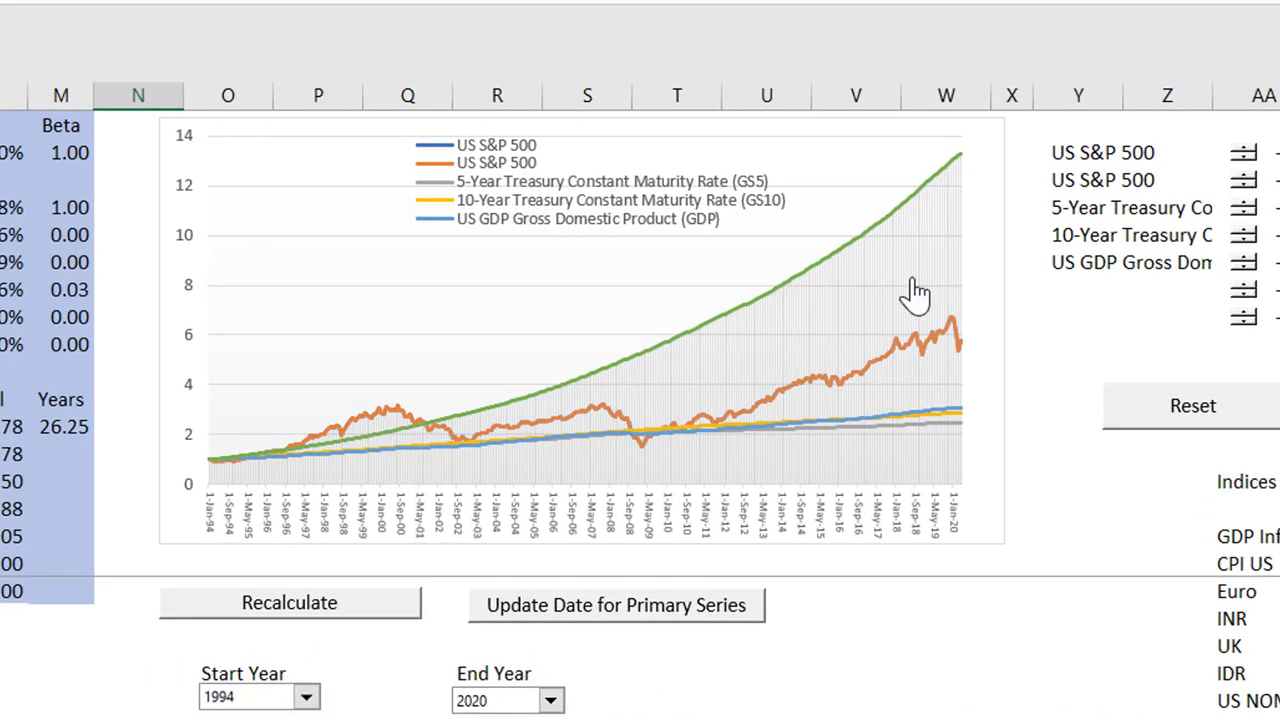
click(1077, 394)
key(Up)
key(Up)
key(Up)
key(Up)
key(Up)
key(Up)
key(Up)
key(Up)
key(Up)
key(Up)
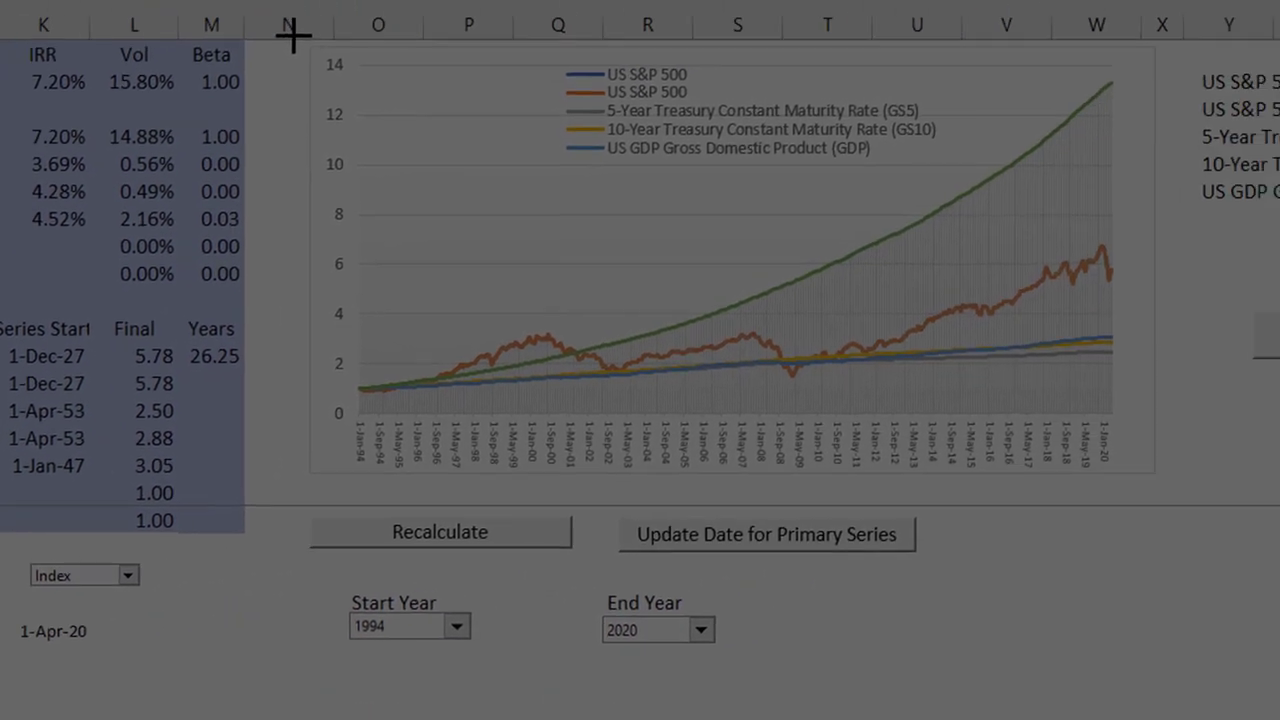
drag(300, 35, 1168, 479)
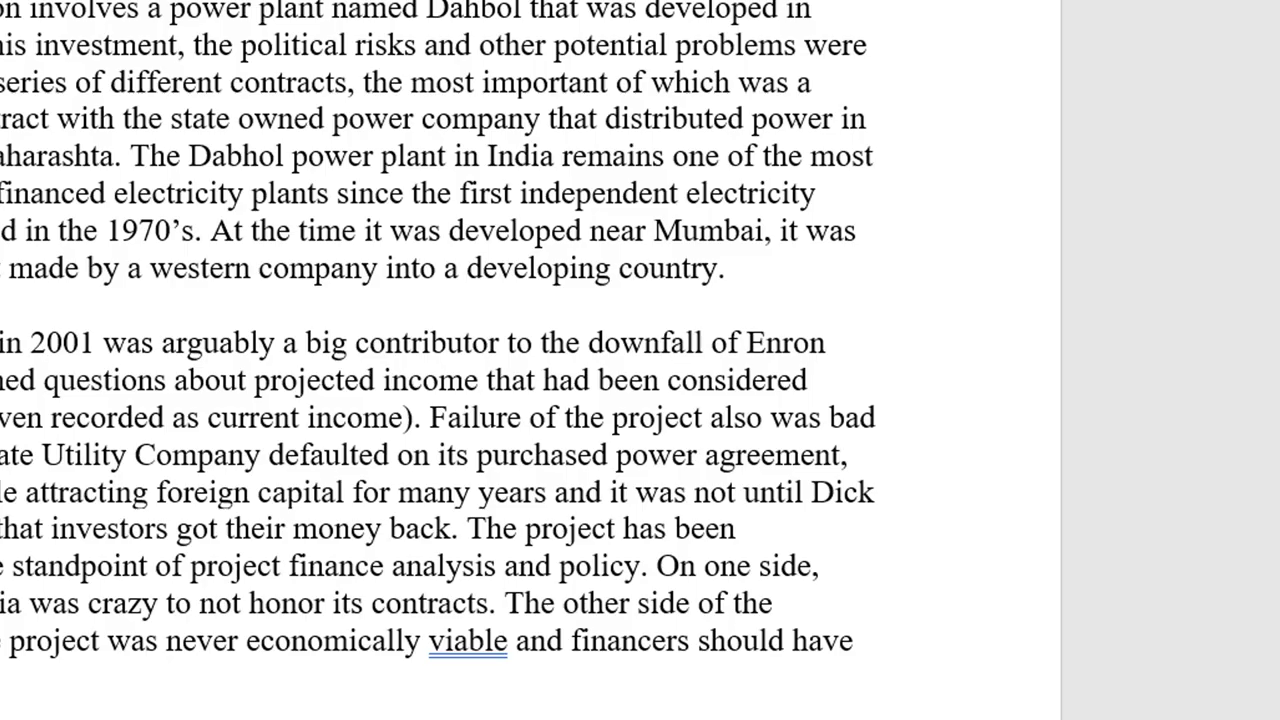
Switch to the Word chapter draft, place the captured chart on the page after the Dabhol project paragraphs and center it.
scroll(503, 708, down, 3)
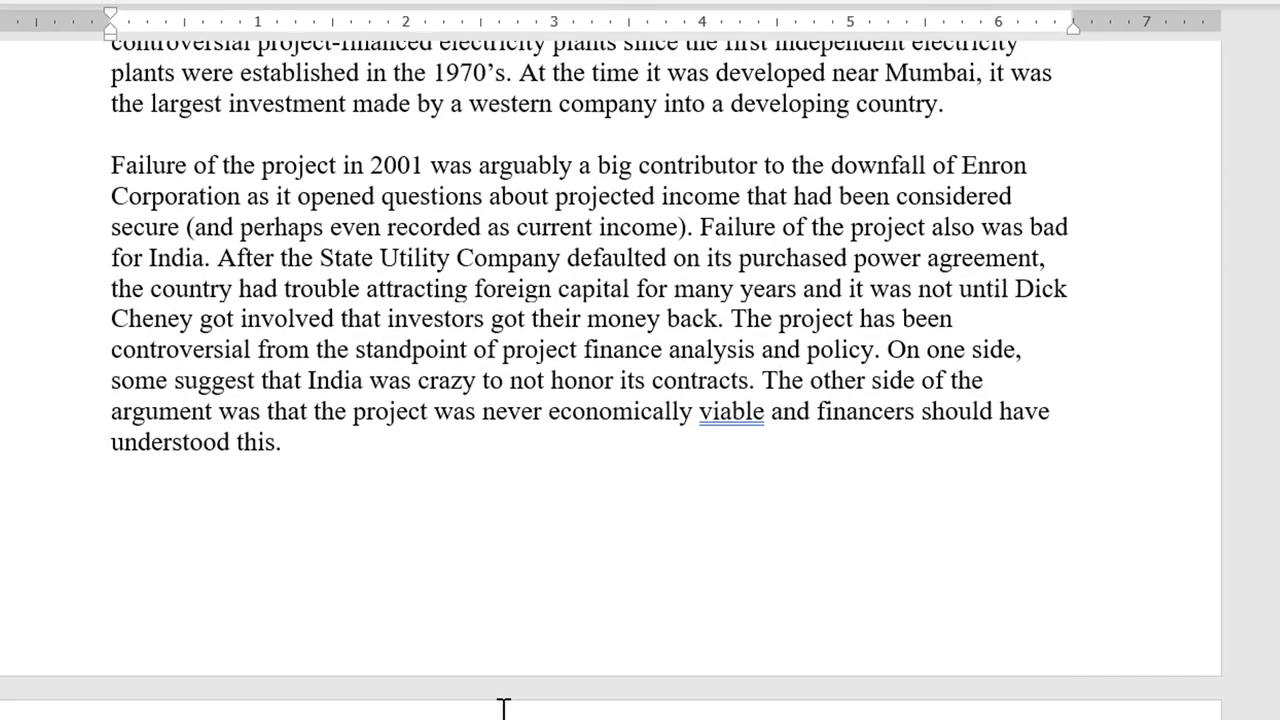
scroll(503, 708, down, 5)
scroll(503, 708, down, 1)
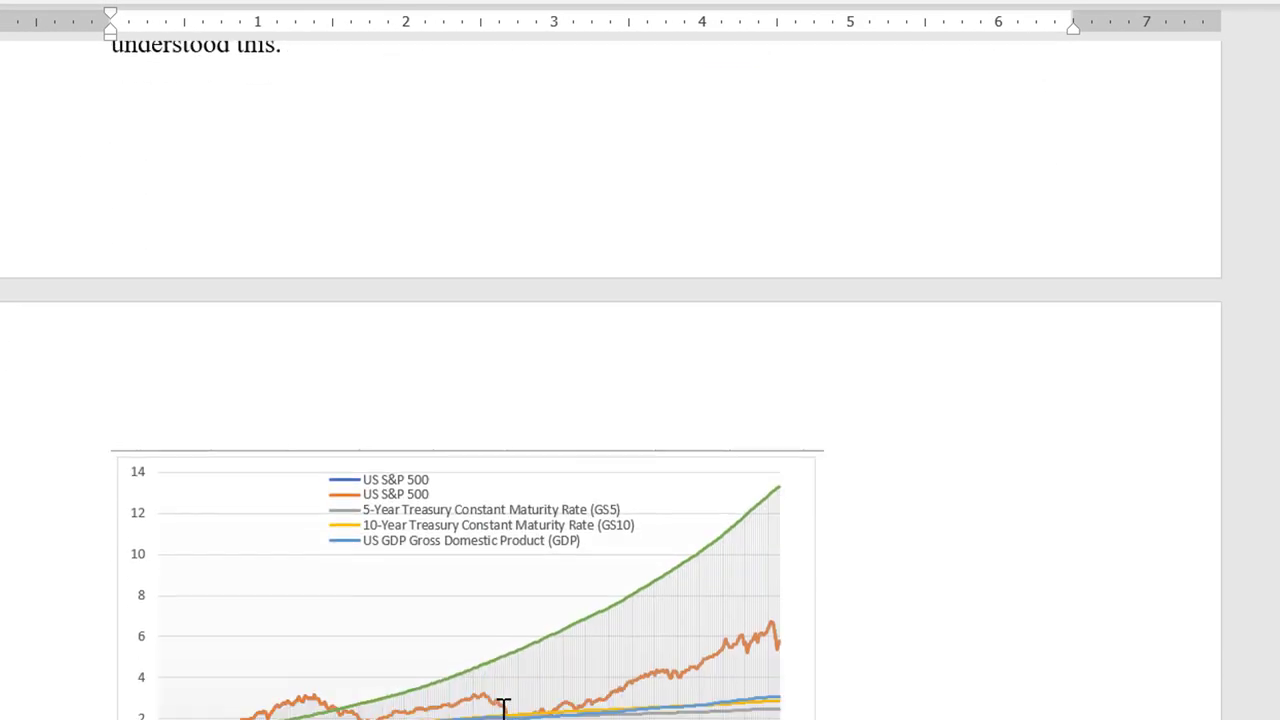
click(200, 525)
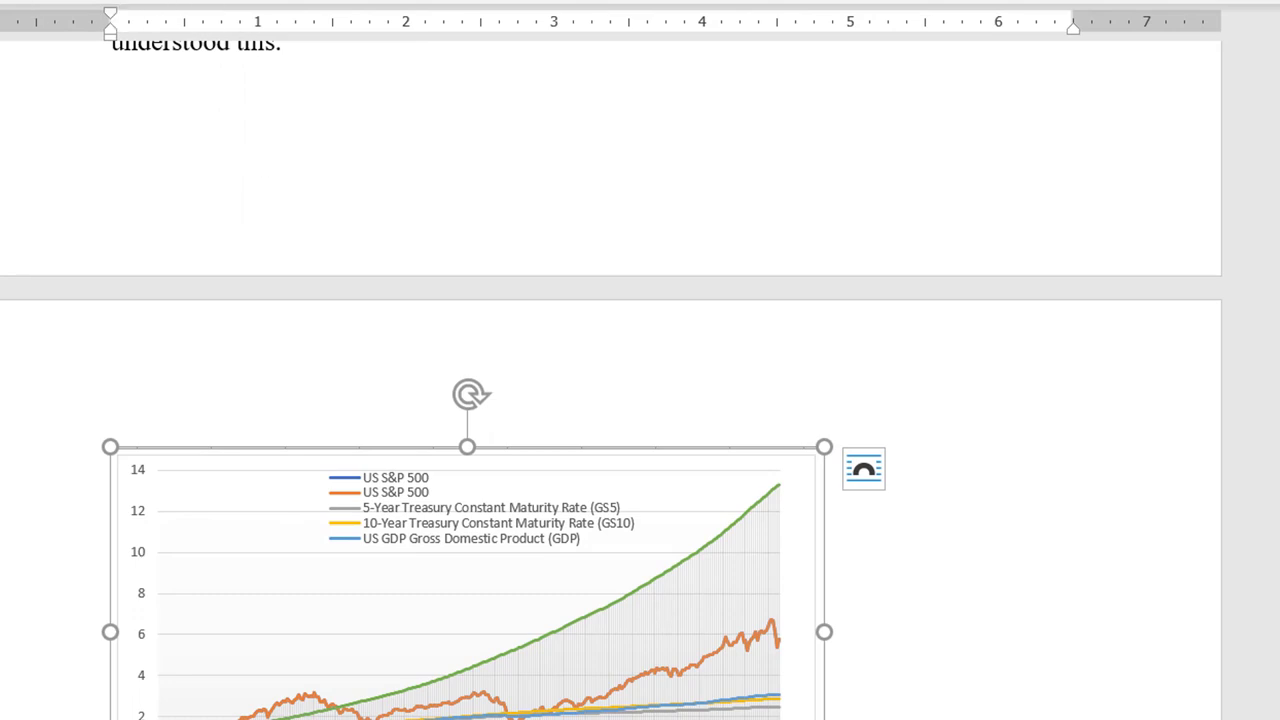
click(204, 95)
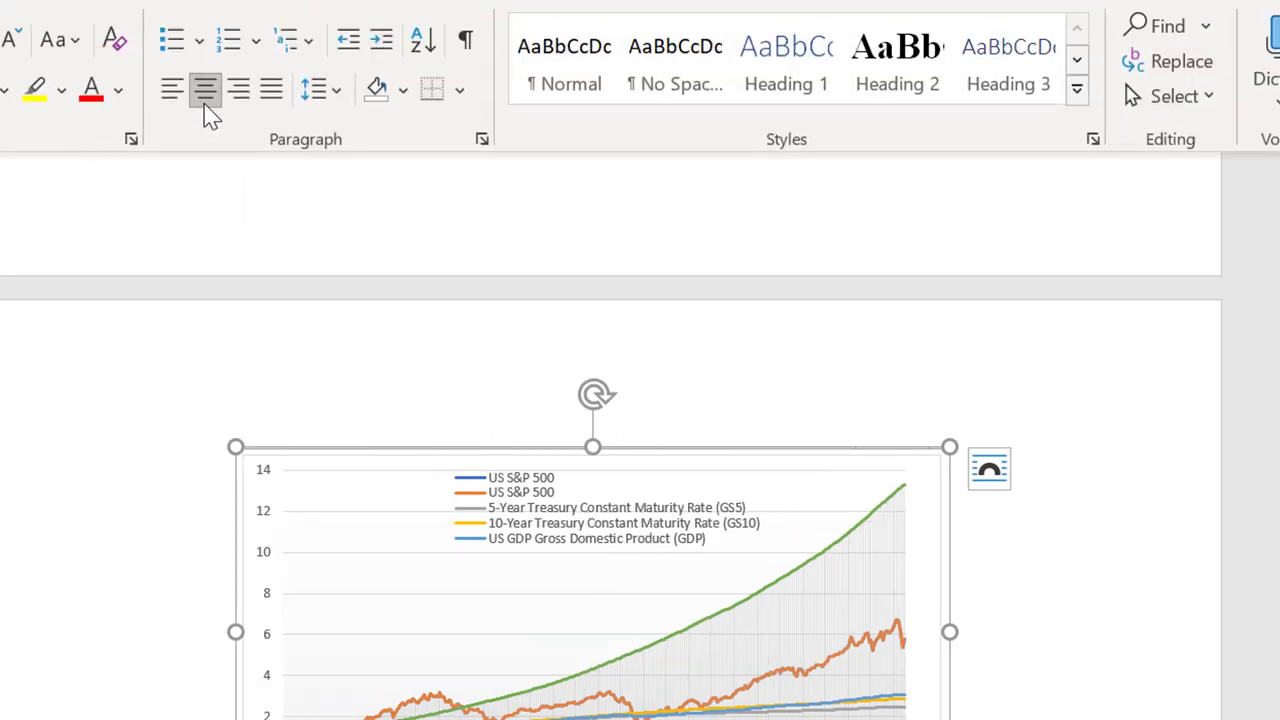
click(84, 710)
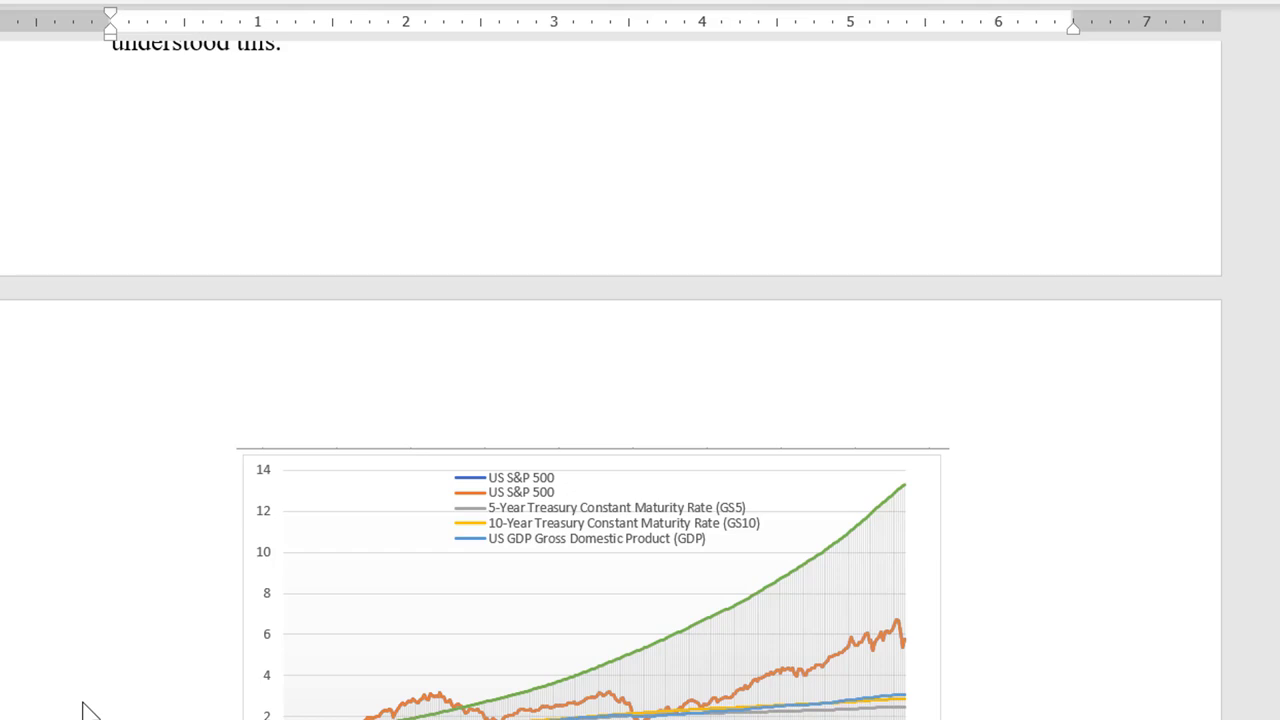